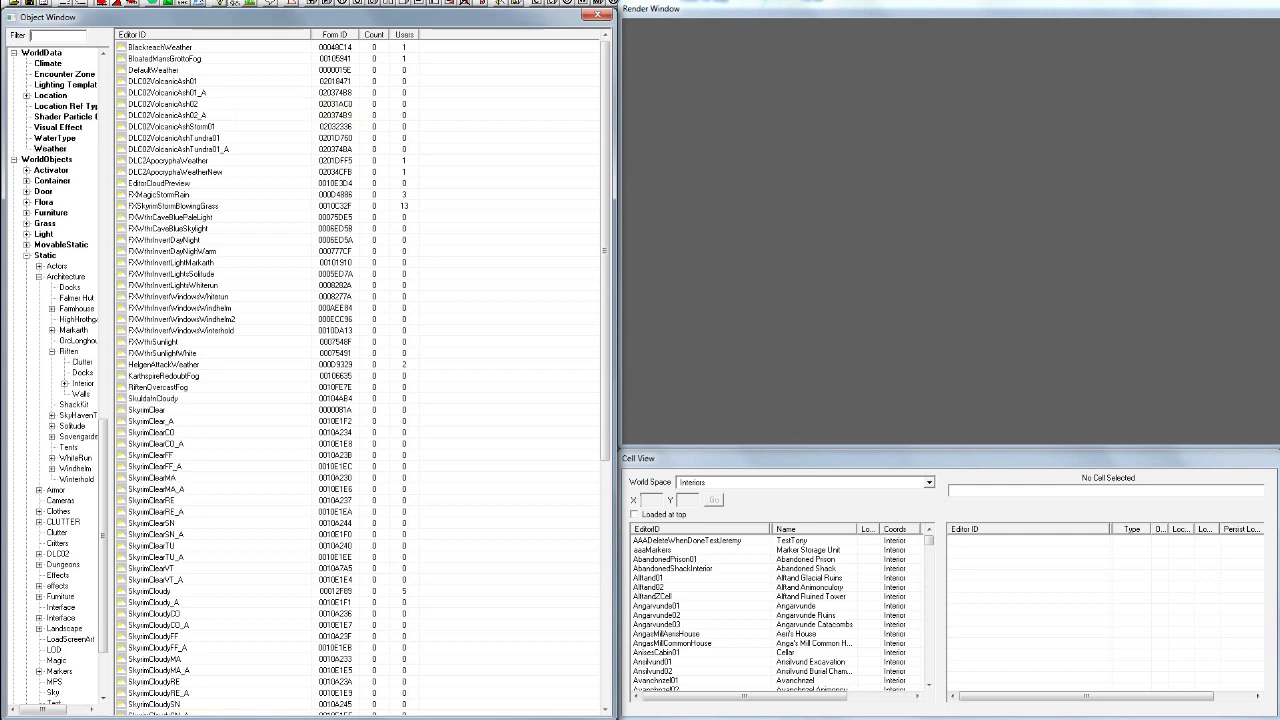
type("ess")
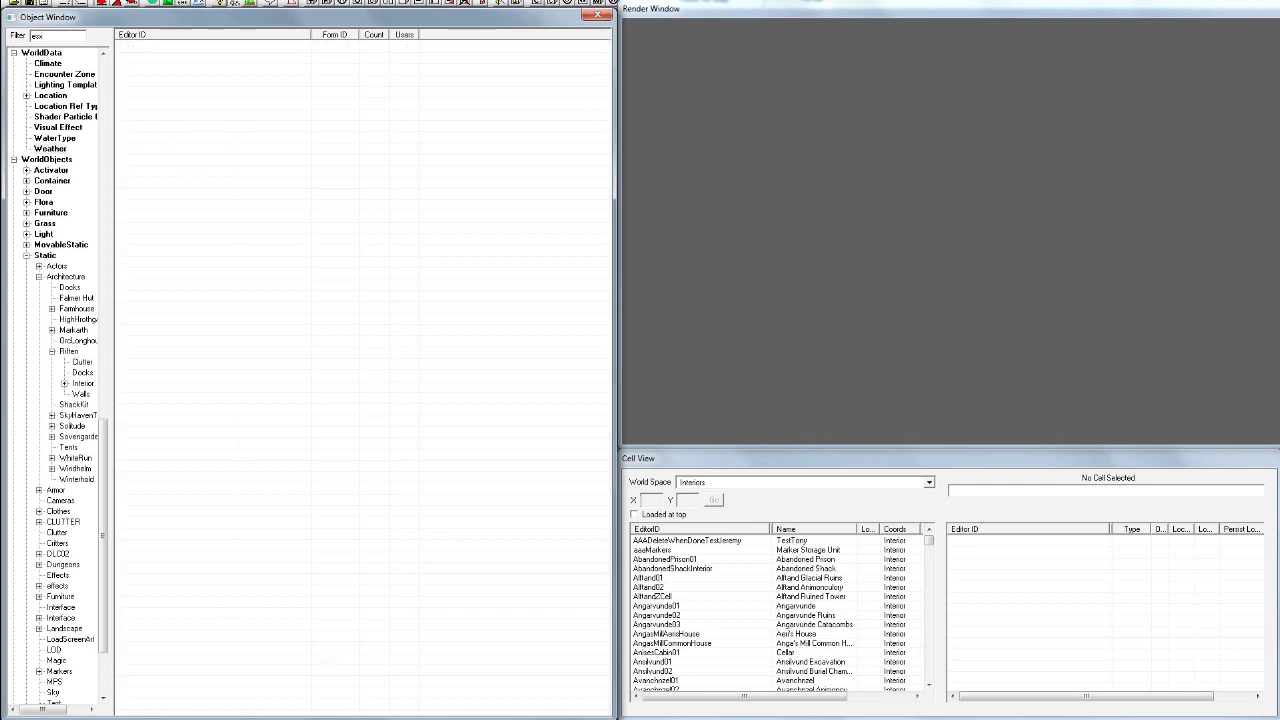
key("BackSpace")
key("BackSpace")
key("BackSpace")
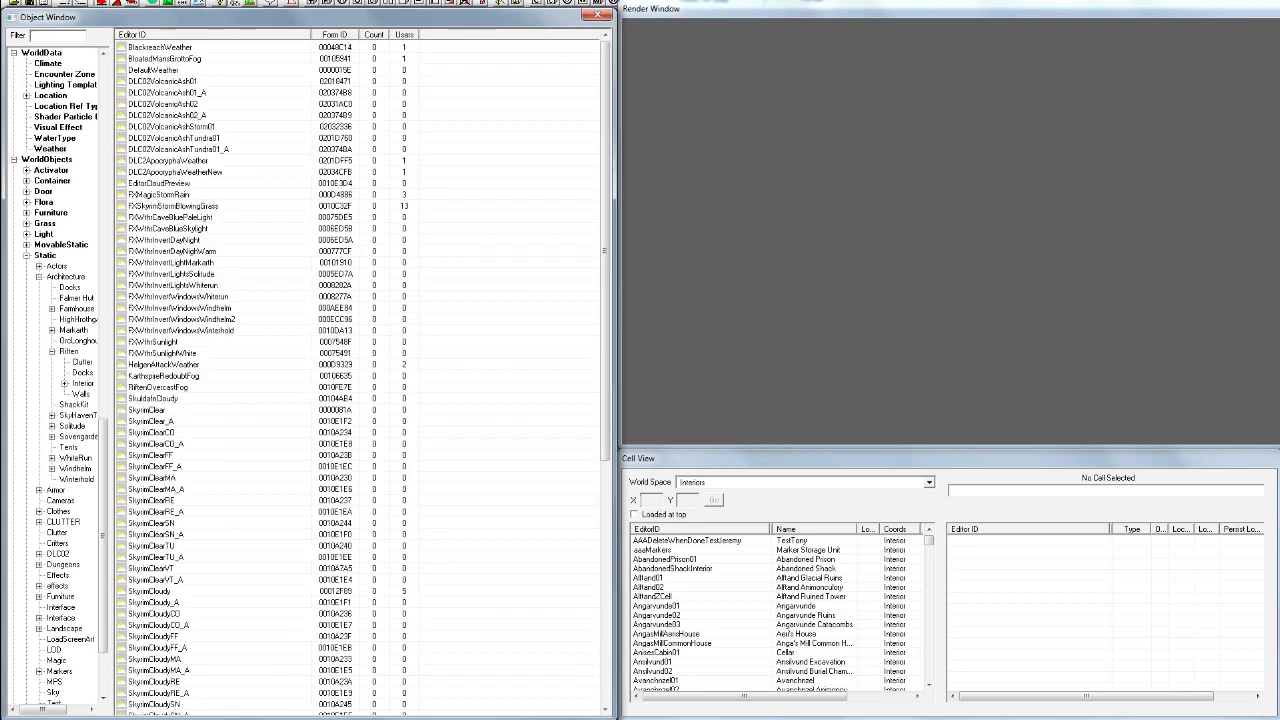
- Filter the weather records by "sovn", open SovngardeClear to view its settings, and close it again
type("sovn")
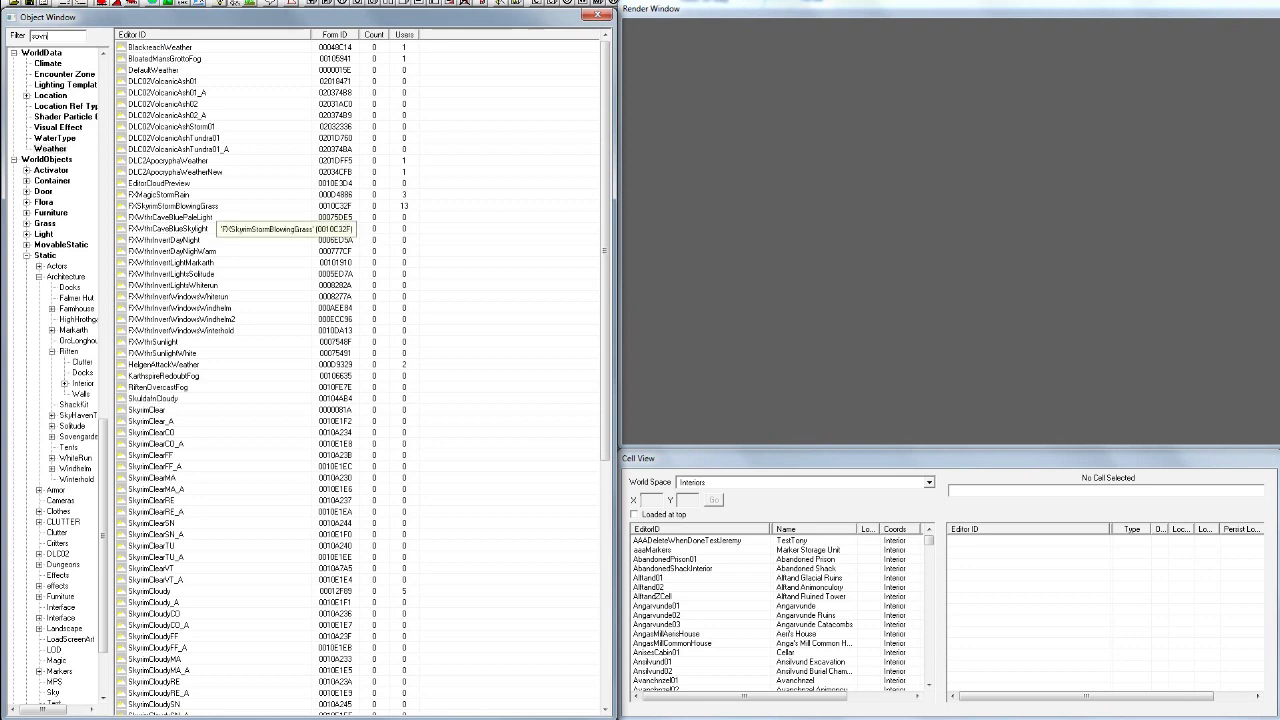
right_click(195, 46)
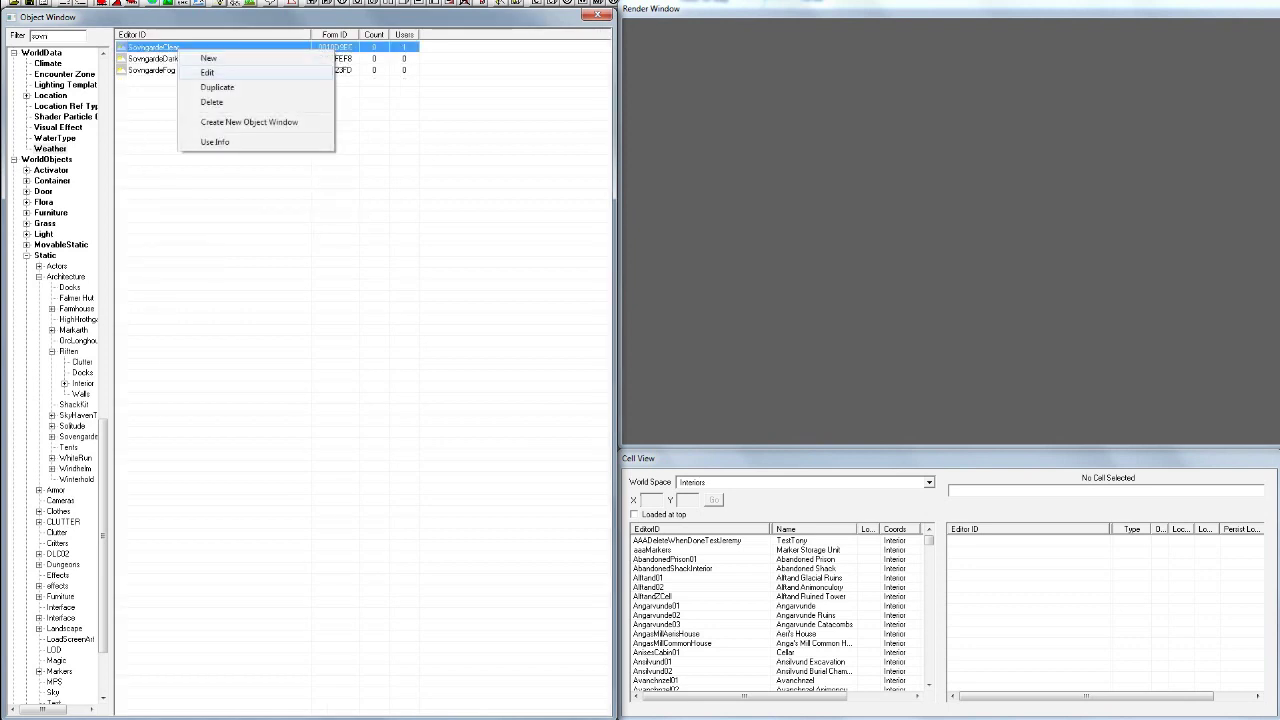
left_click(225, 63)
left_click(760, 414)
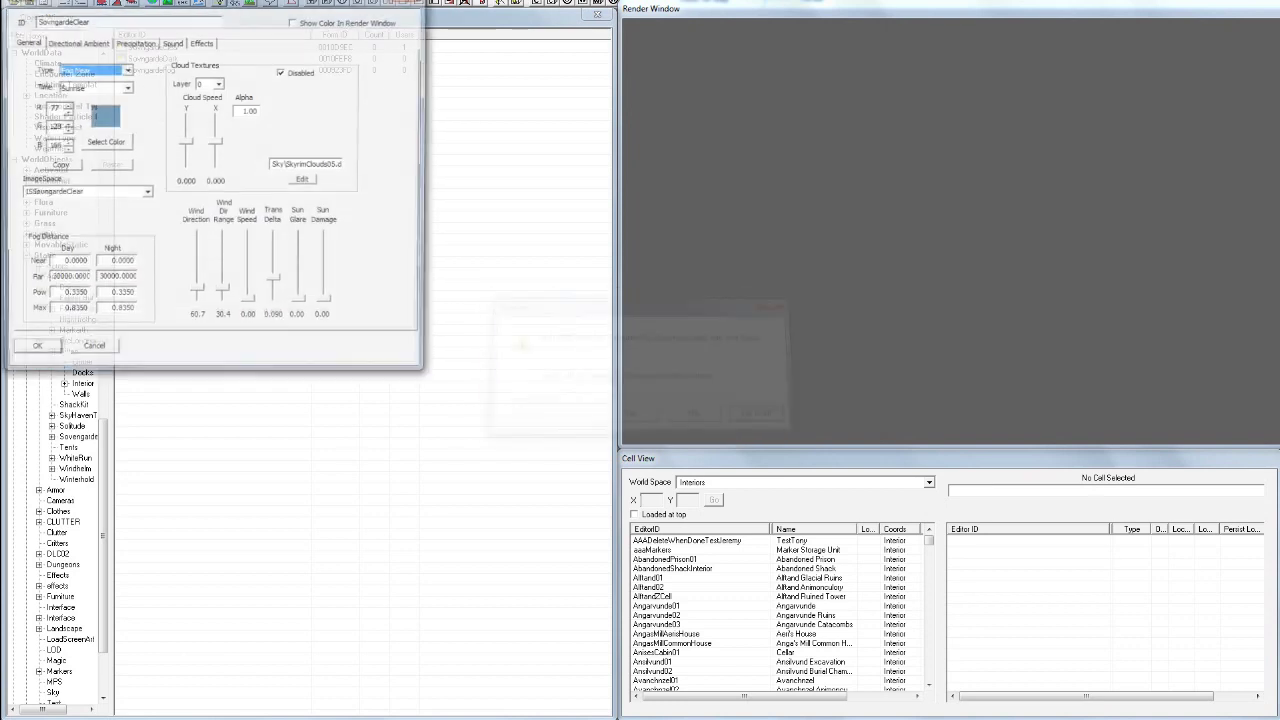
left_click(480, 140)
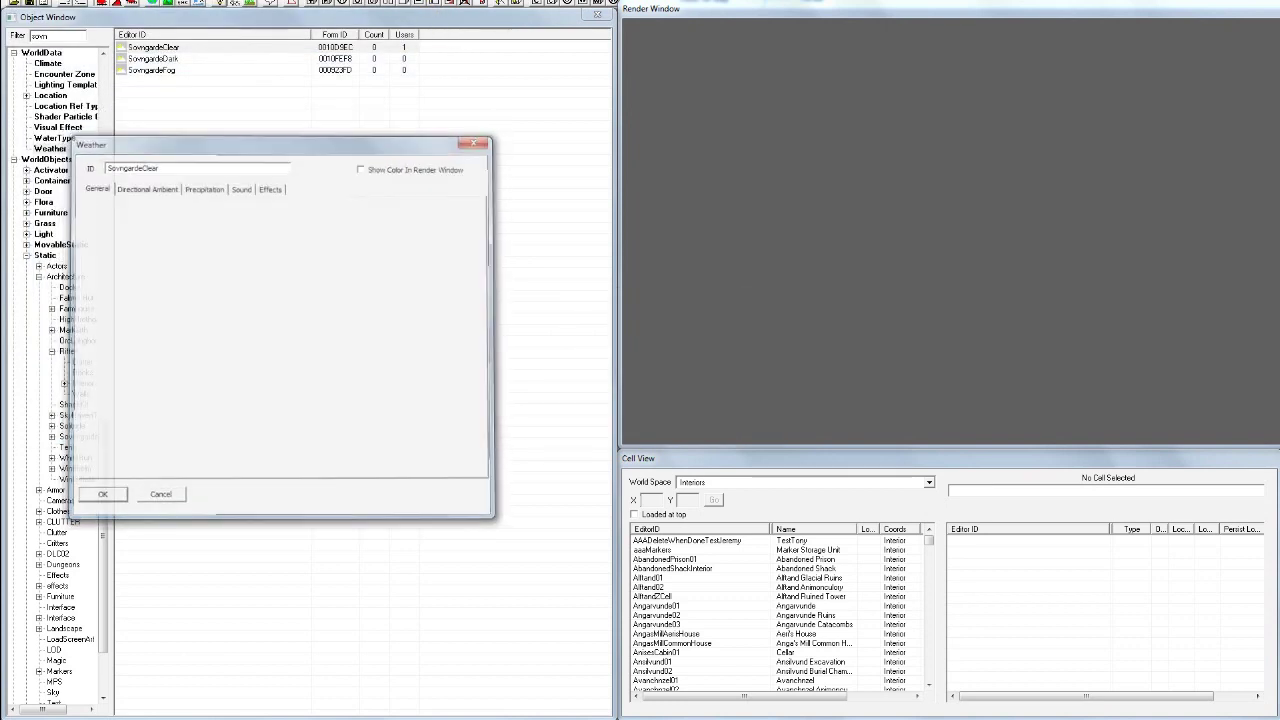
- Create a new weather record named FCSpaceFX from SovngardeClear by changing its editor ID and choosing to create a new object
key("F2")
type("ES")
key("BackSpace")
key("BackSpace")
type("SpaceFX")
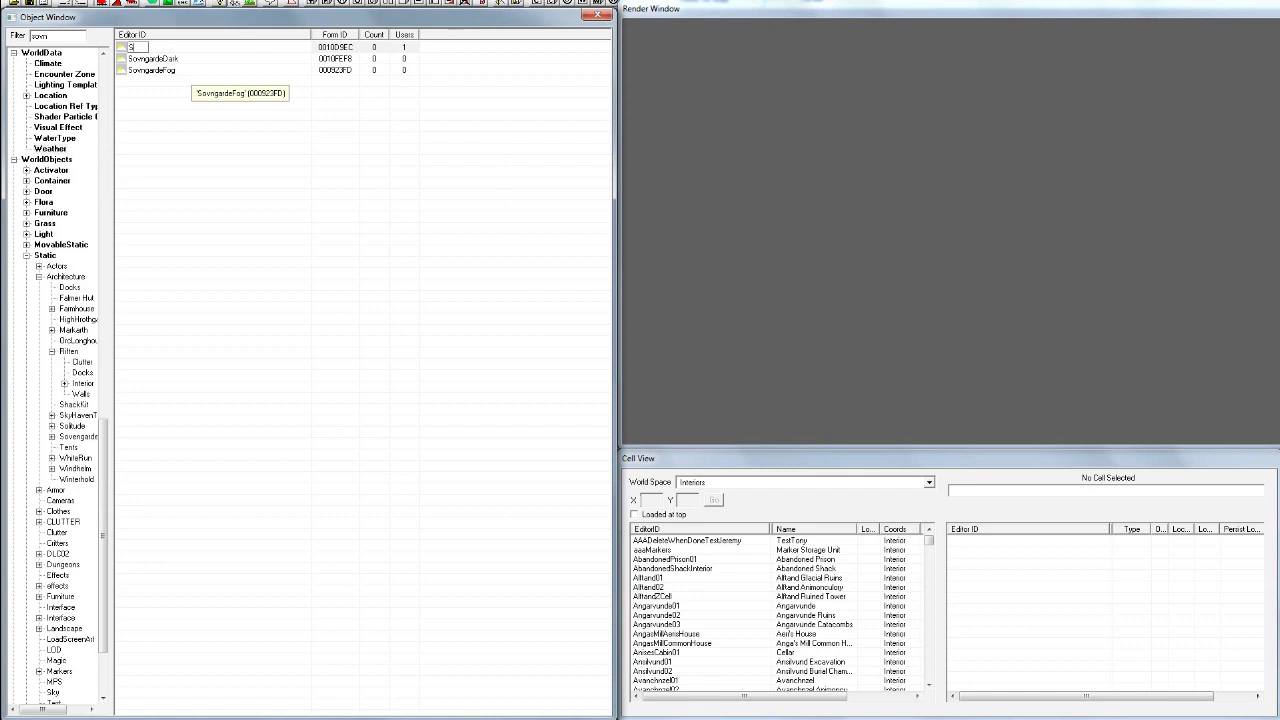
key("Home")
type("FQ")
key("Return")
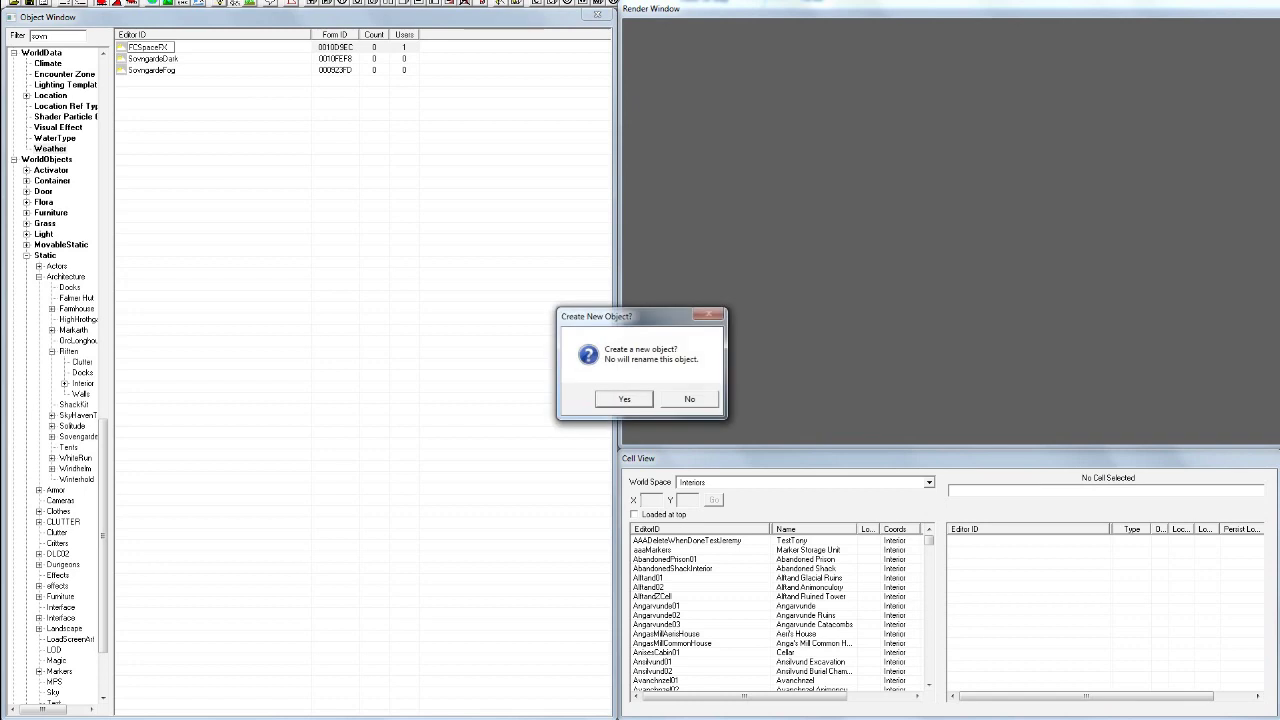
key("Return")
- Filter the weather records by "fc" and open FCSpaceFX for editing
double_click(40, 36)
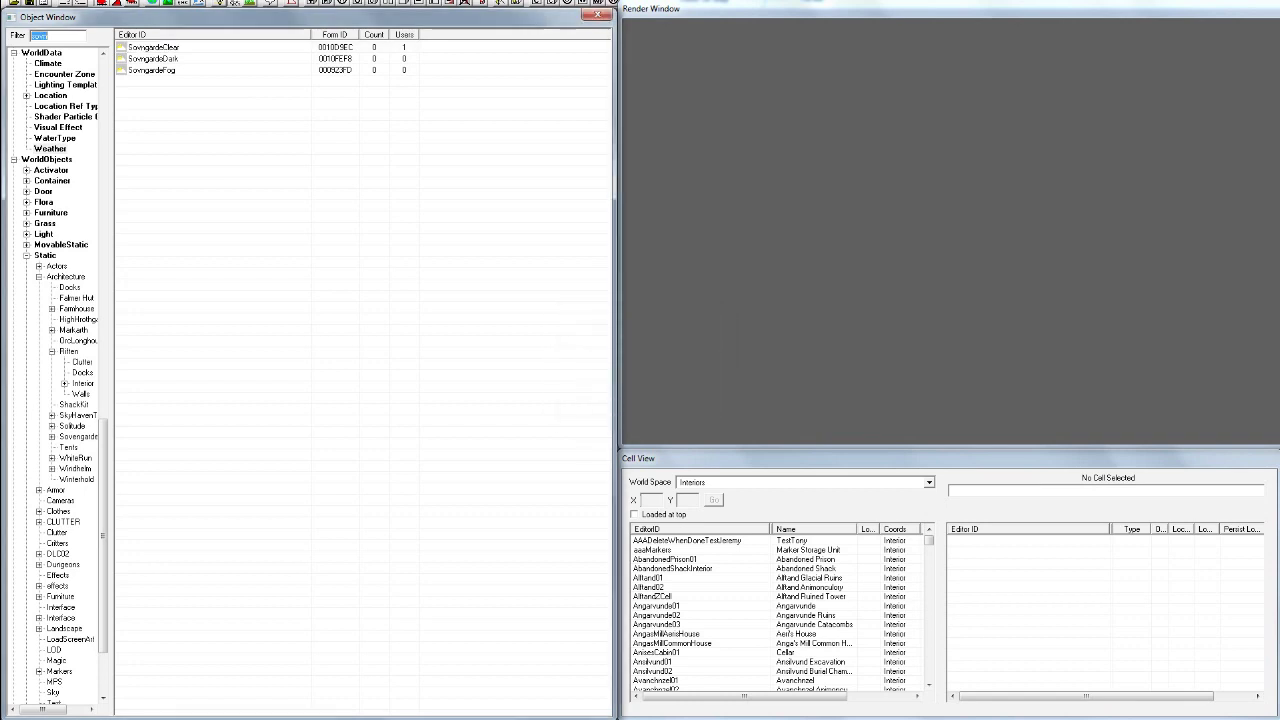
type("fc")
right_click(150, 47)
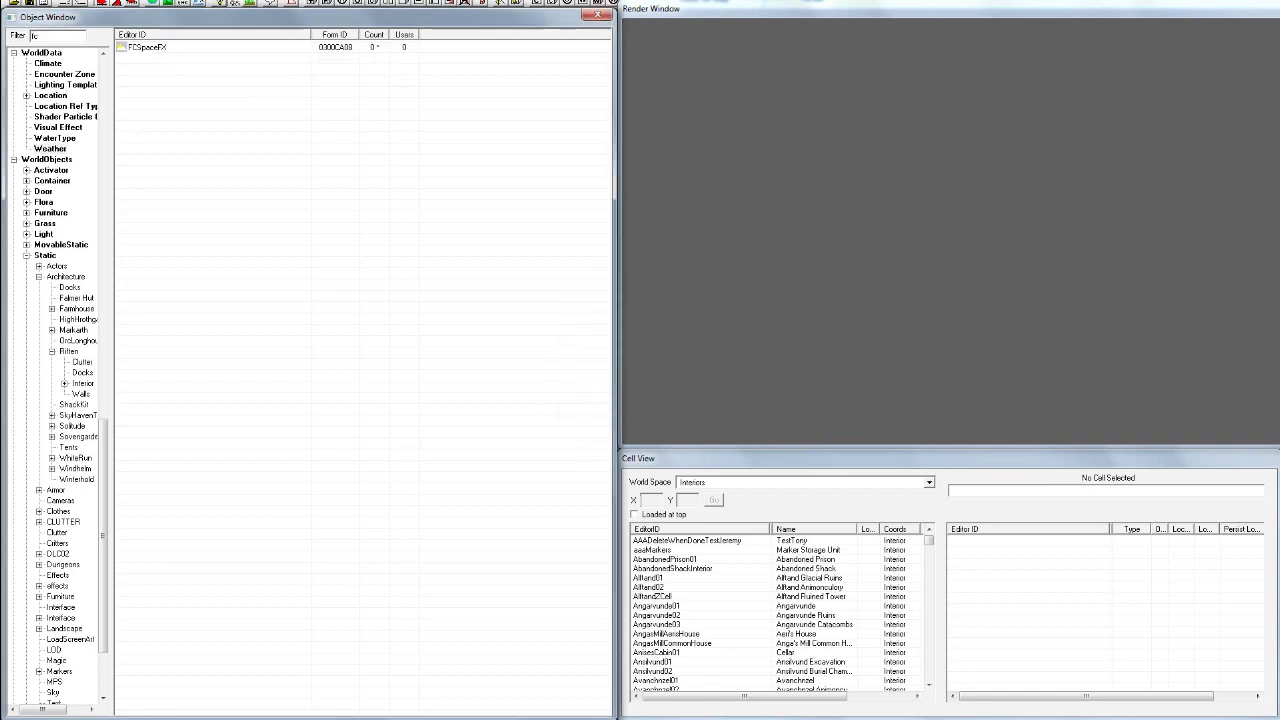
left_click(187, 72)
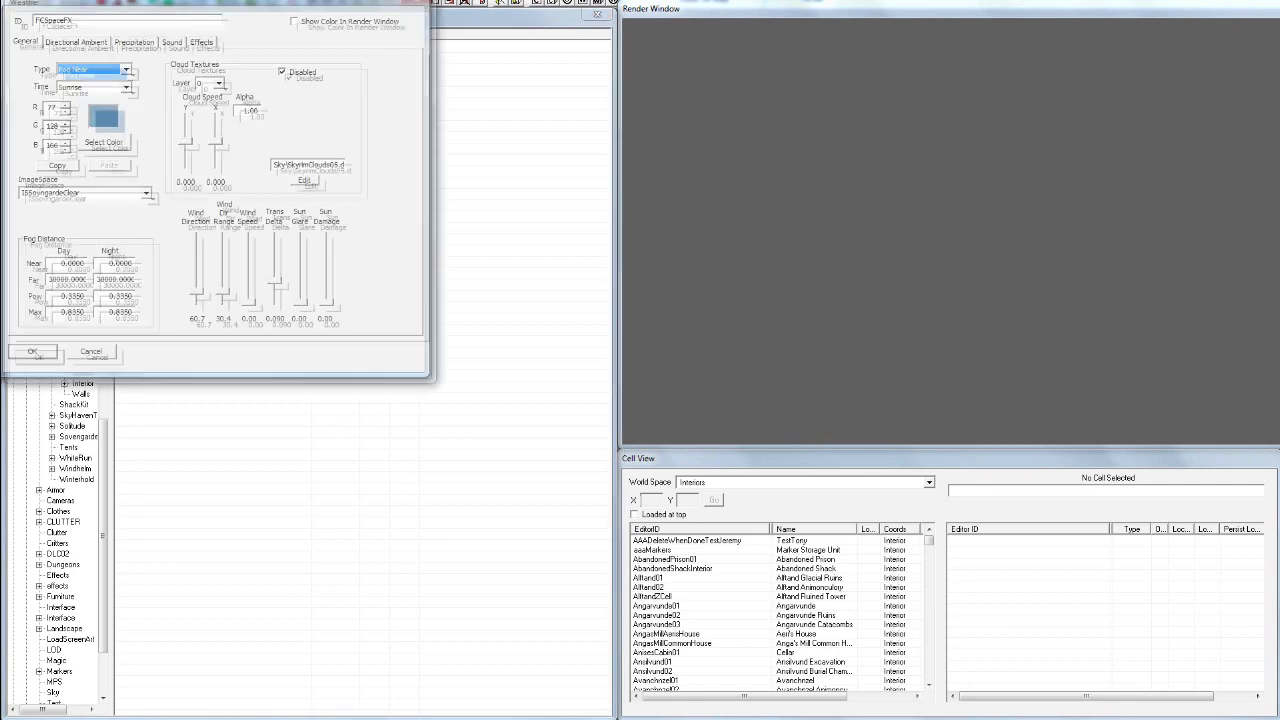
- Check the cloud textures and disabled state of FCSpaceFX's layers one by one from 28 down to 8, and accept the weather settings
left_click(389, 224)
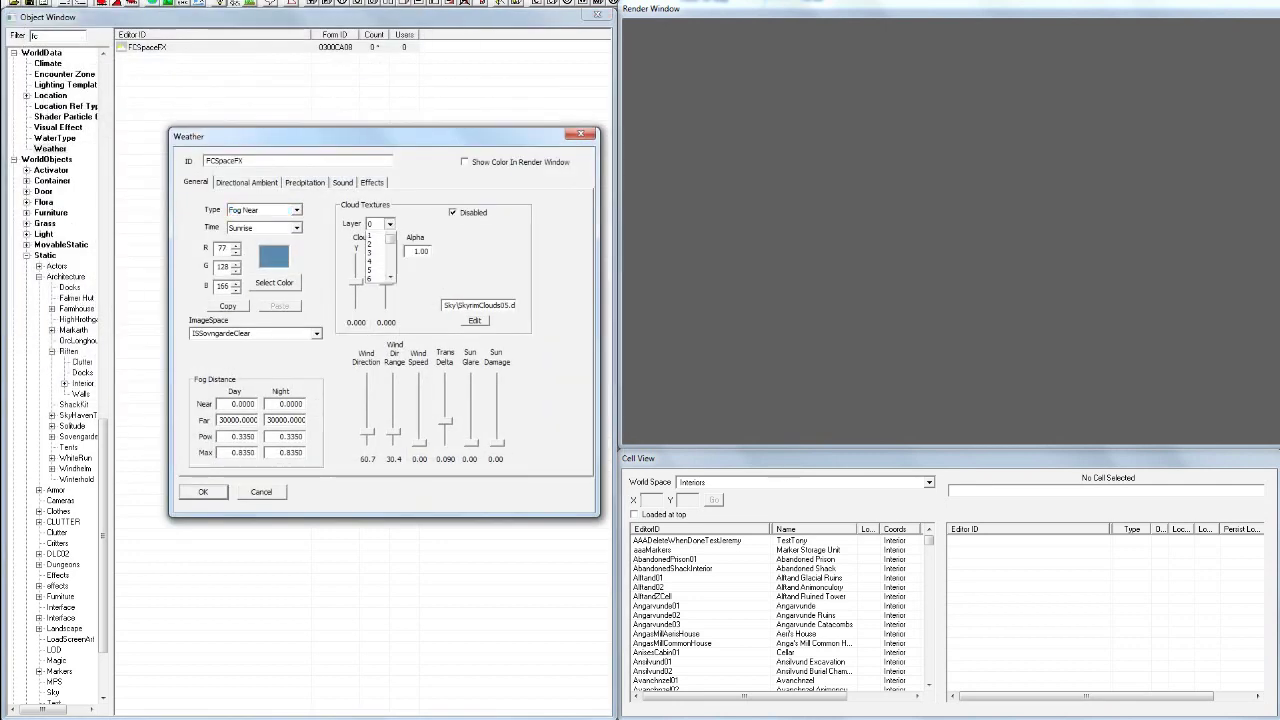
left_click_drag(391, 247, 391, 275)
left_click(372, 288)
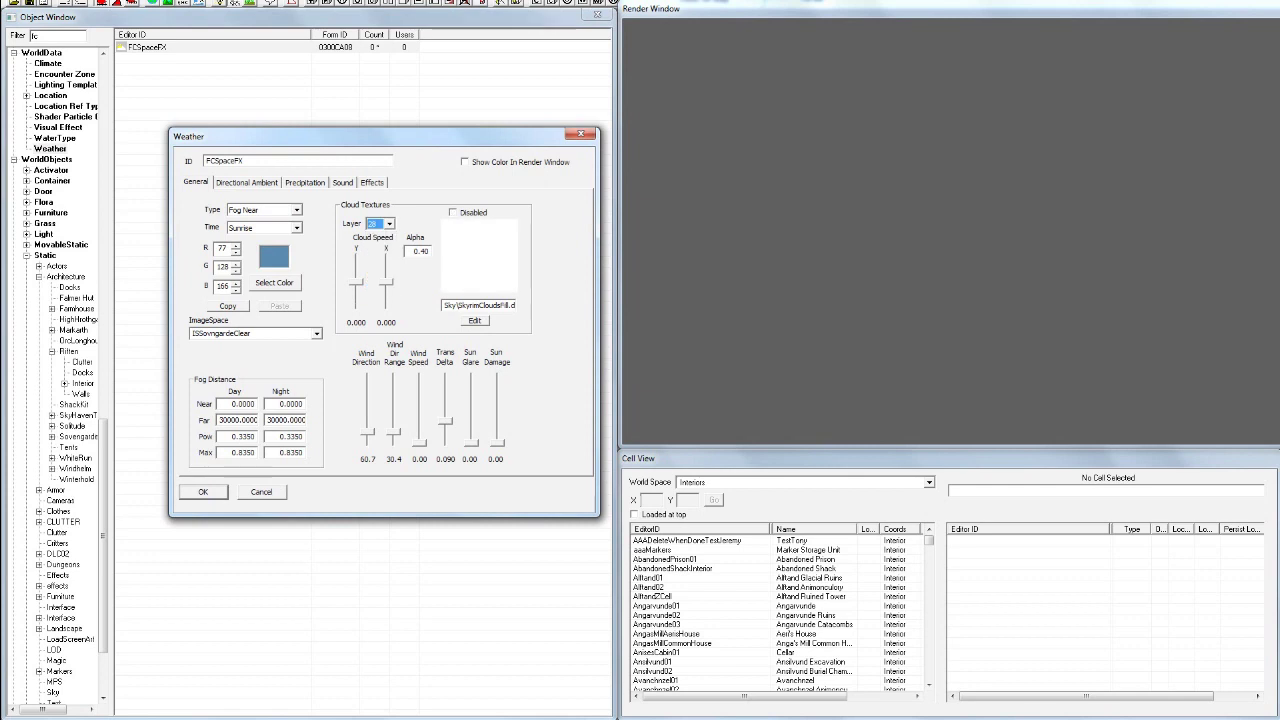
left_click(389, 224)
left_click(372, 279)
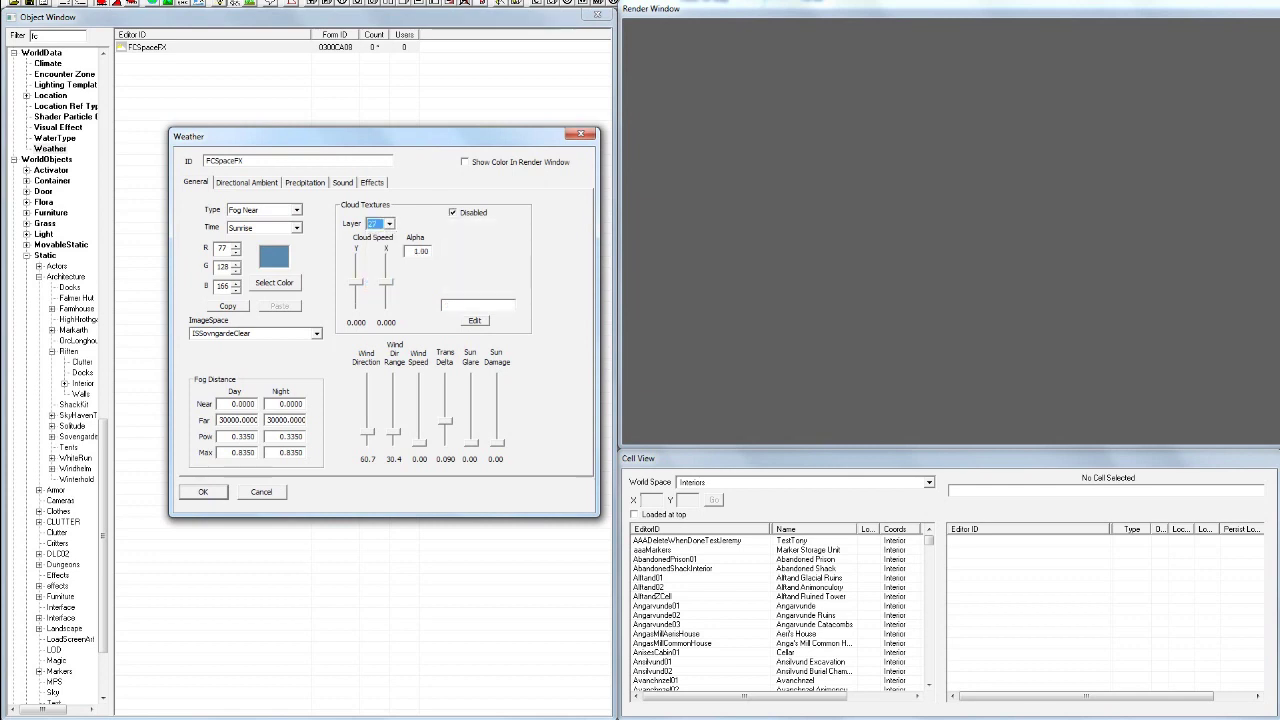
left_click(389, 224)
left_click(372, 270)
left_click(389, 224)
left_click(372, 261)
left_click(389, 224)
left_click(372, 253)
left_click(389, 224)
left_click(372, 245)
left_click(389, 224)
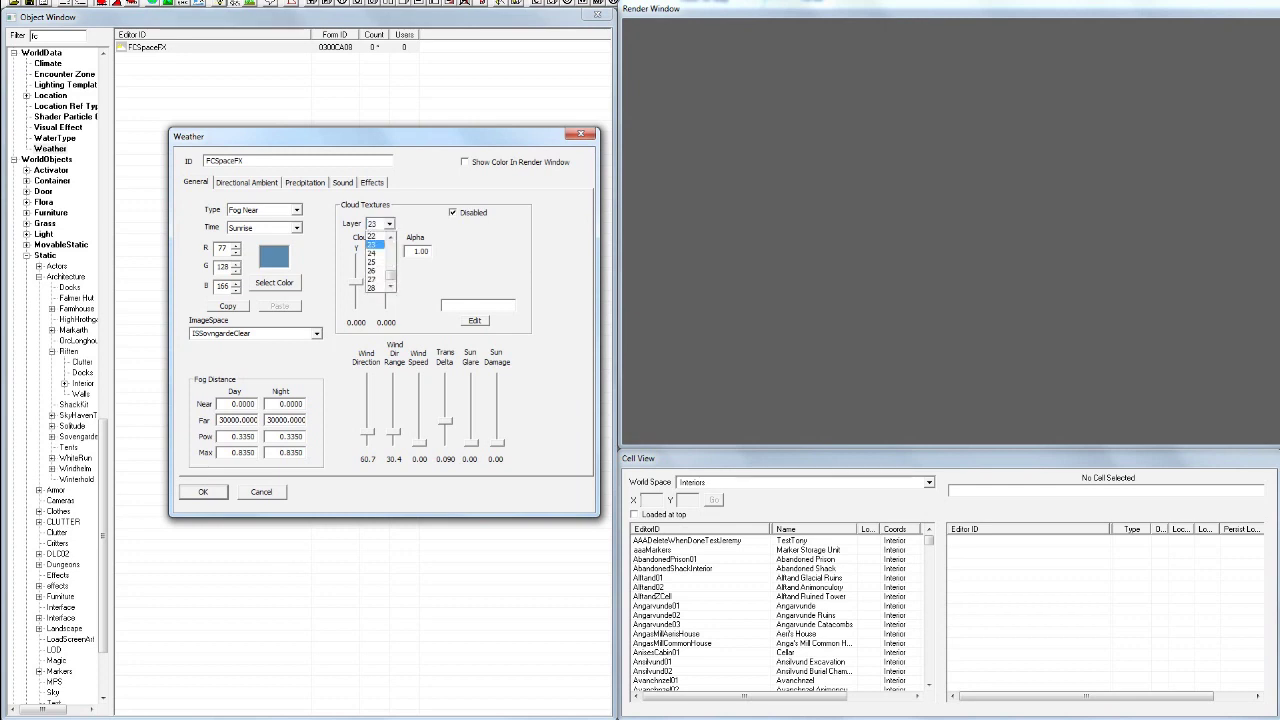
left_click(372, 236)
left_click(389, 224)
left_click(372, 244)
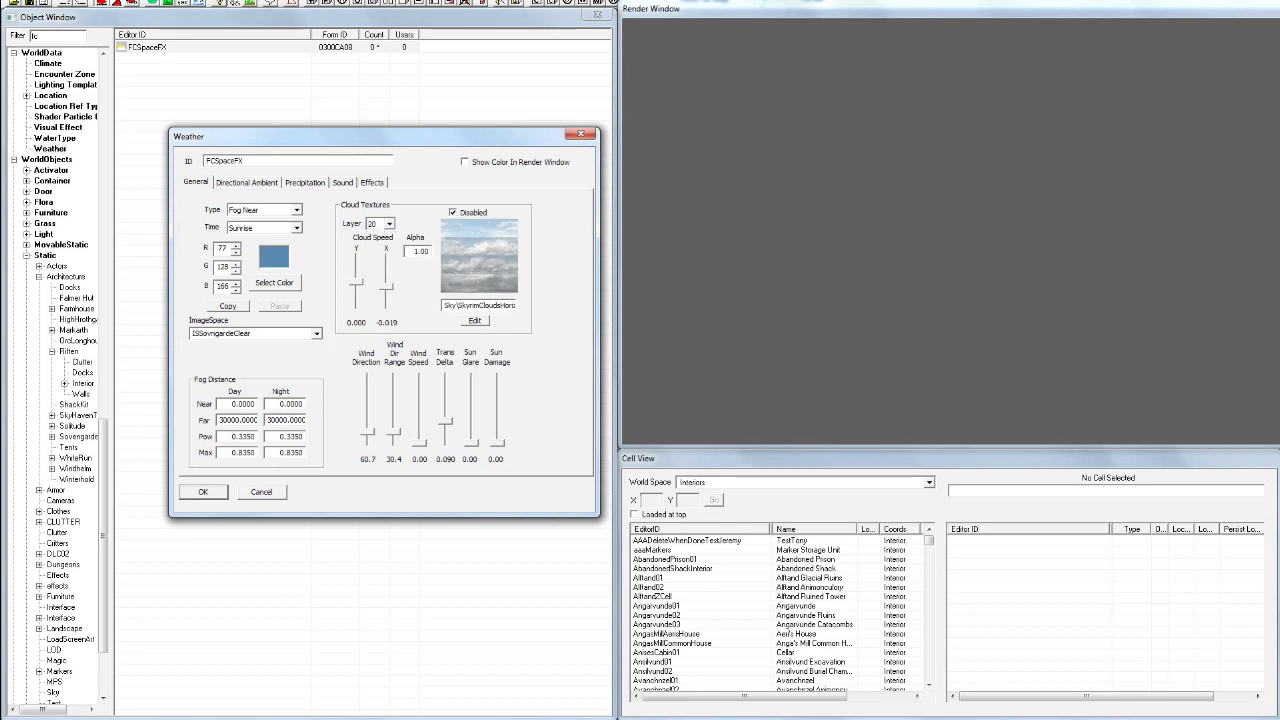
left_click(389, 224)
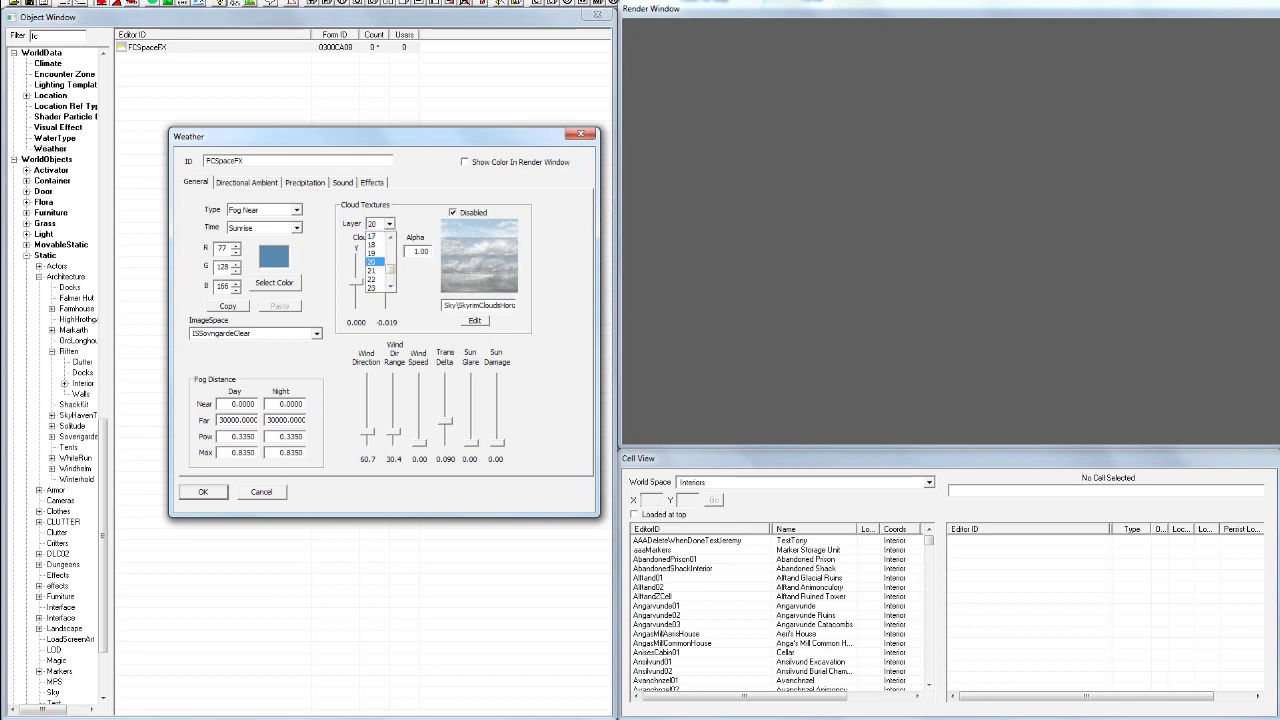
left_click(372, 253)
left_click(389, 224)
left_click(372, 253)
left_click(389, 224)
left_click(372, 253)
left_click(389, 224)
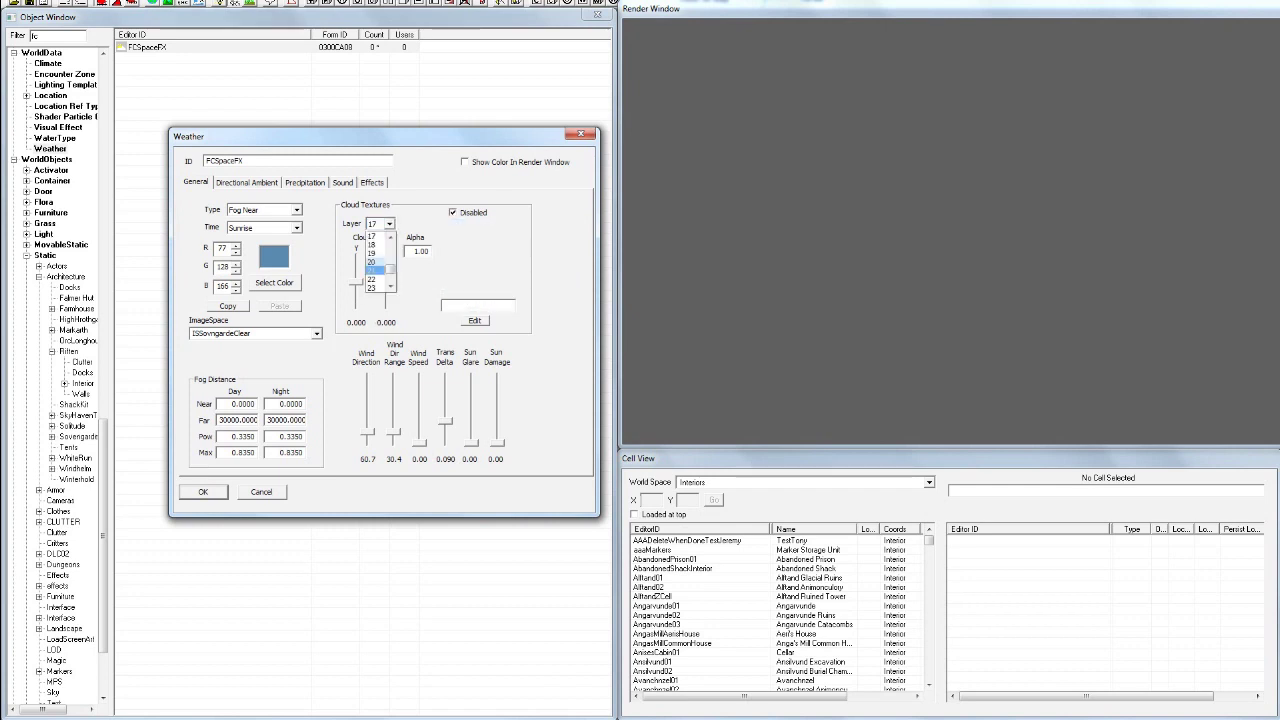
left_click(372, 253)
left_click(389, 224)
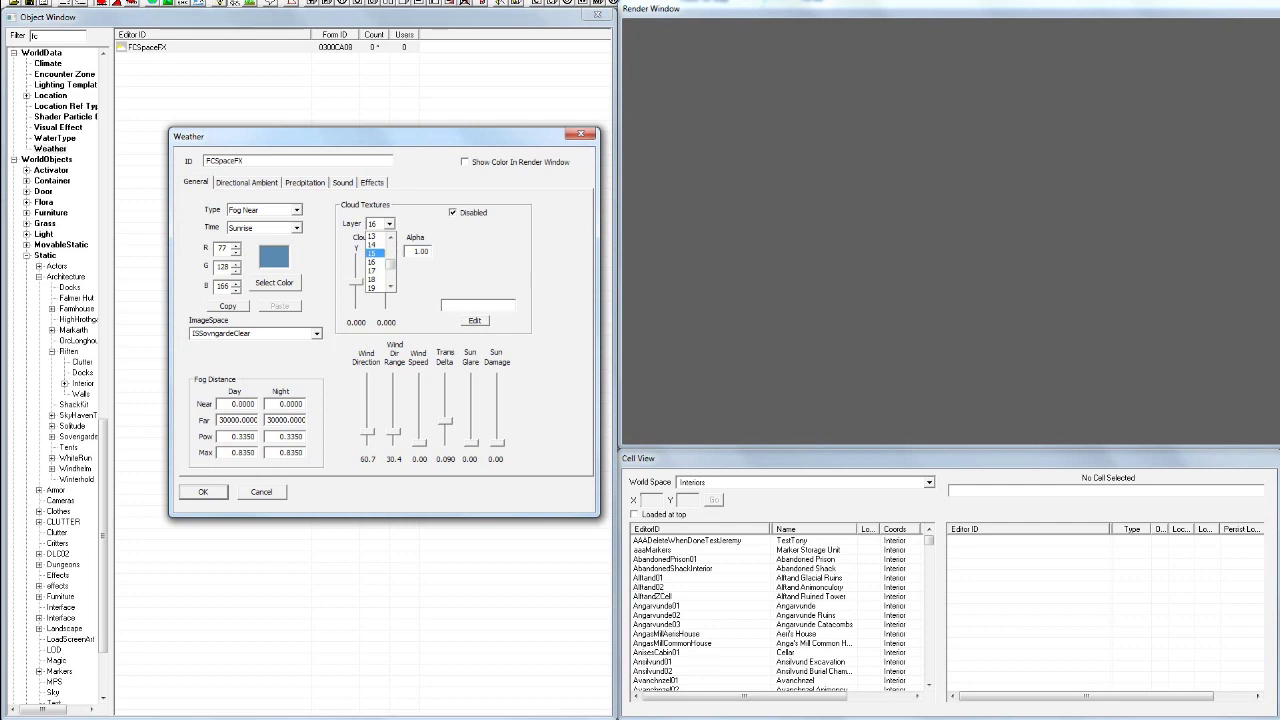
left_click(372, 253)
left_click(389, 224)
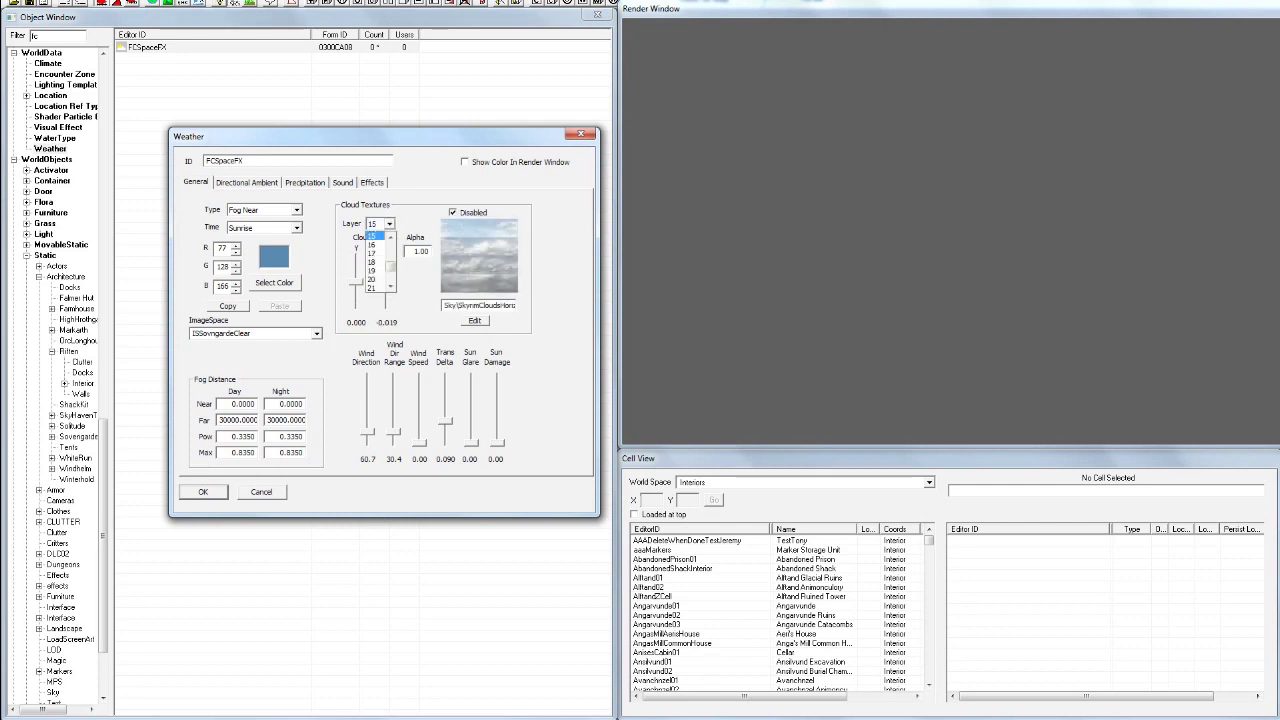
left_click(372, 253)
left_click(389, 224)
left_click(372, 253)
left_click(389, 224)
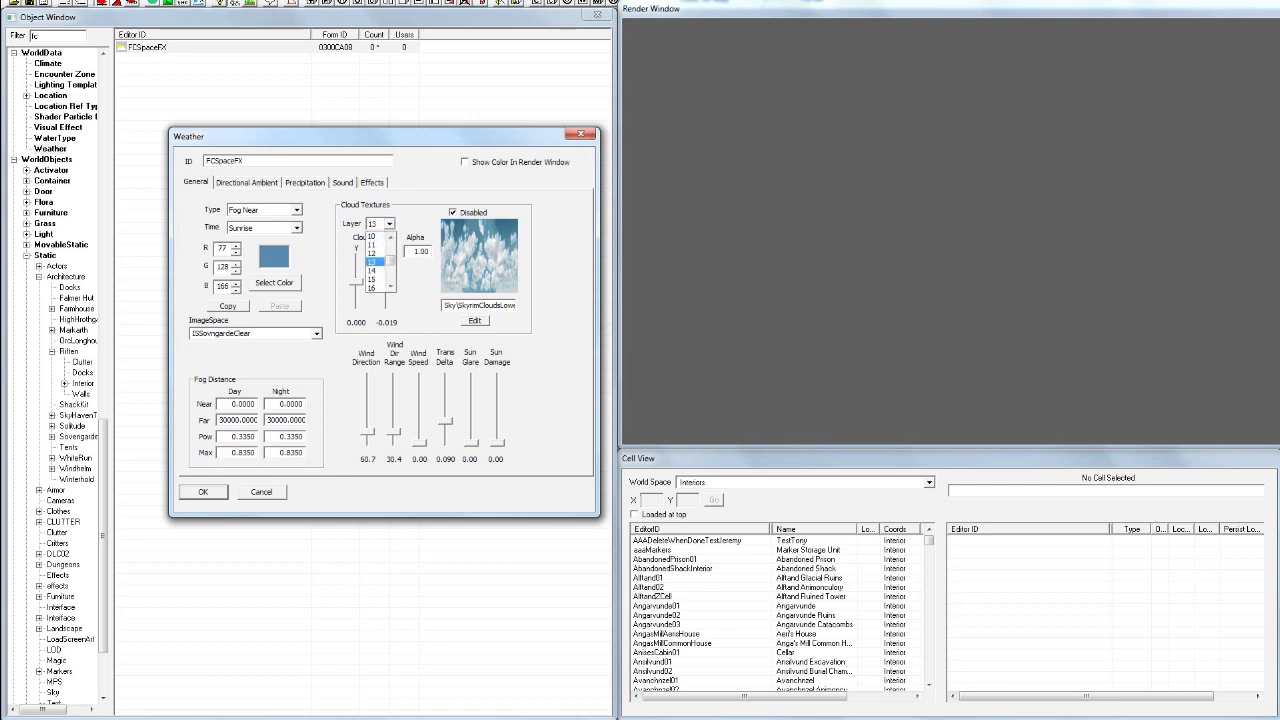
left_click(372, 253)
left_click(389, 224)
left_click(372, 253)
left_click(389, 224)
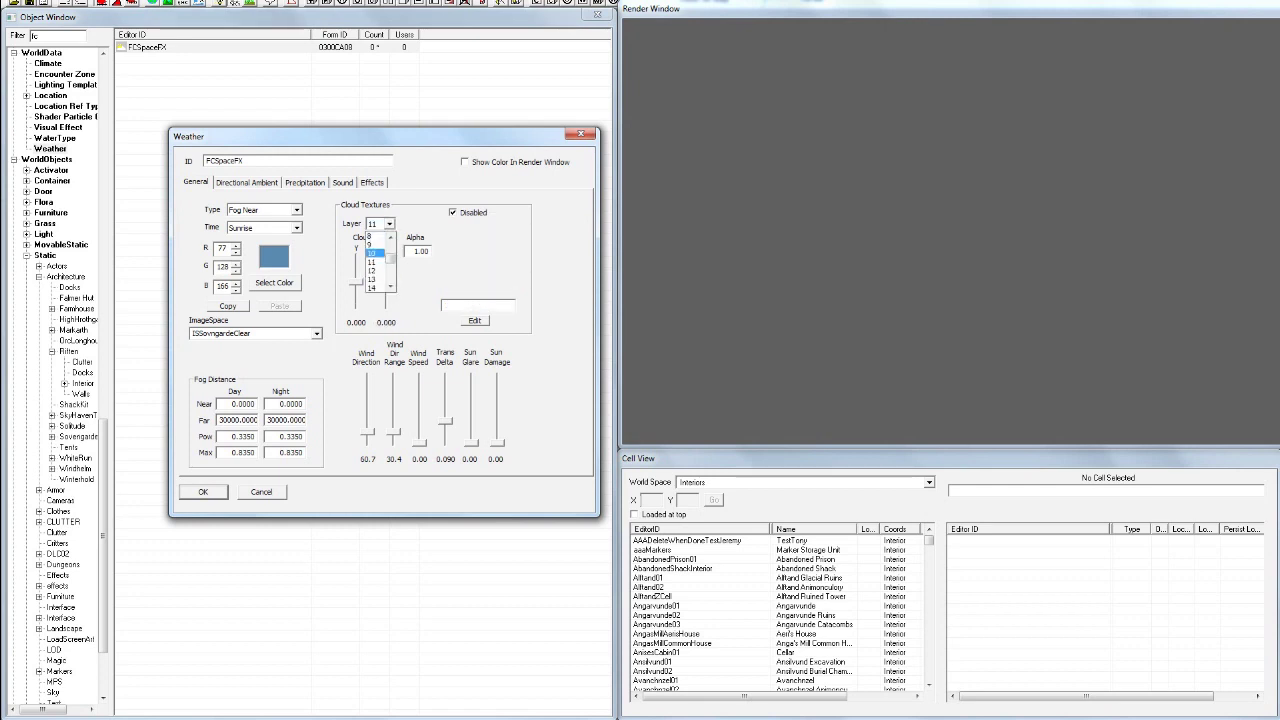
left_click(372, 253)
left_click(389, 224)
scroll(372, 253, "up", 1)
left_click(372, 253)
left_click(389, 224)
scroll(372, 253, "up", 1)
left_click(372, 253)
left_click(389, 224)
scroll(372, 253, "up", 1)
left_click(372, 247)
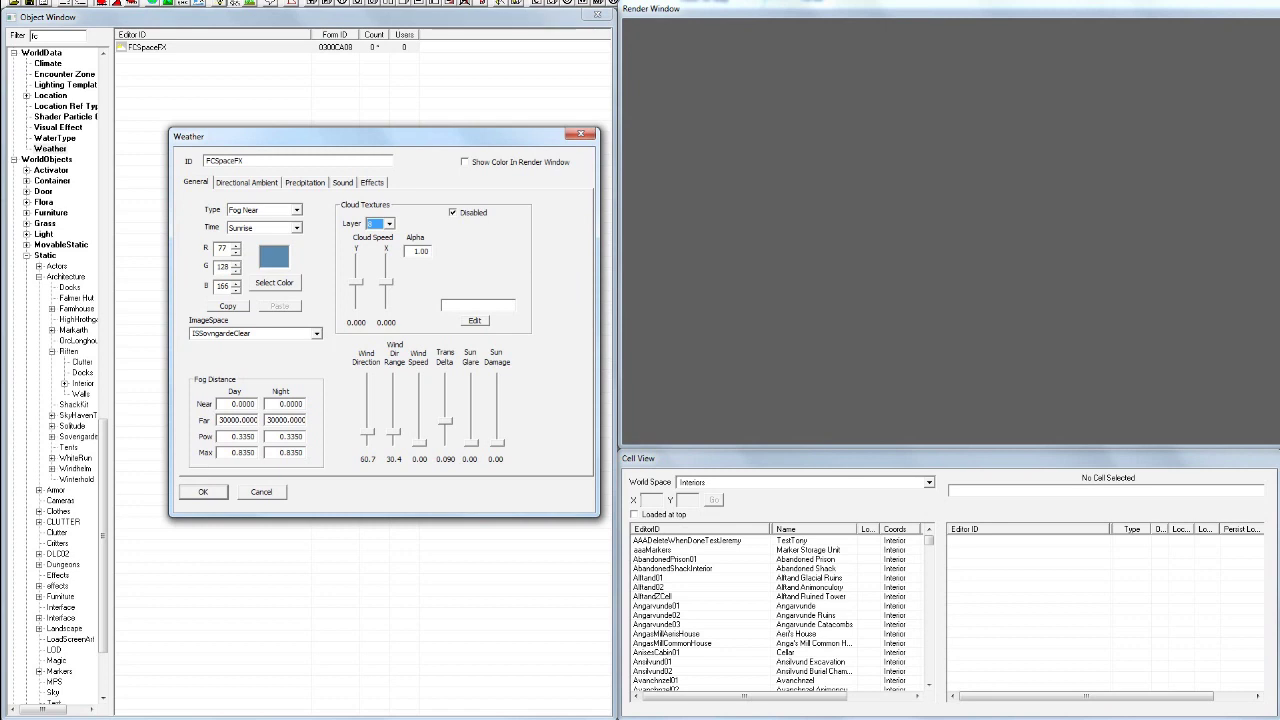
left_click(203, 491)
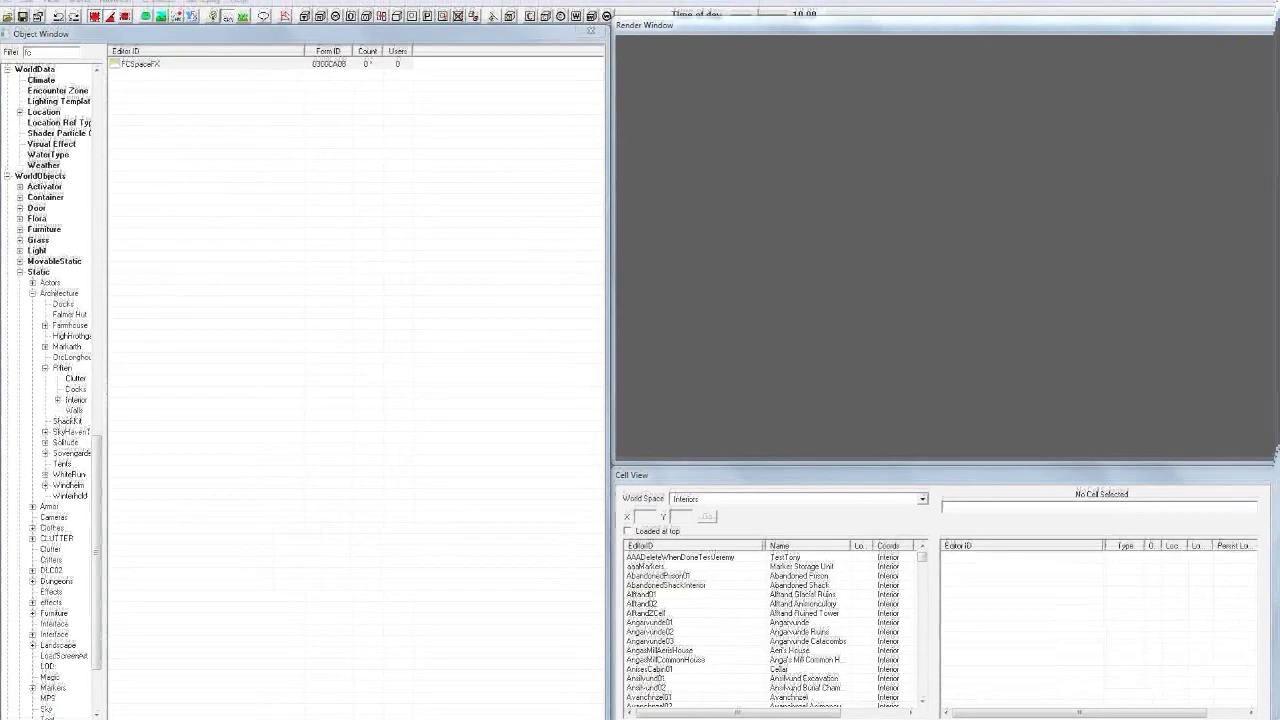
- Create a new worldspace with the editor ID FCSpaceFXWorld
left_click(94, 3)
left_click(128, 18)
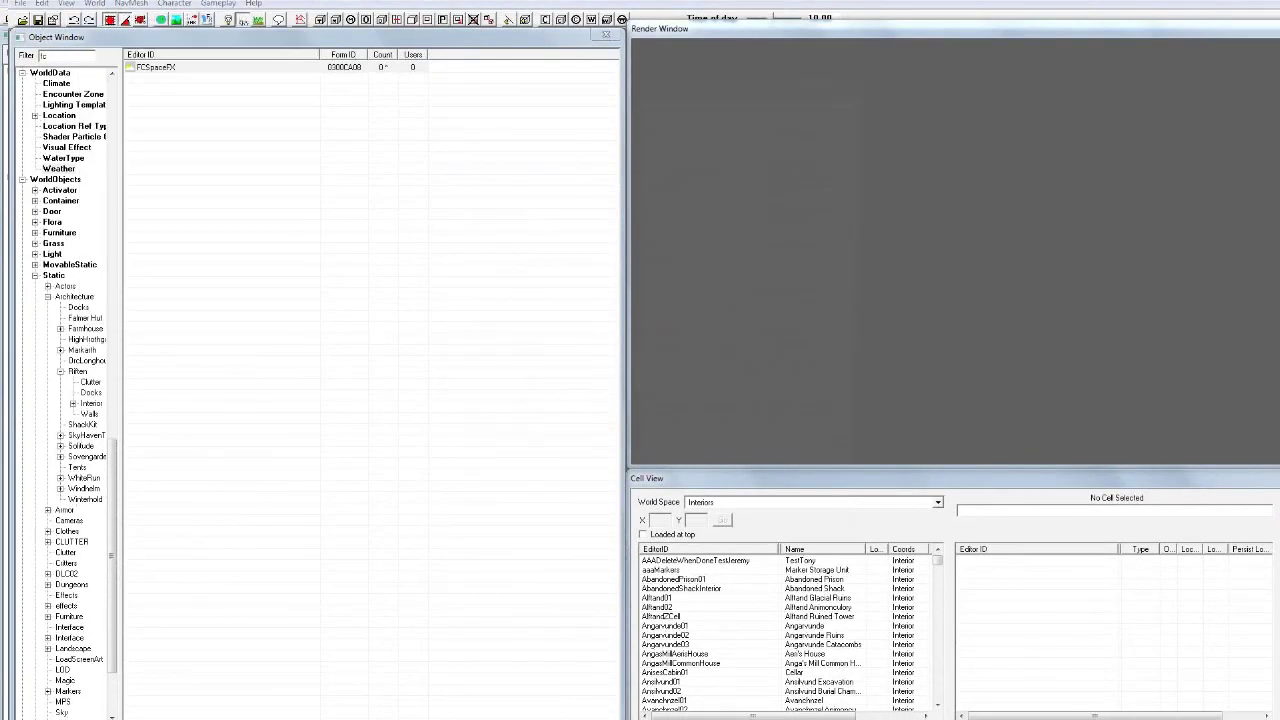
right_click(455, 374)
left_click(465, 381)
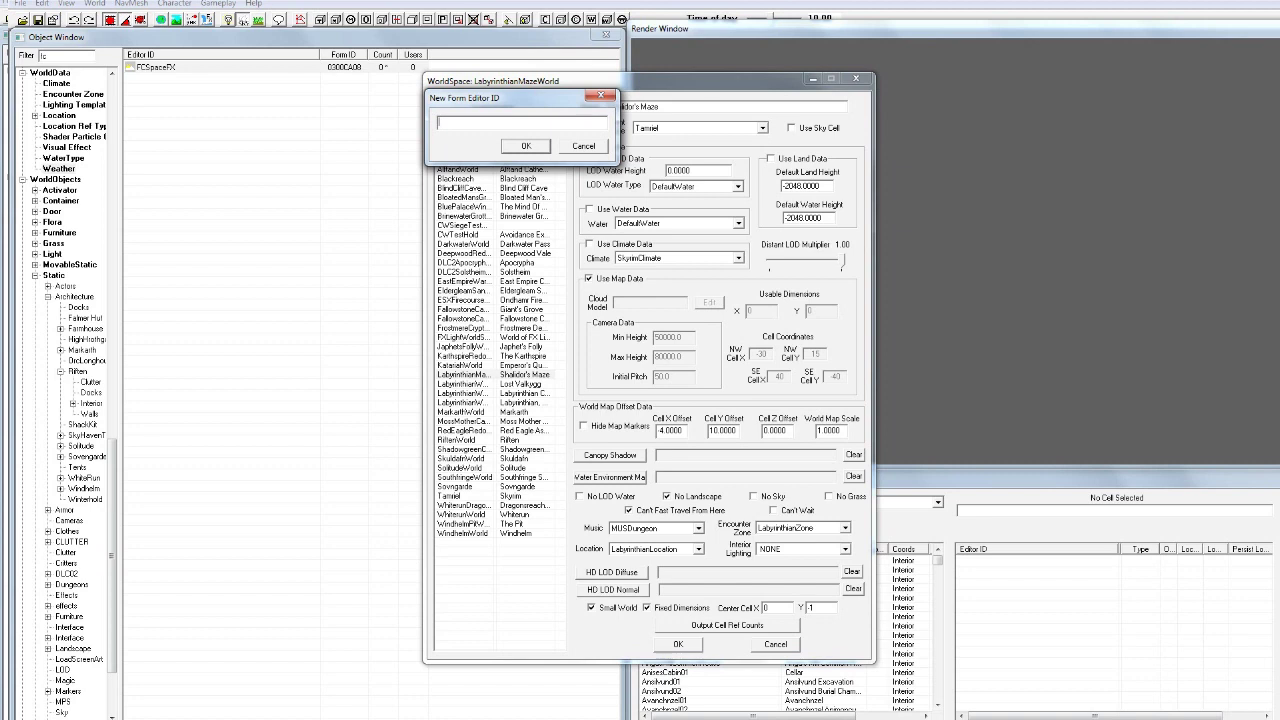
left_click_drag(470, 97, 252, 271)
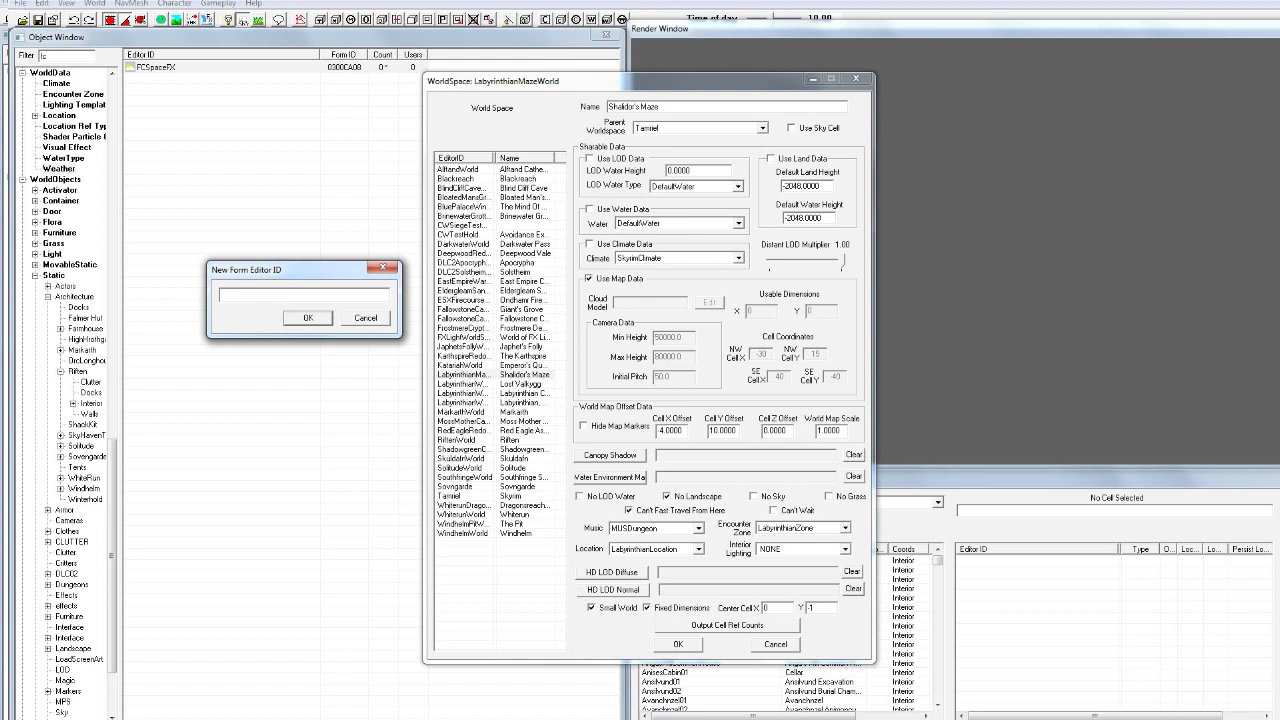
left_click_drag(252, 271, 317, 348)
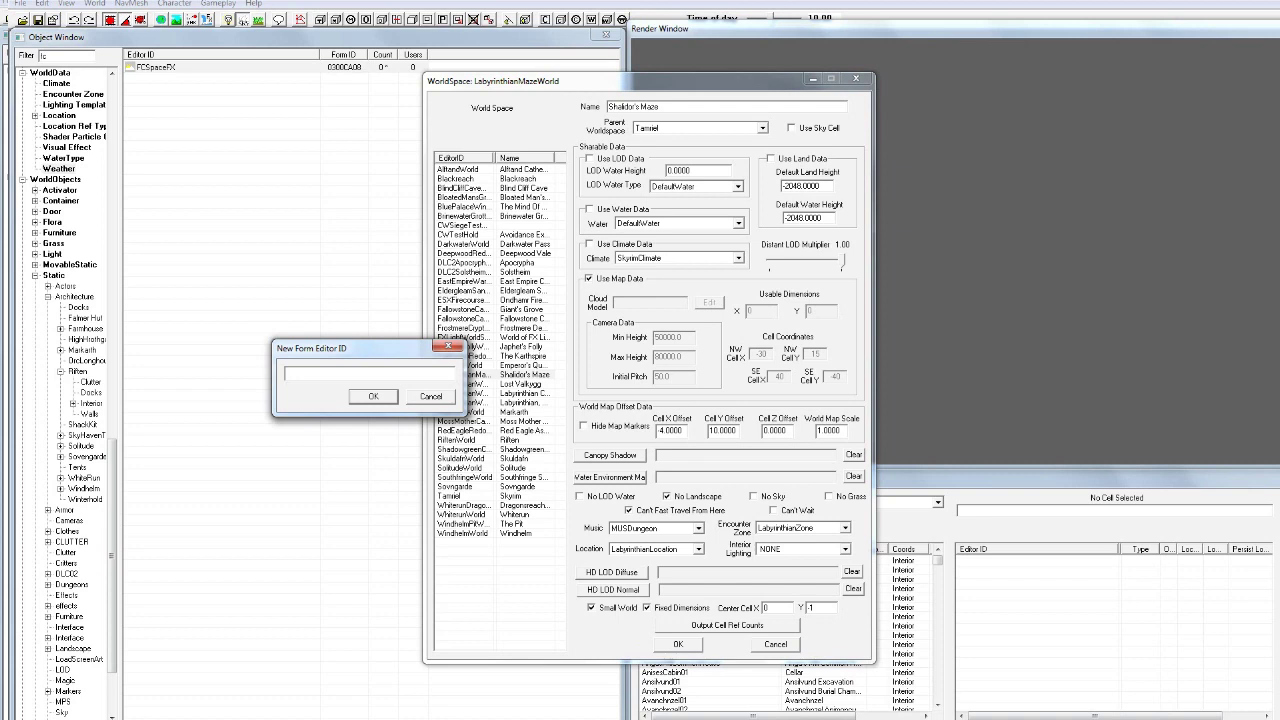
type("FCSpaceFXWorld")
left_click(373, 396)
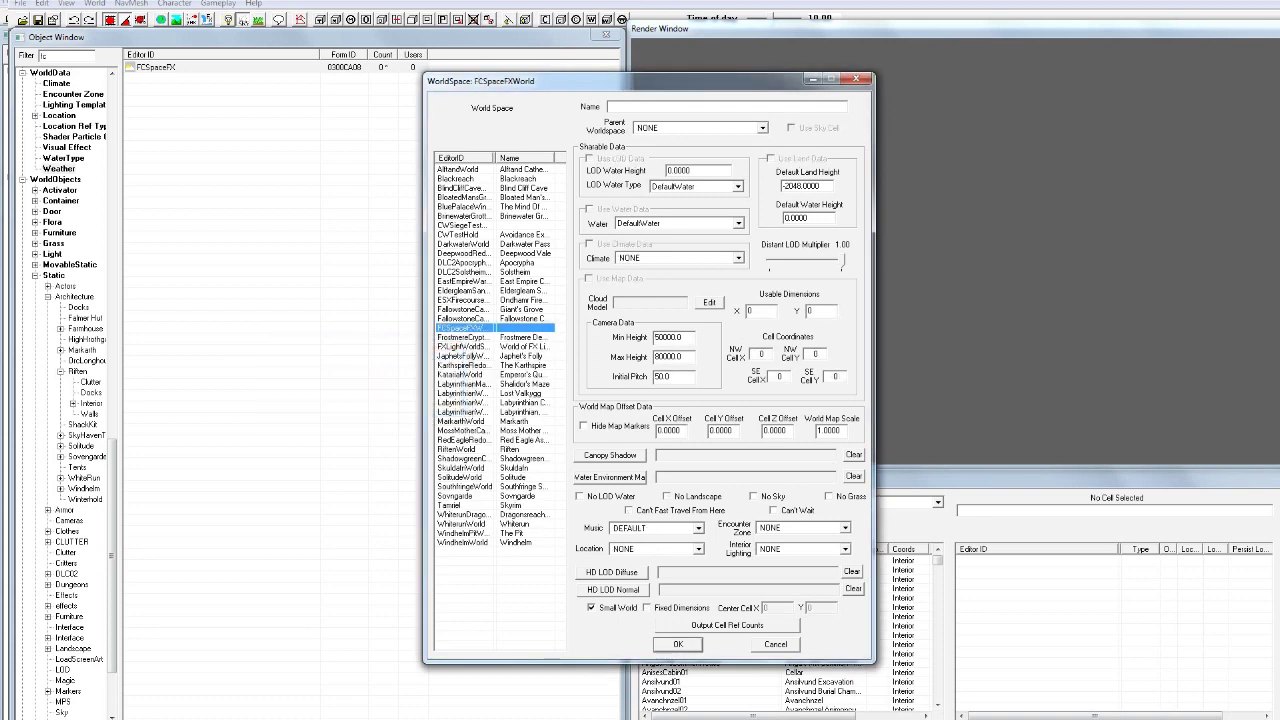
- Name the FCSpaceFXWorld worldspace "Space FX" and save its settings
left_click(668, 107)
type("Space FX")
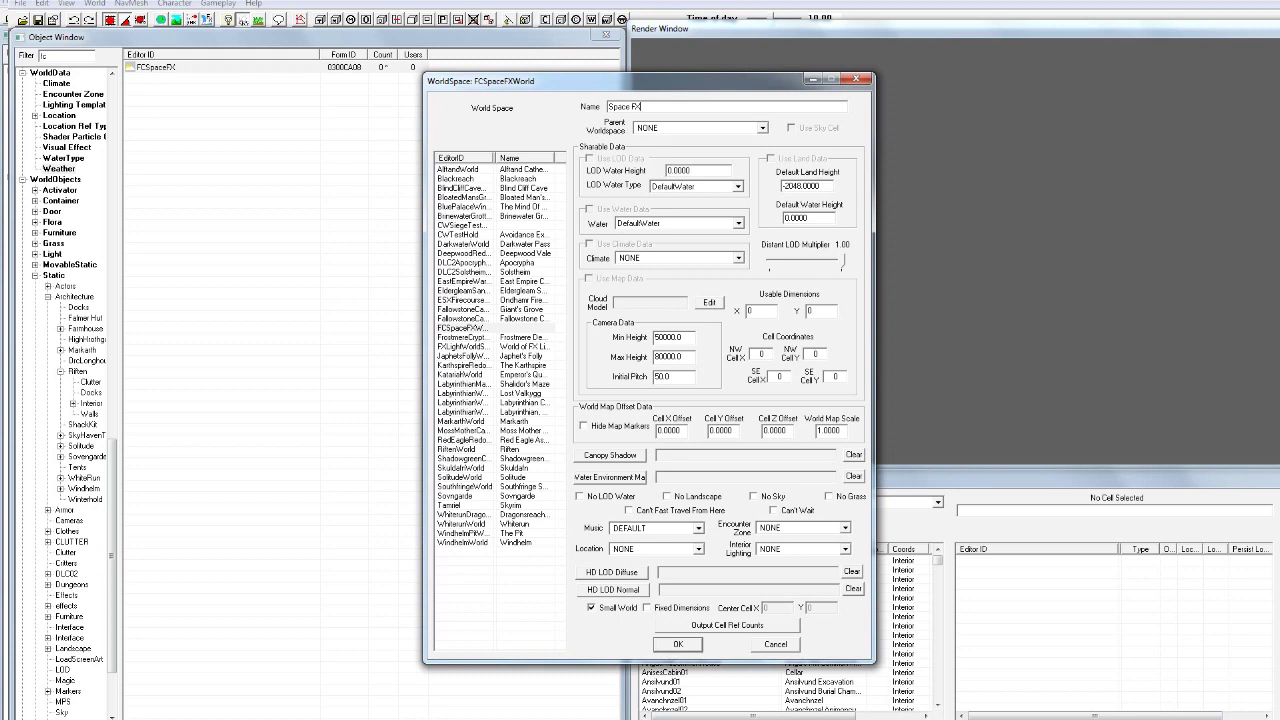
left_click(678, 645)
- Switch the cell list to the FCSpaceFXWorld worldspace and load its Wilderness cell at 0, 0 for viewing
left_click(938, 503)
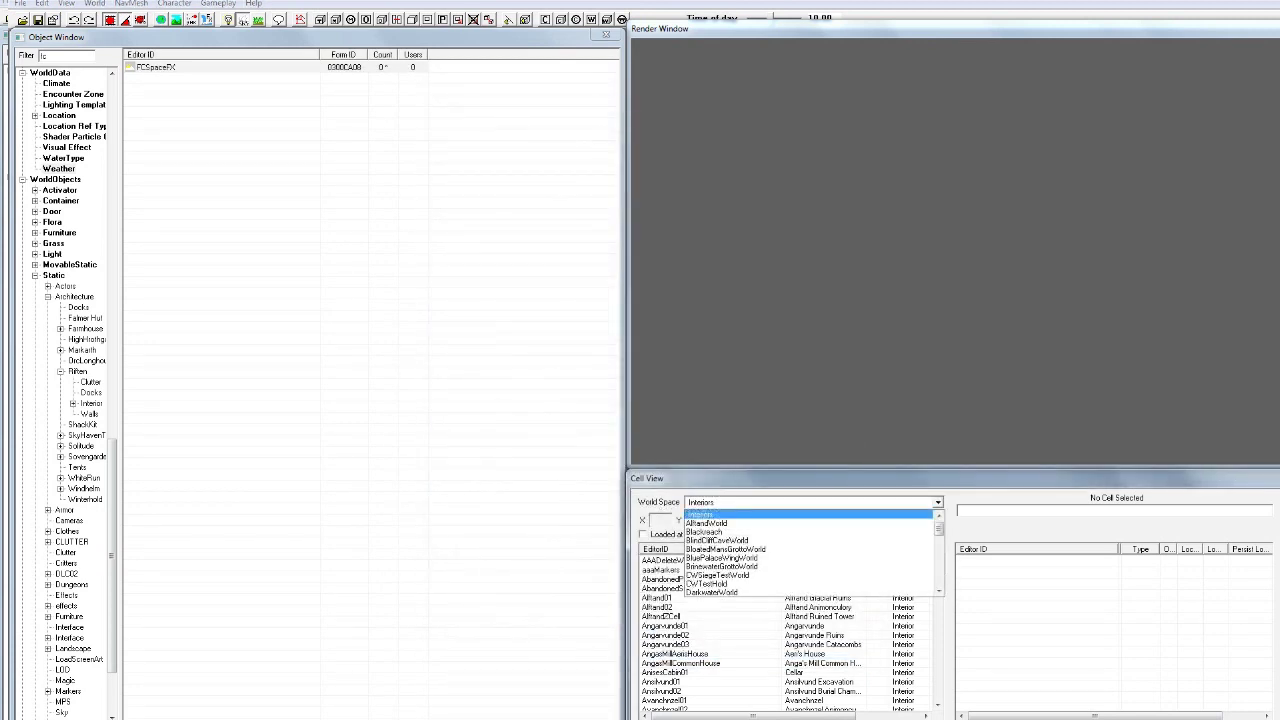
scroll(810, 553, "down", 5)
left_click(740, 553)
double_click(660, 570)
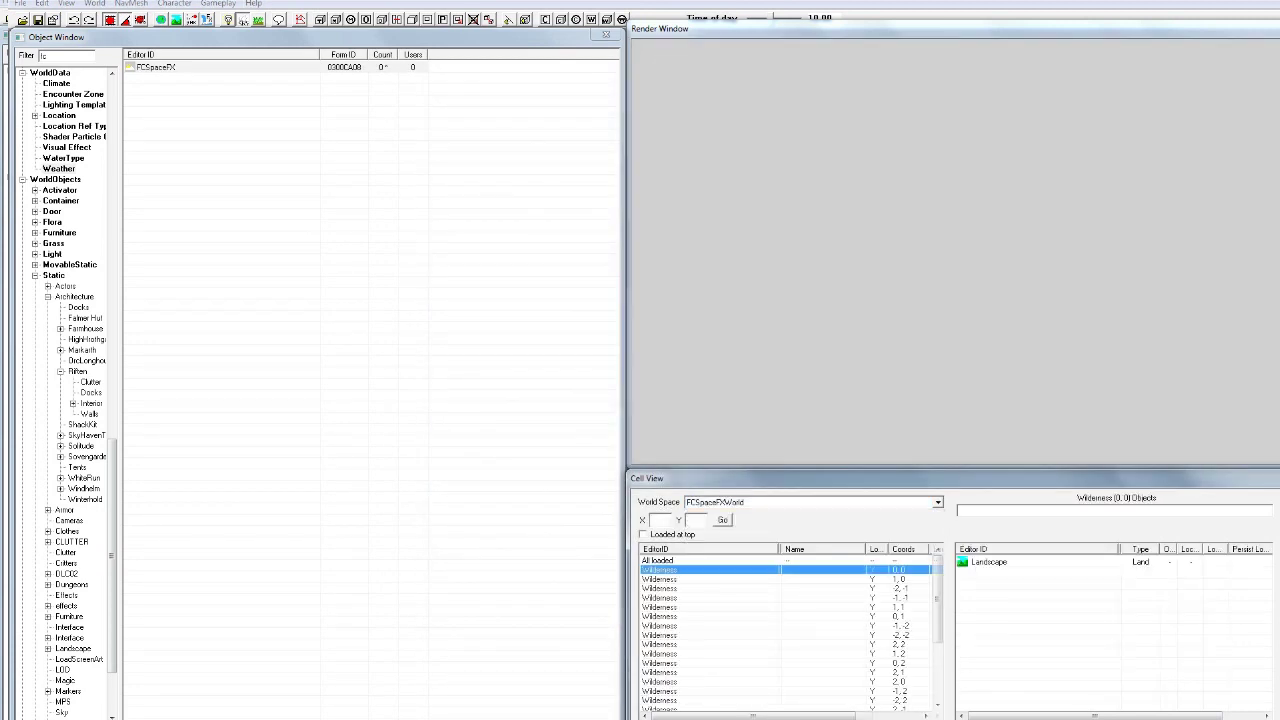
scroll(955, 251, "down", 3)
- Switch the cell list back to Interiors and load the aaaMarkers cell by opening one of its static markers
left_click(938, 503)
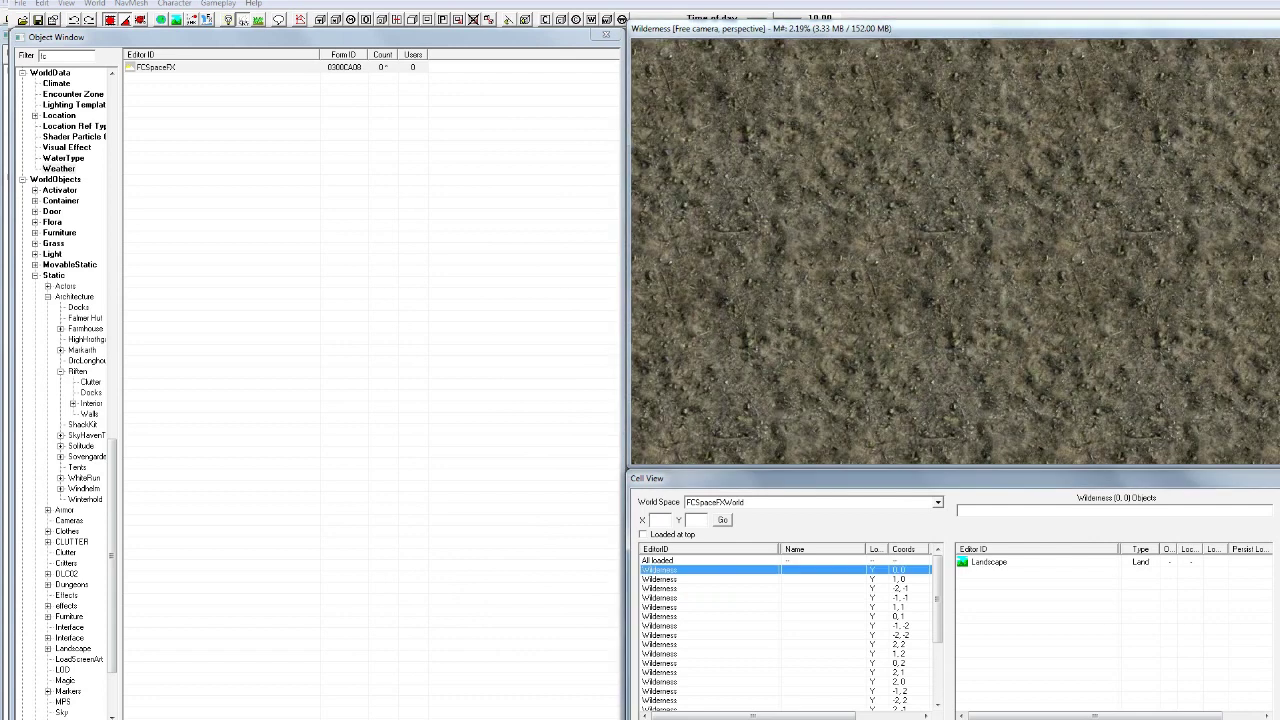
left_click_drag(938, 556, 938, 524)
left_click(740, 514)
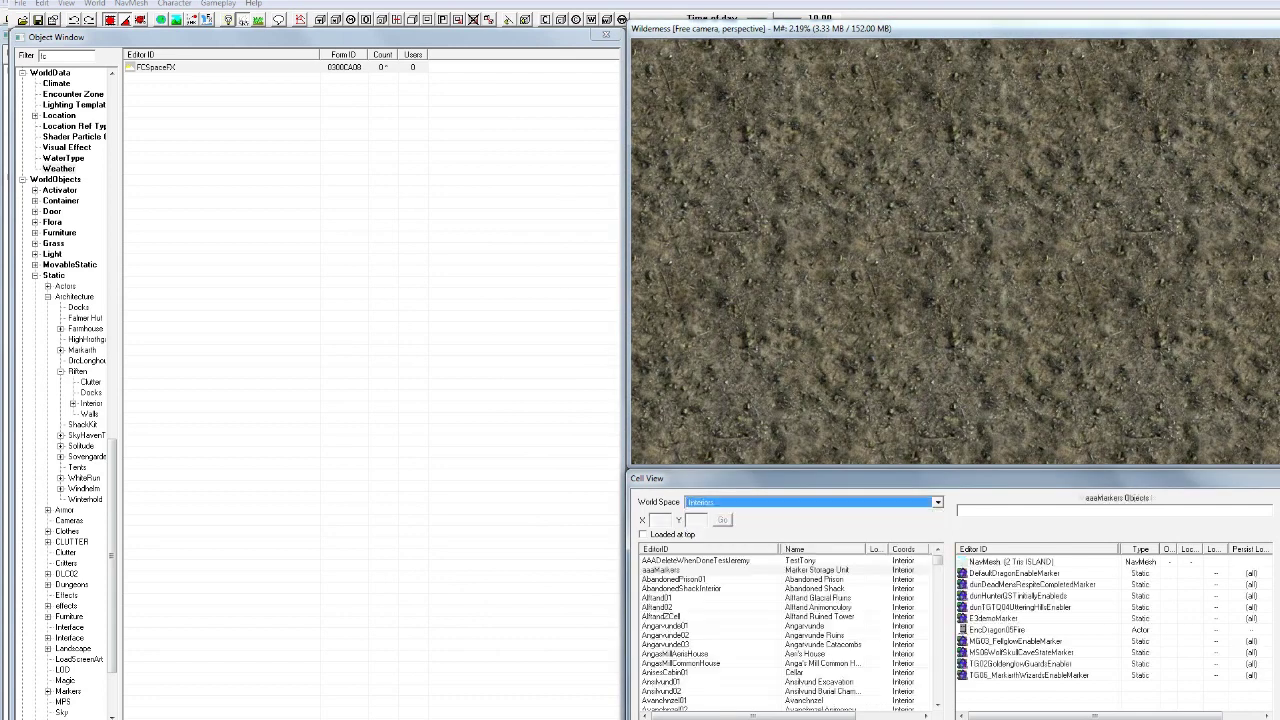
double_click(1018, 596)
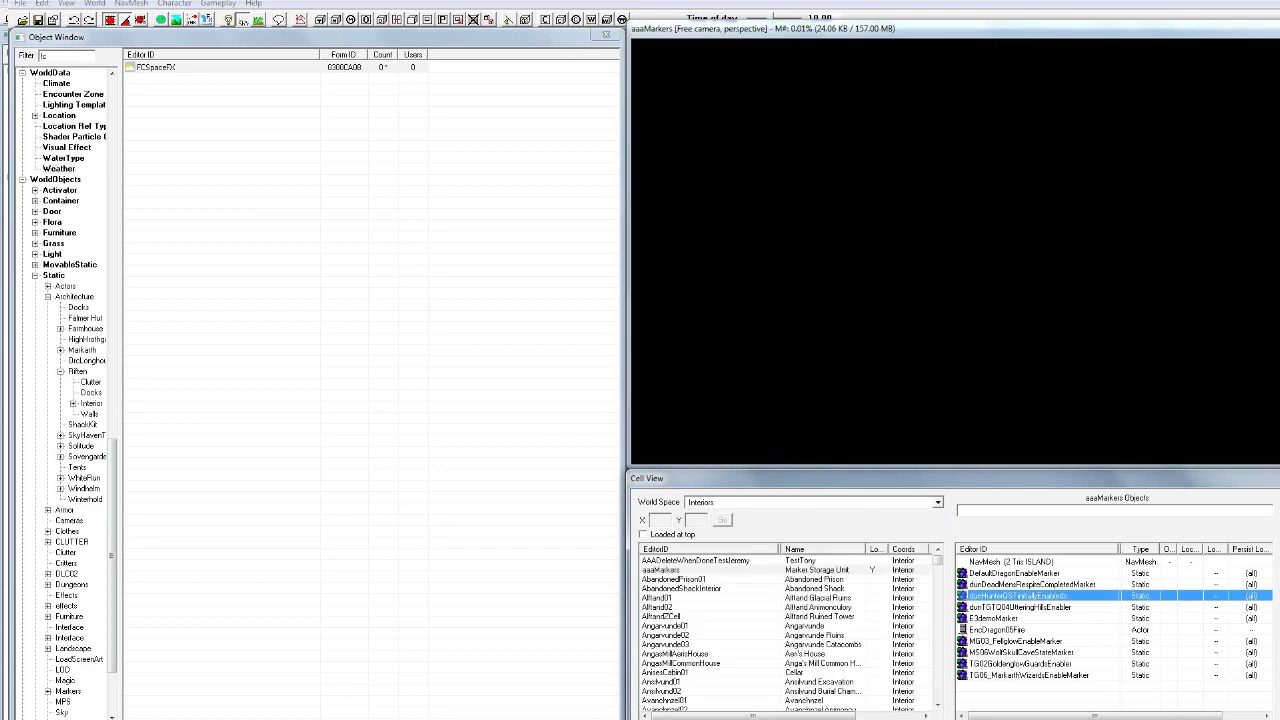
- Open the region editor and select the FCSpaceFXWorld worldspace
left_click(94, 4)
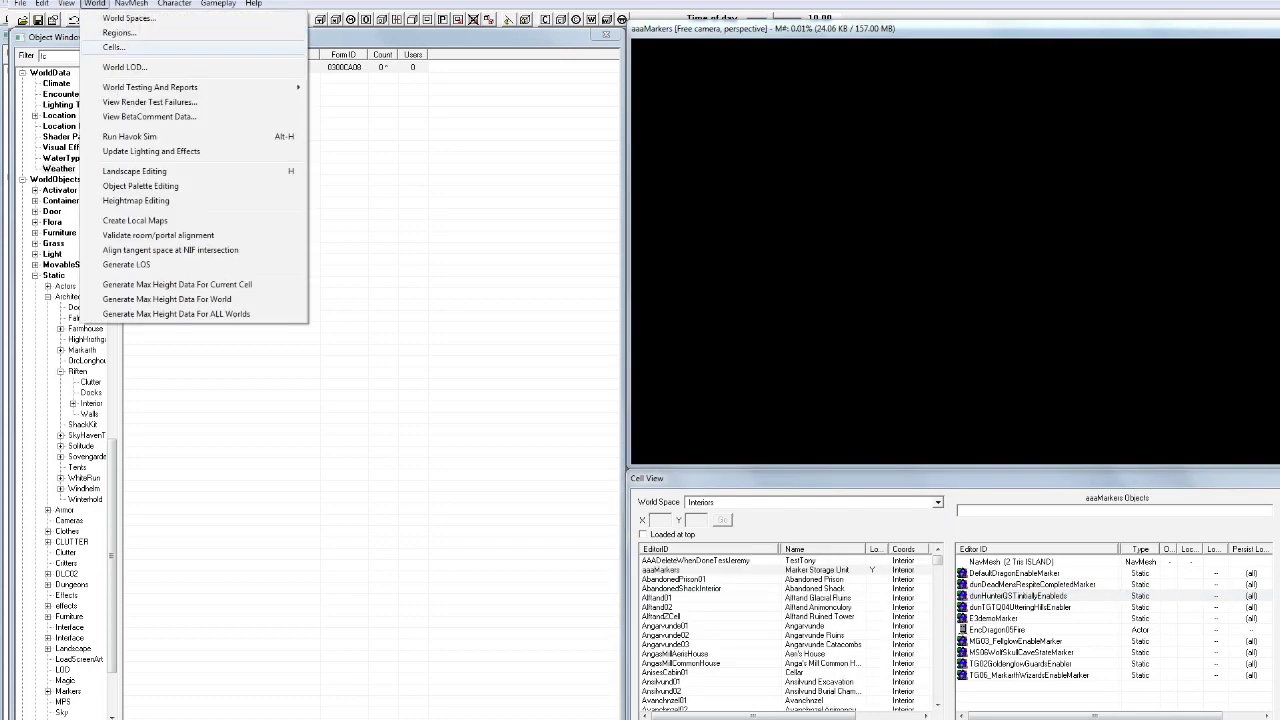
left_click(129, 18)
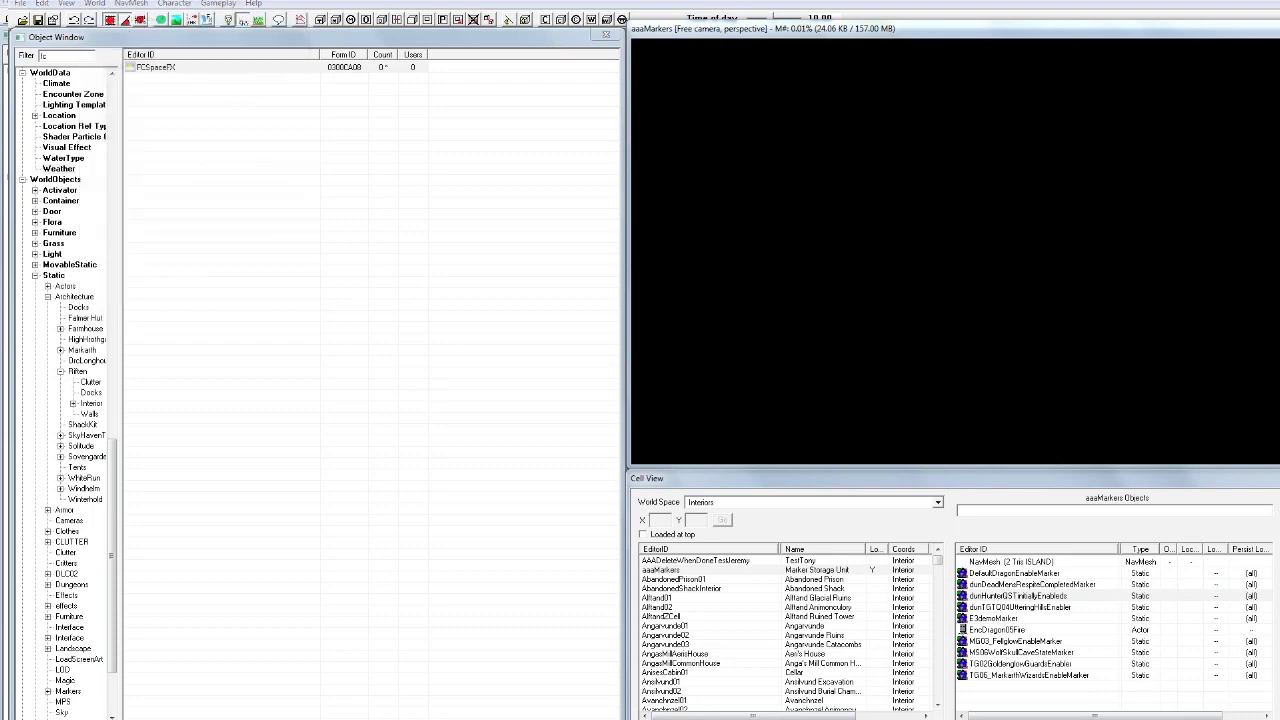
left_click(855, 81)
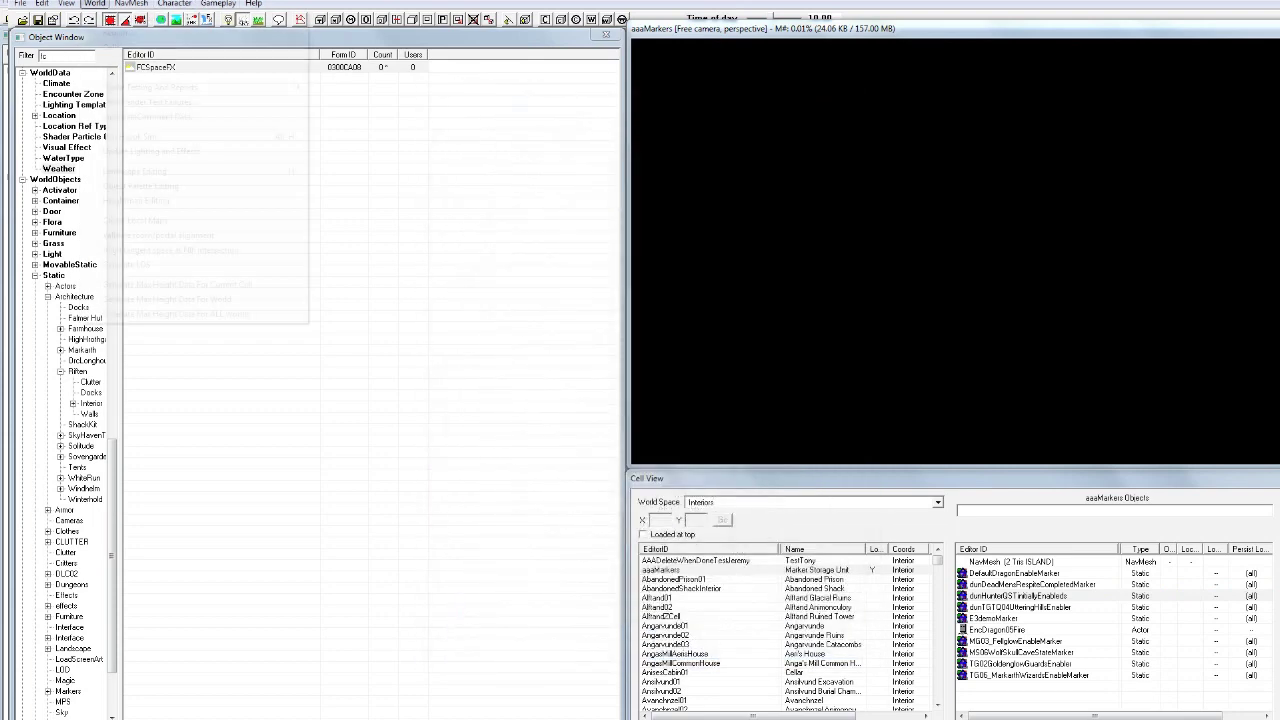
left_click(94, 4)
left_click(130, 37)
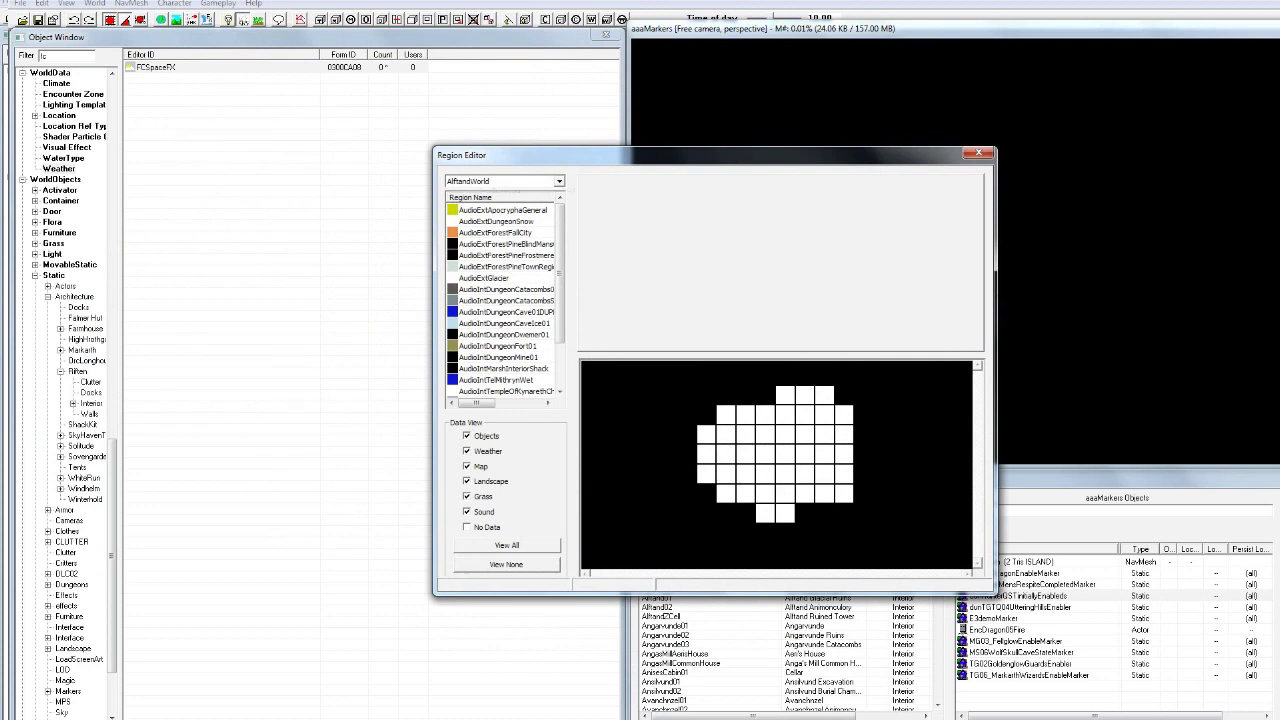
left_click(559, 181)
key("f")
left_click(500, 195)
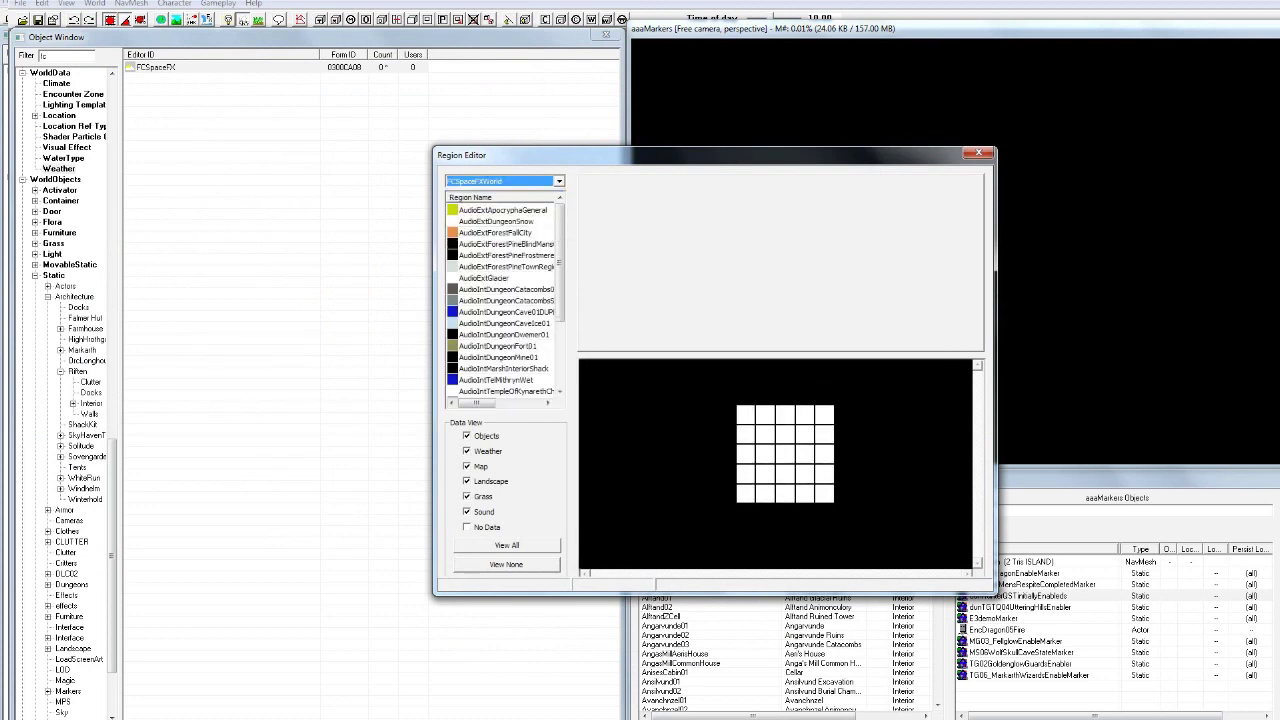
- Create a new region in FCSpaceFXWorld and name it FCSpaceFXRegion
scroll(505, 300, "down", 3)
left_click(480, 380)
right_click(511, 382)
left_click(537, 393)
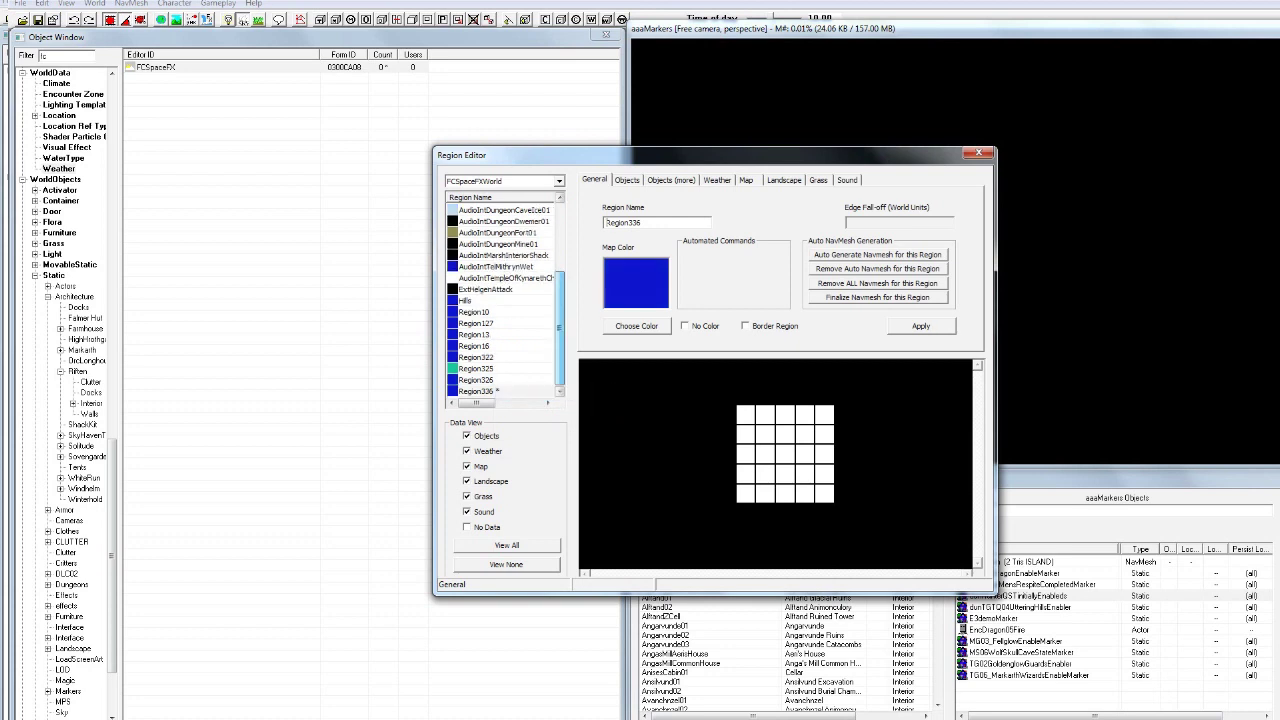
left_click_drag(606, 222, 643, 222)
type("FCS")
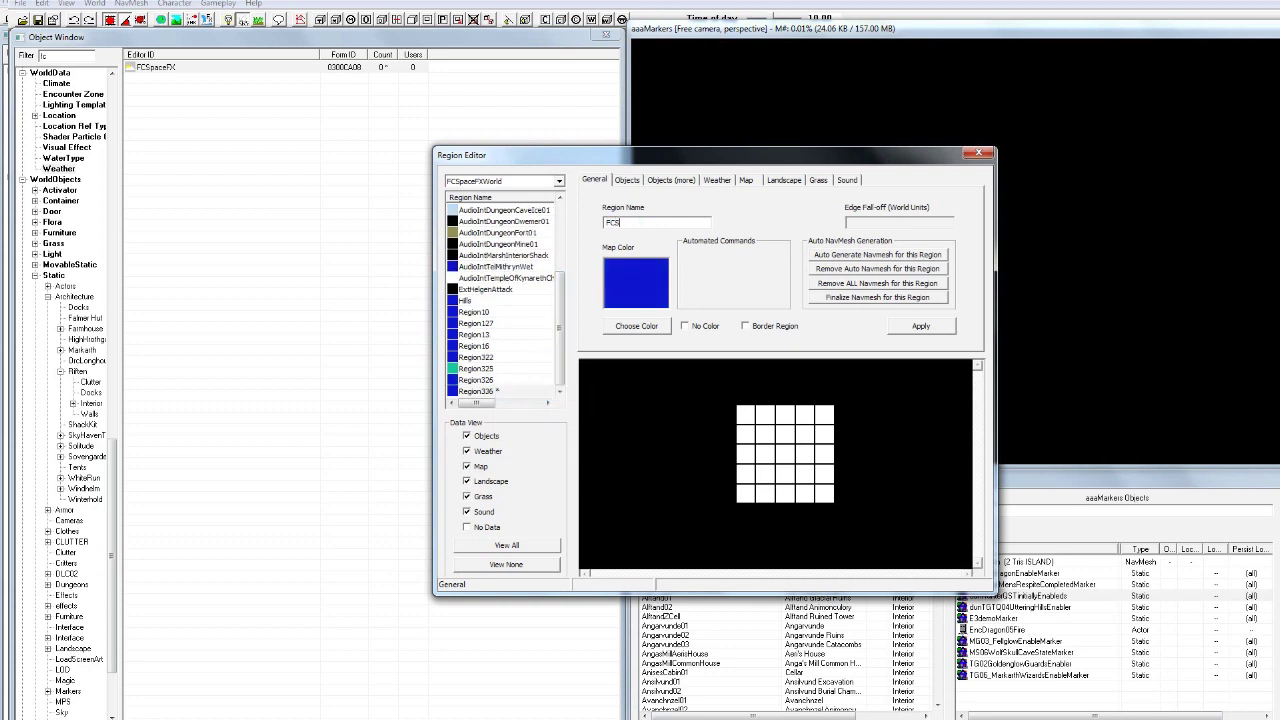
type("paceFXRegion")
left_click(480, 391)
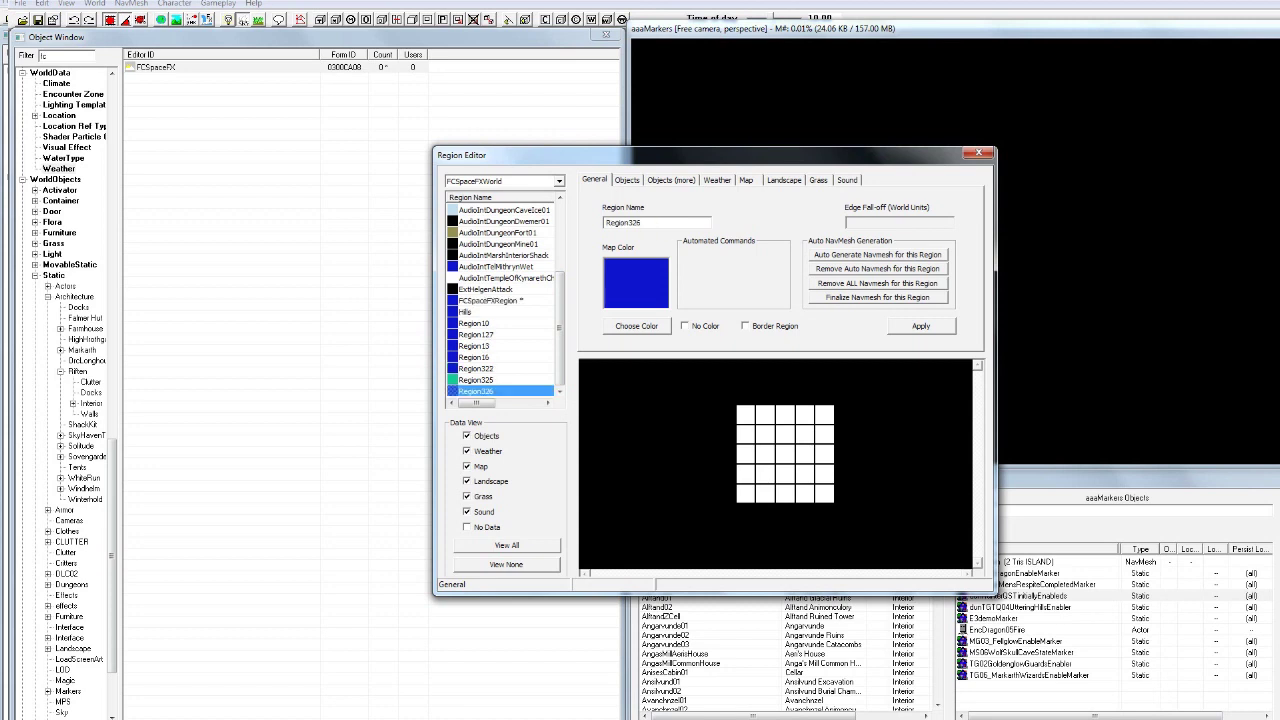
left_click(636, 326)
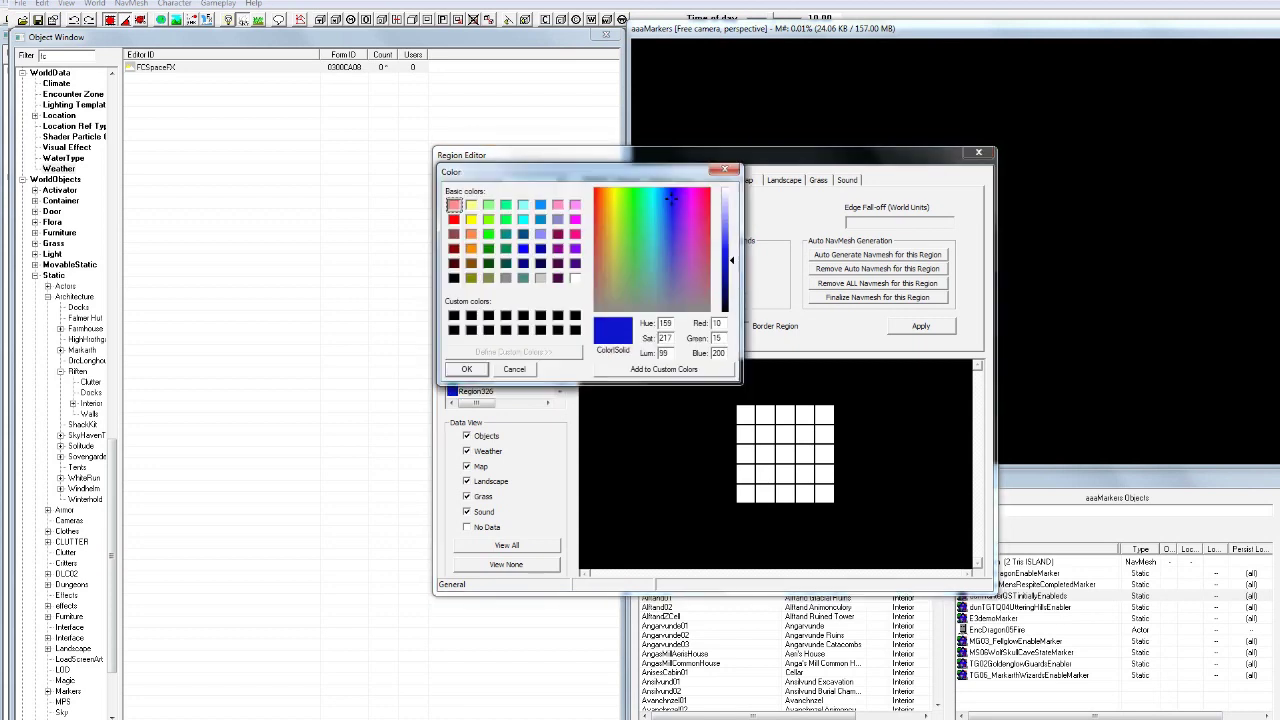
left_click_drag(672, 201, 644, 212)
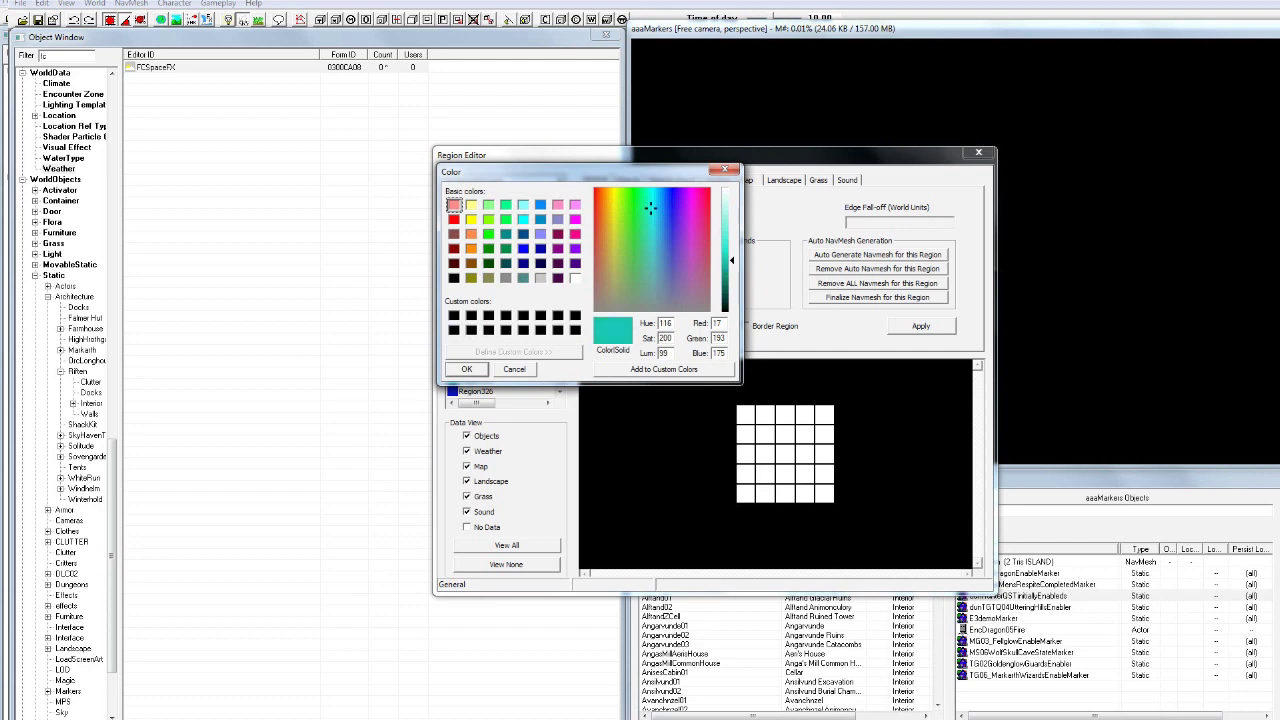
left_click(466, 369)
left_click(476, 380)
- Select FCSpaceFXRegion and set its map color to magenta
left_click(490, 300)
left_click(636, 326)
left_click(692, 222)
left_click(466, 369)
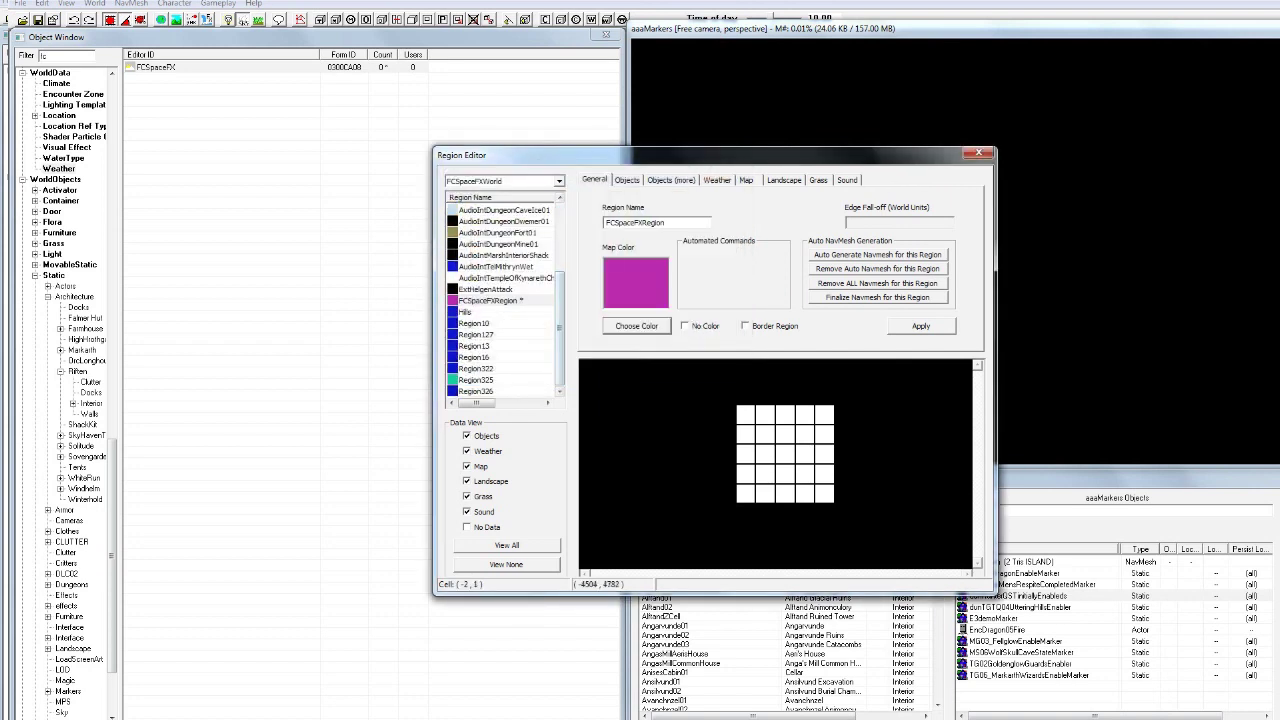
- Draw a four-point border for FCSpaceFXRegion around the upper-left two-by-two block of cells and apply it
right_click(737, 407)
right_click(737, 443)
right_click(776, 443)
right_click(776, 407)
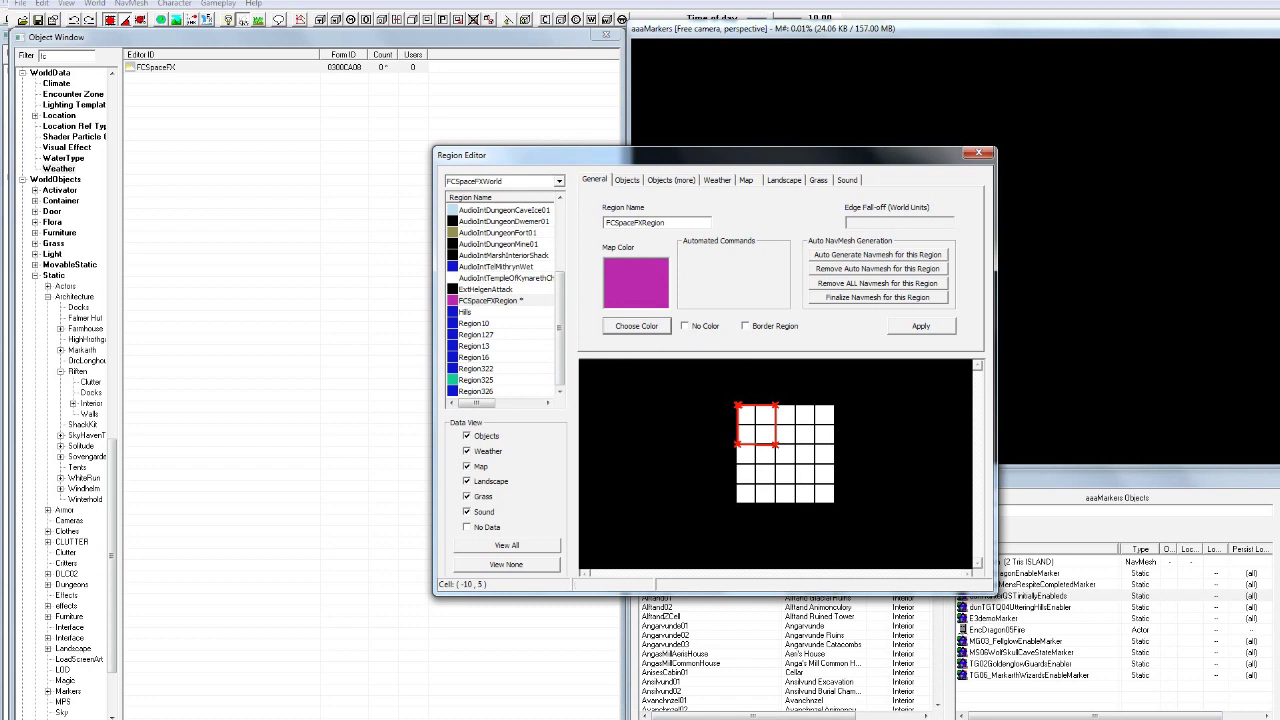
left_click(490, 300)
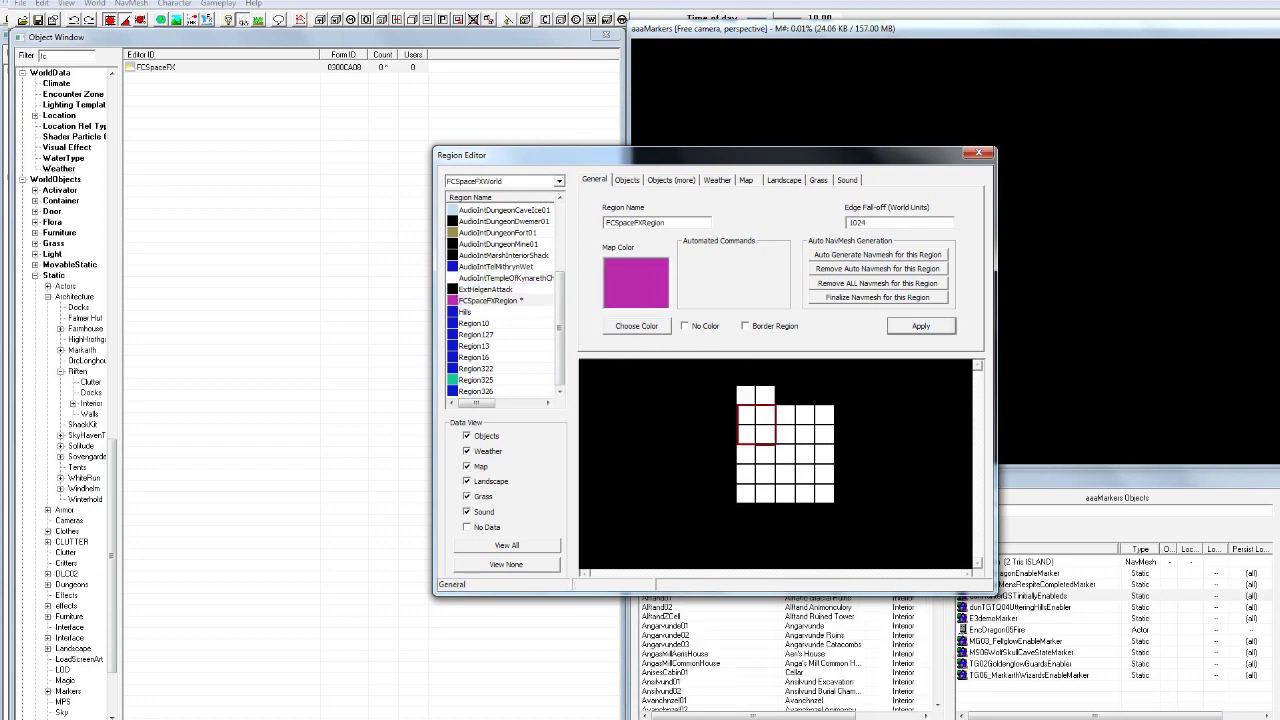
- Enable weather data for FCSpaceFXRegion and add the FCSpaceFX weather type to it
left_click(717, 179)
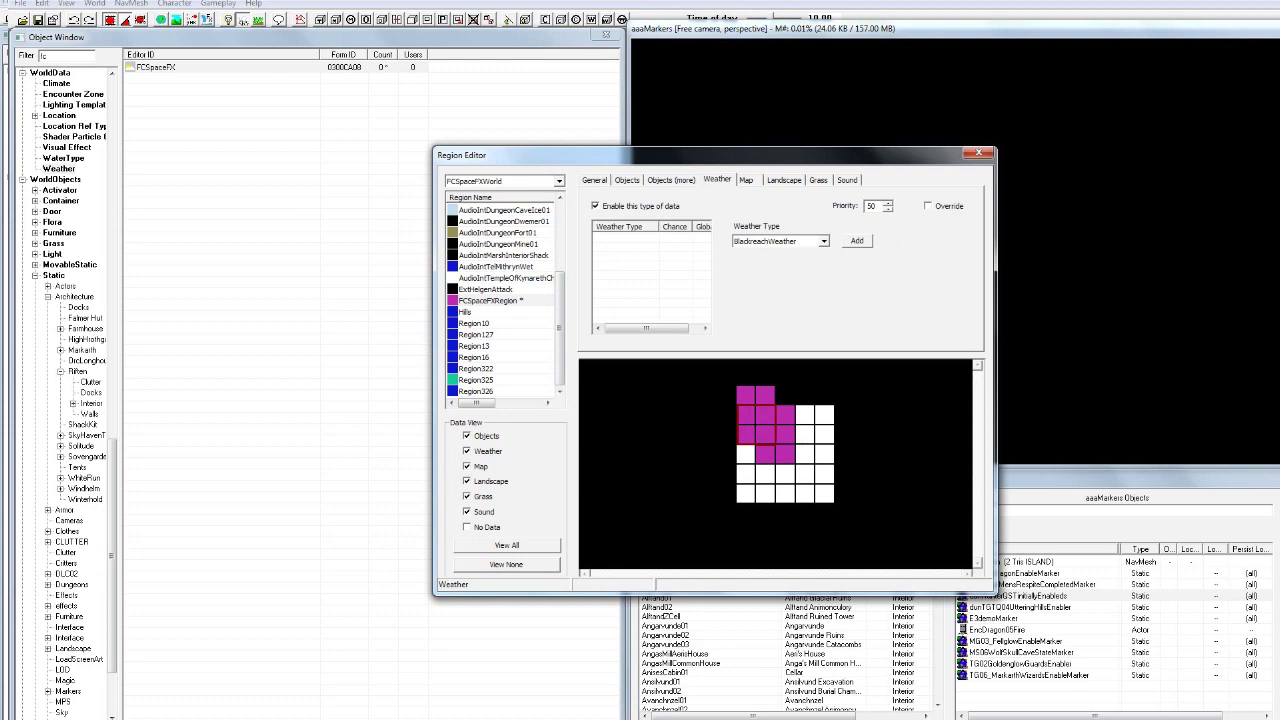
left_click(594, 180)
left_click(717, 179)
left_click(596, 206)
left_click(824, 241)
key("f")
left_click(768, 322)
left_click(857, 240)
- Set the FCSpaceFX weather chance to 100, check the entry on FCSpaceFXRegion, and close the region editor
left_click(537, 453)
left_click(668, 238)
type("10.0")
key("Return")
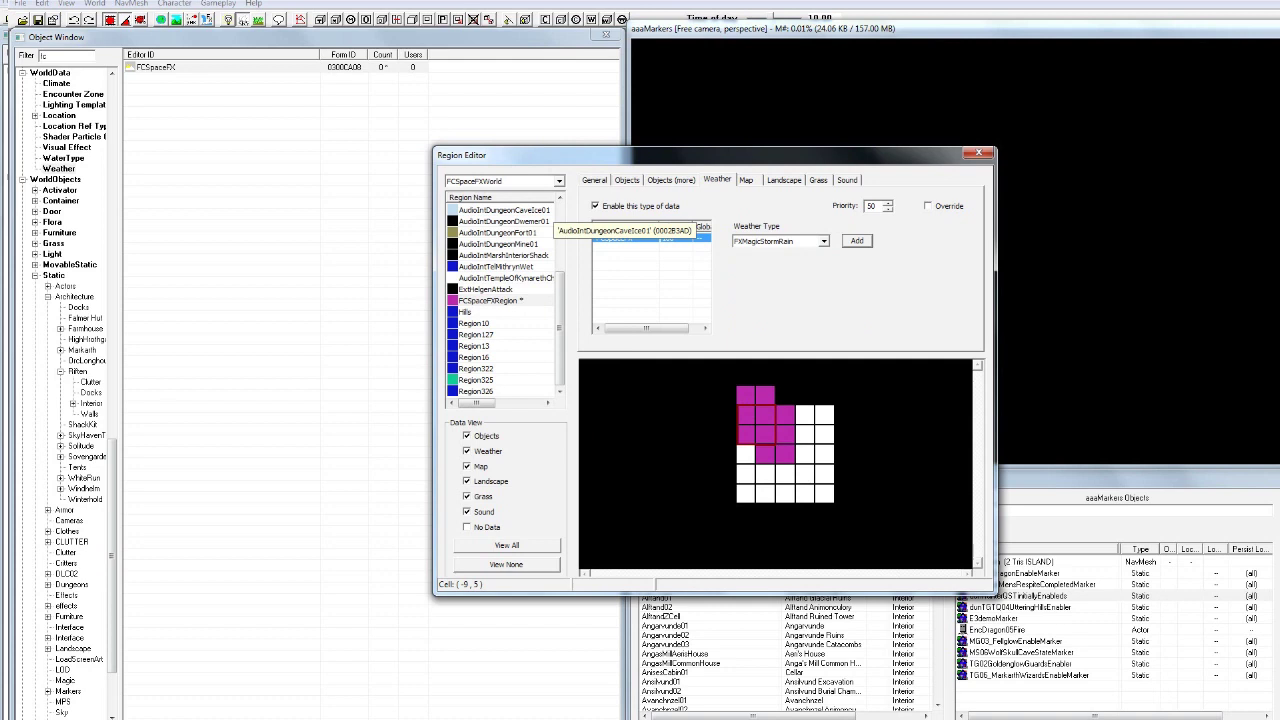
left_click(490, 300)
left_click(488, 289)
left_click(490, 300)
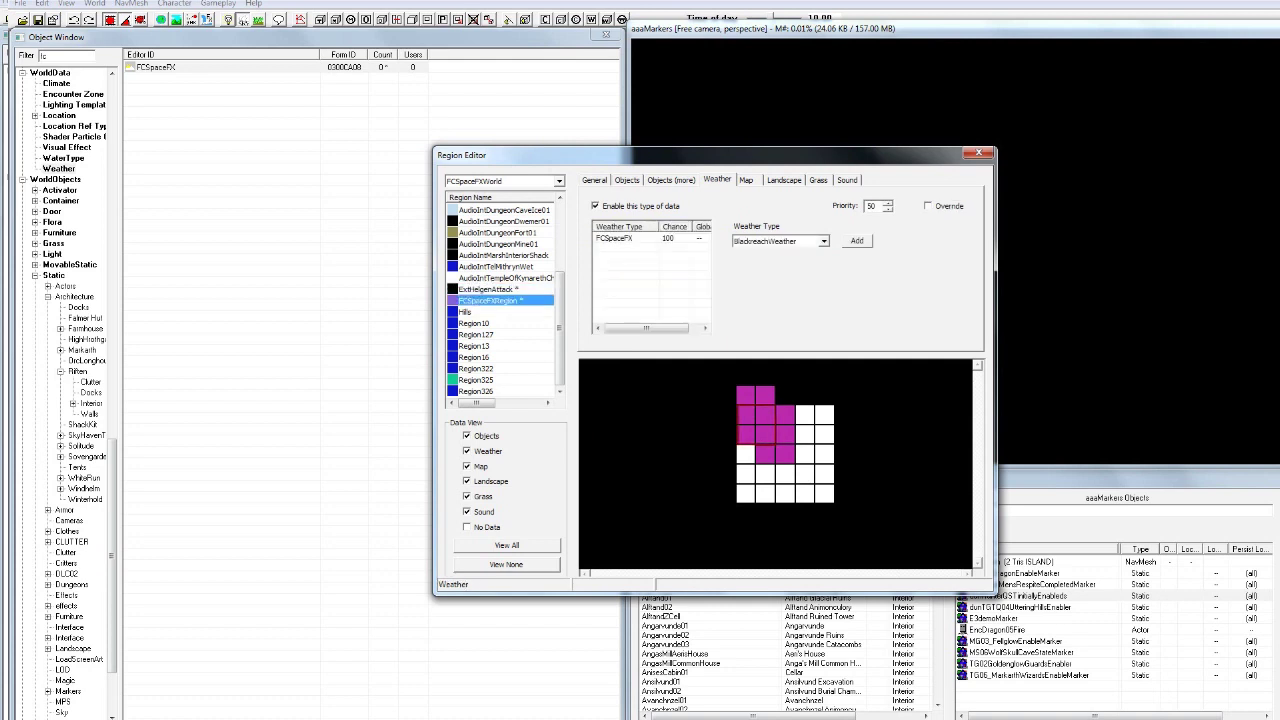
left_click(594, 180)
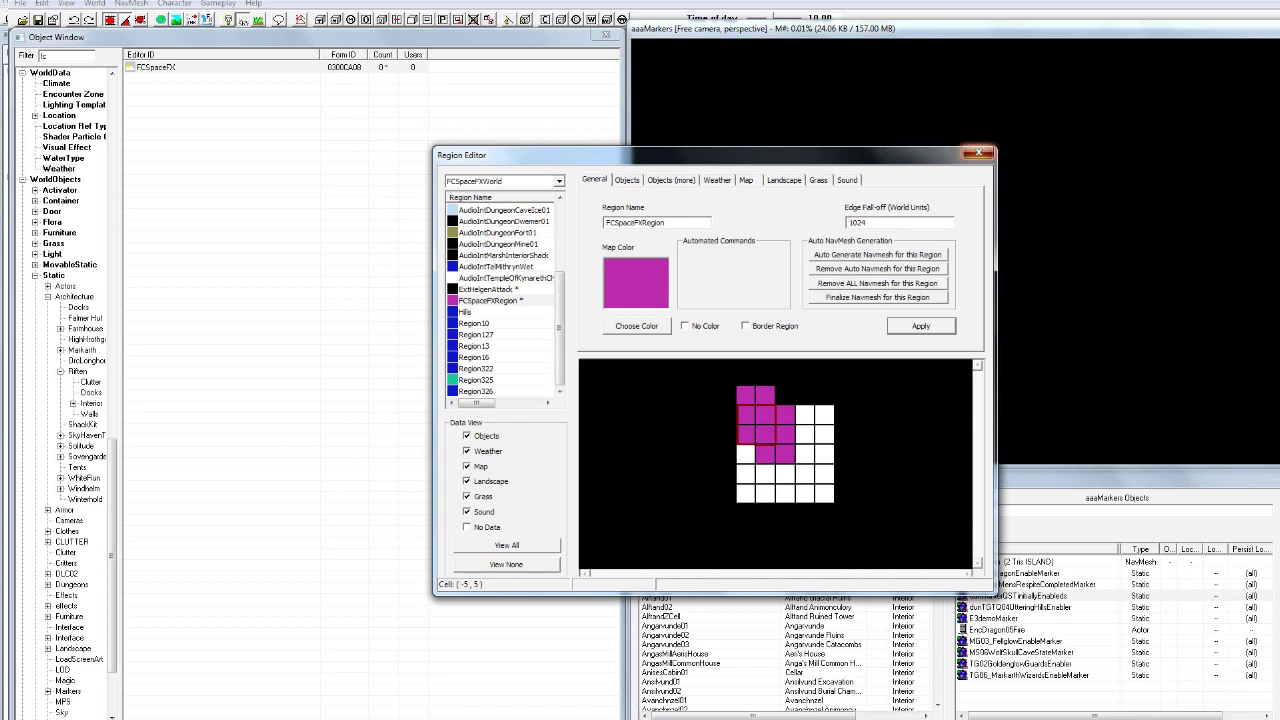
left_click(978, 153)
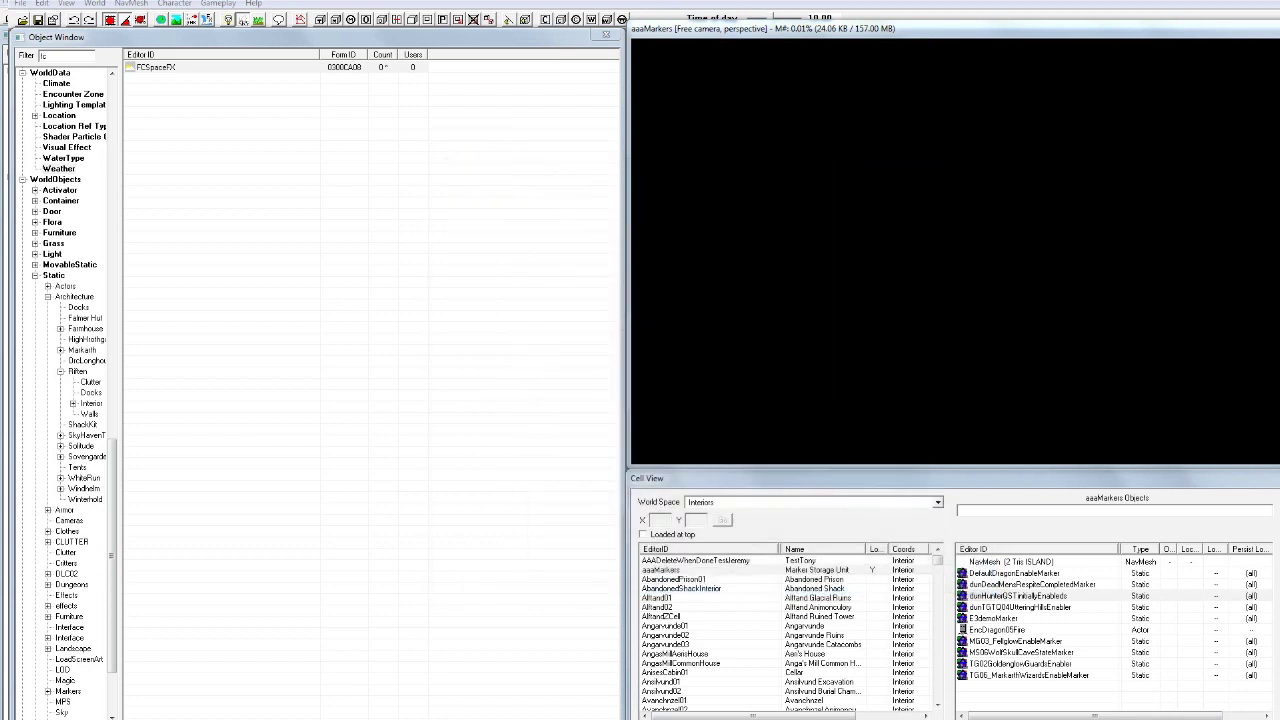
- Open the FCSpaceFX weather record to review its settings, and close it without changes
right_click(155, 67)
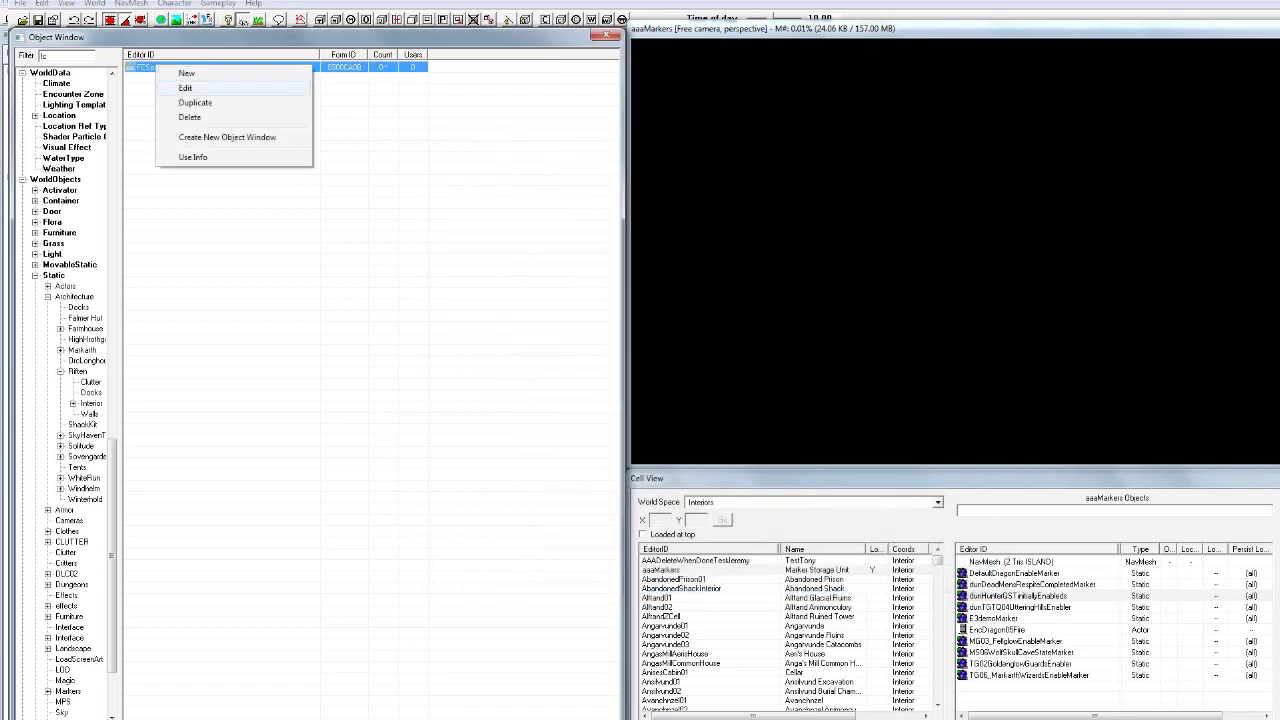
left_click(185, 88)
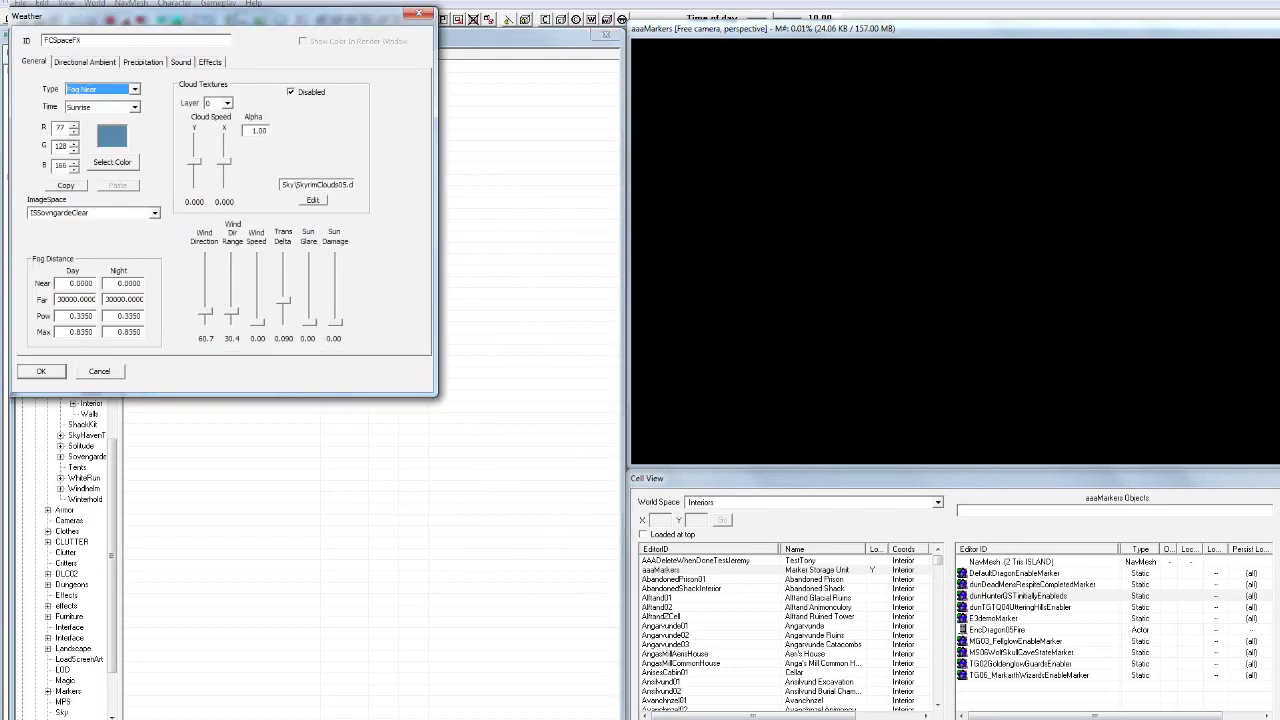
left_click(418, 13)
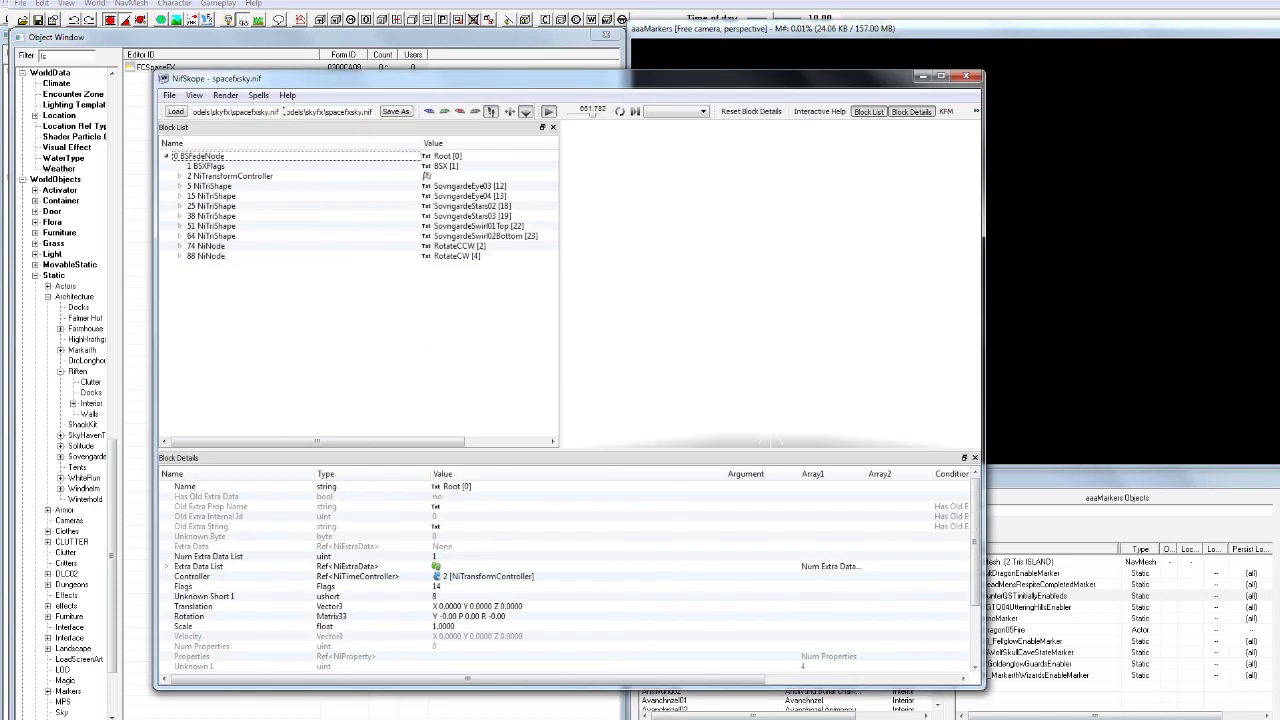
- Switch to Fallout 3 Archive Utility and locate sovngardesky.nif among the archive's sky meshes
left_click_drag(560, 78, 589, 60)
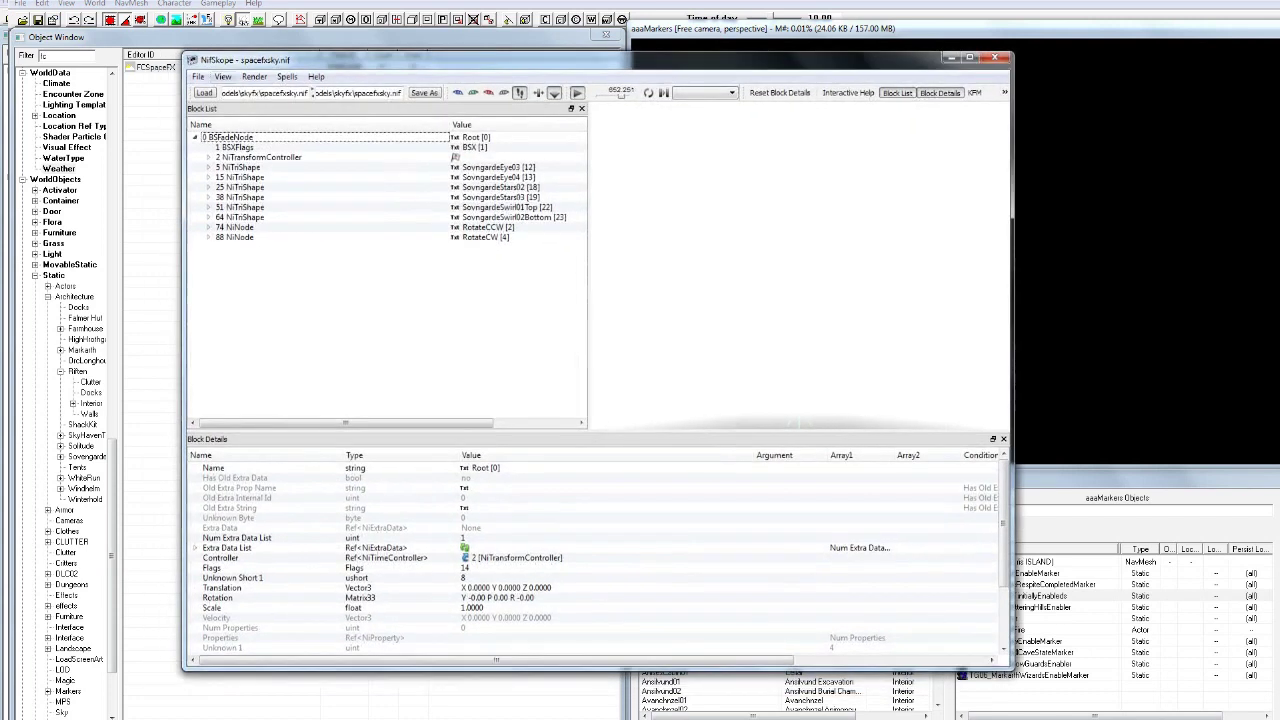
right_click(152, 719)
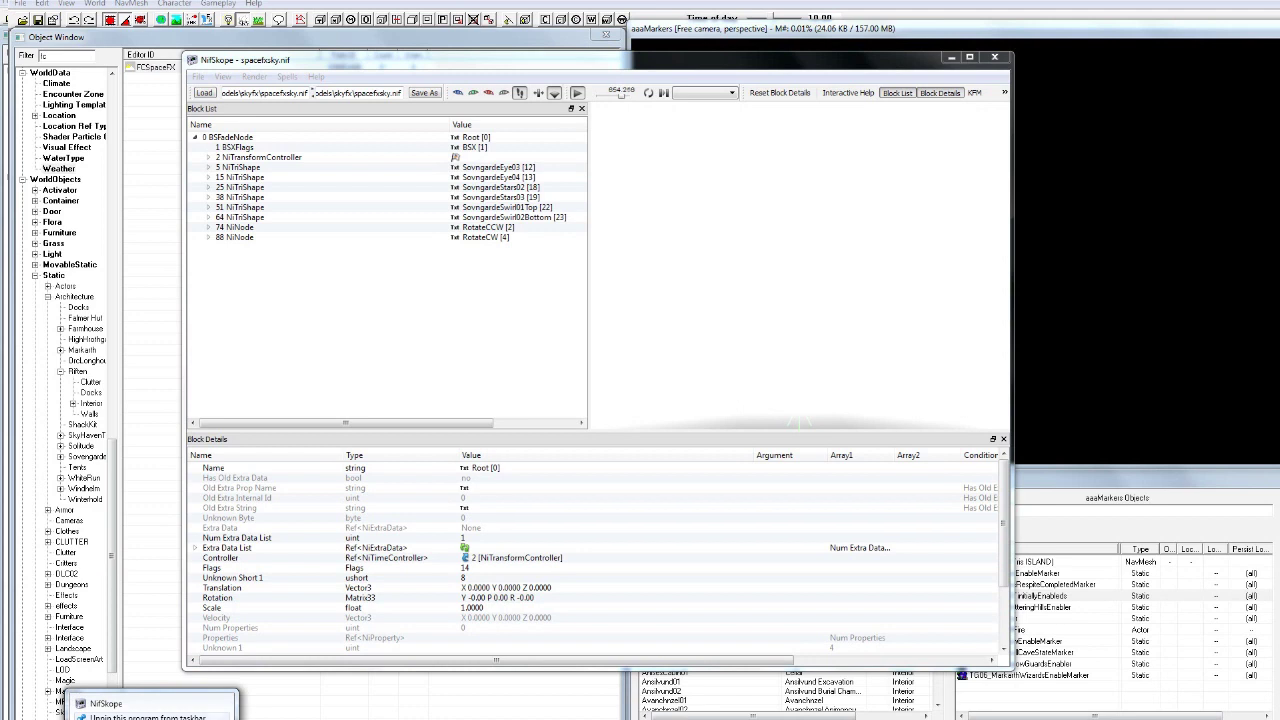
left_click(200, 719)
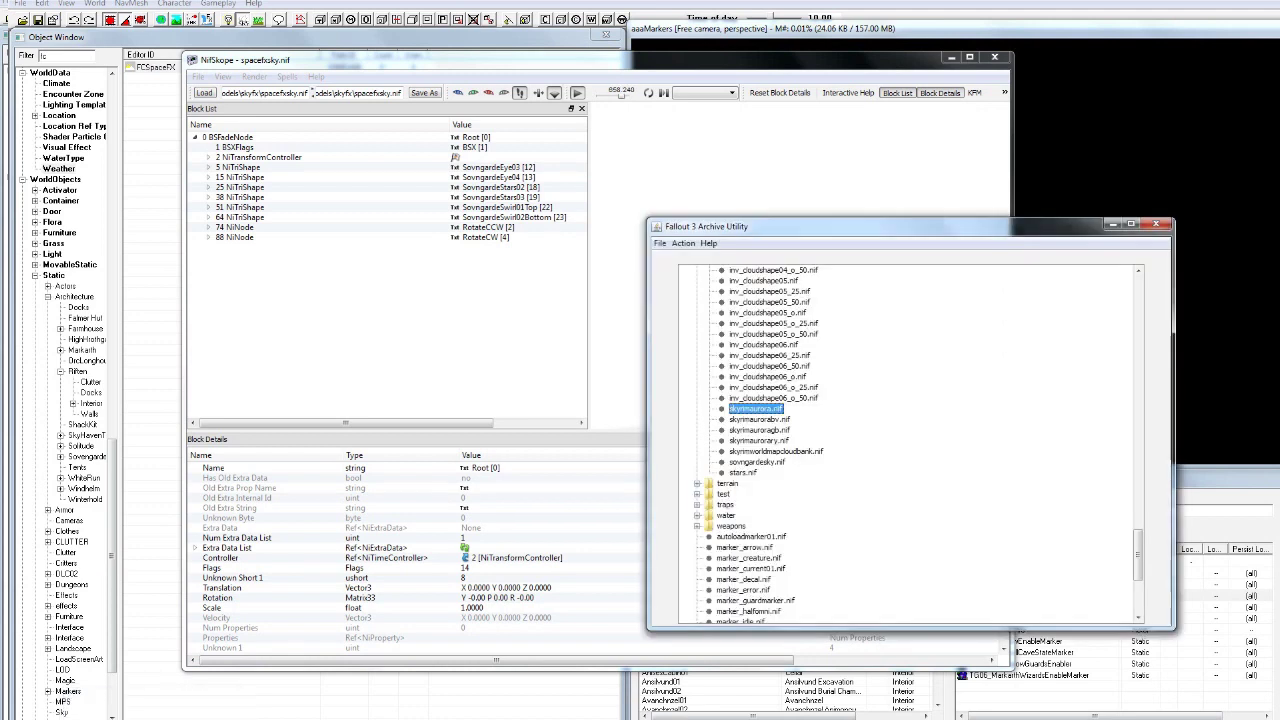
scroll(910, 445, "up", 2)
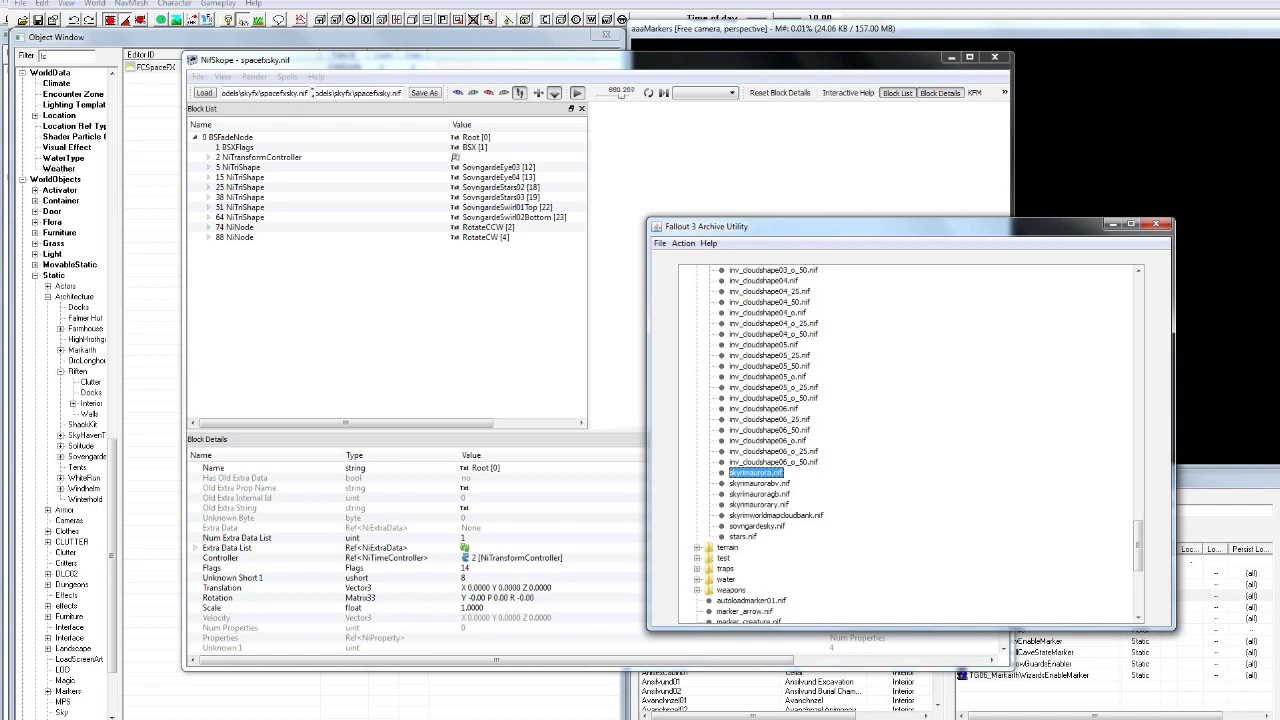
scroll(910, 445, "up", 10)
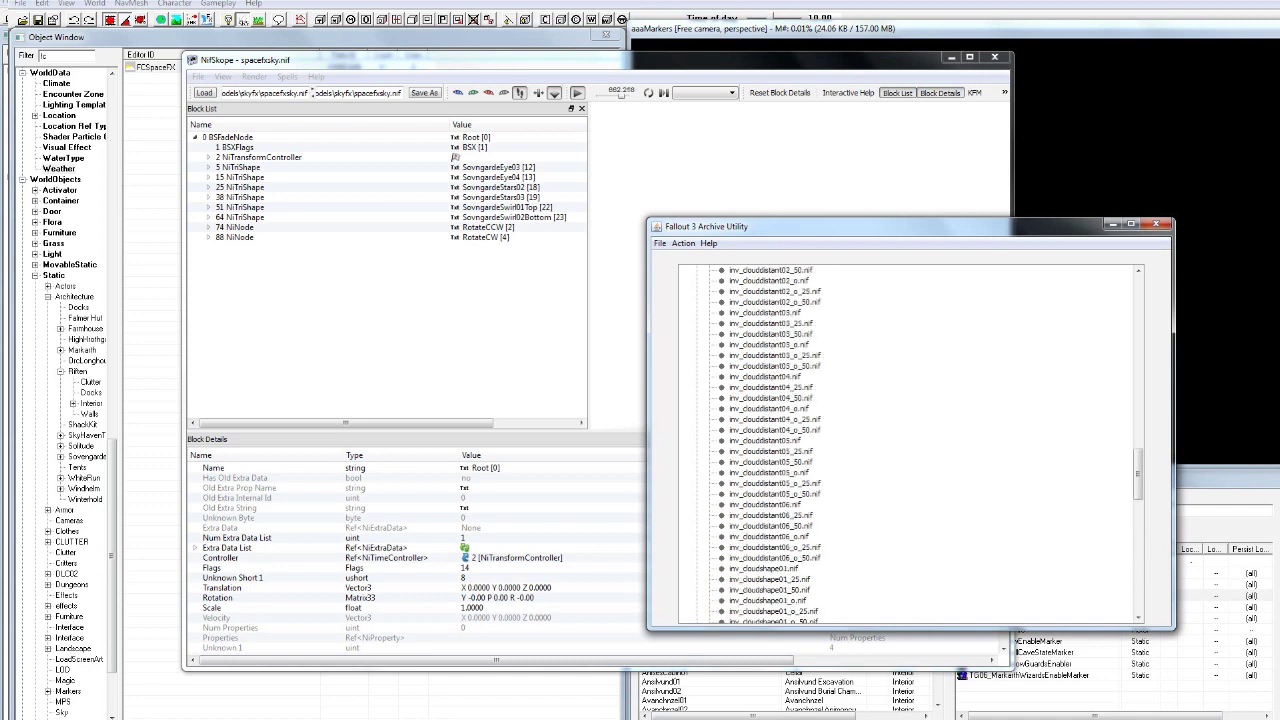
scroll(910, 445, "down", 10)
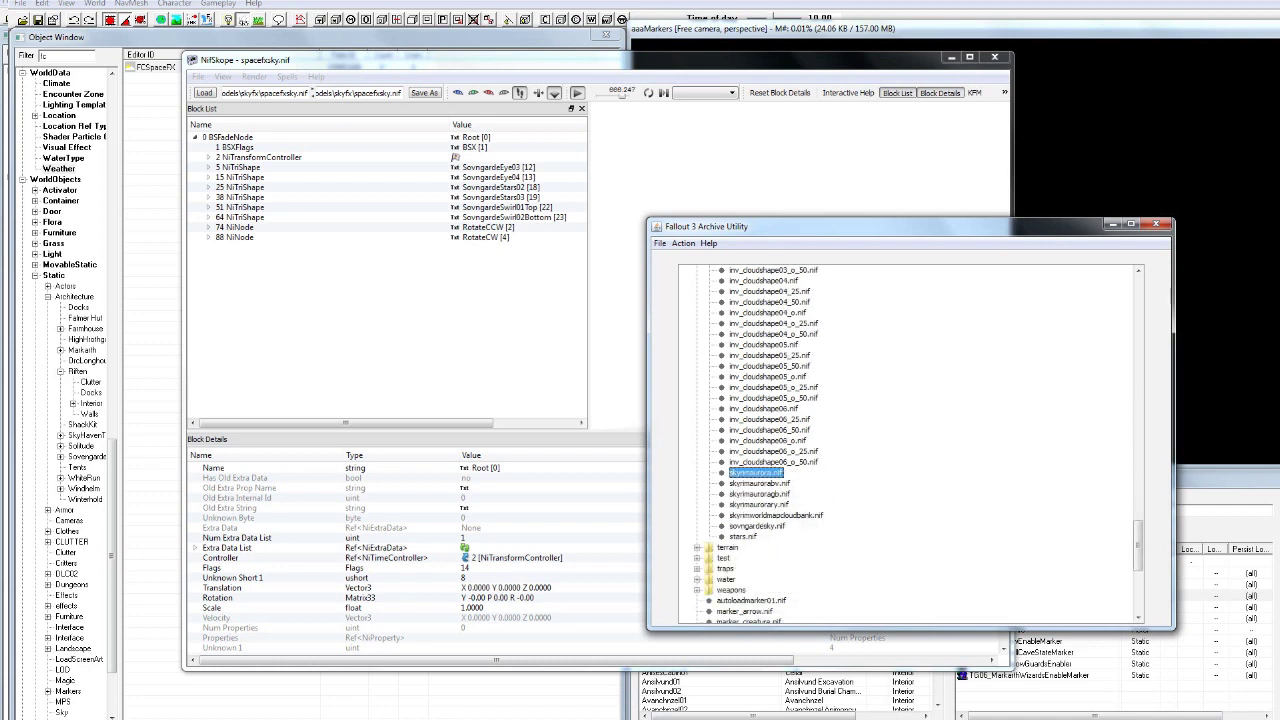
left_click(757, 526)
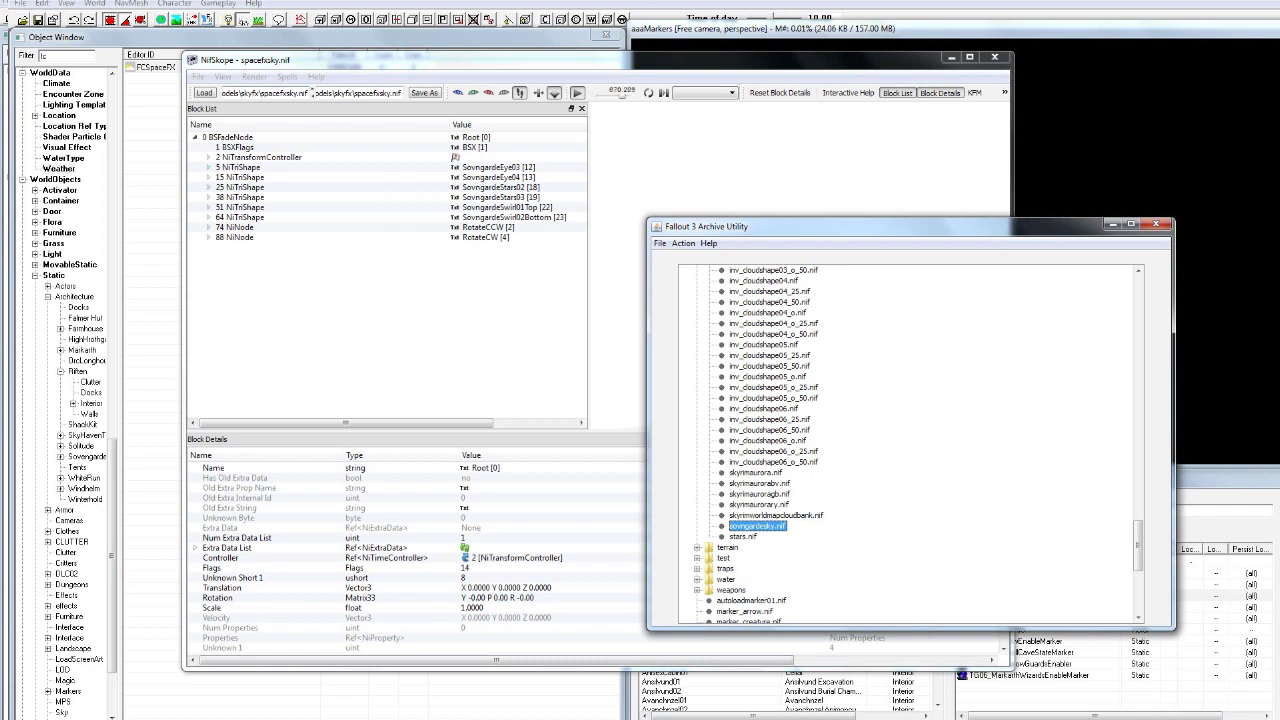
- Launch another NifSkope window and allow the unverified program to run
right_click(152, 719)
left_click(150, 706)
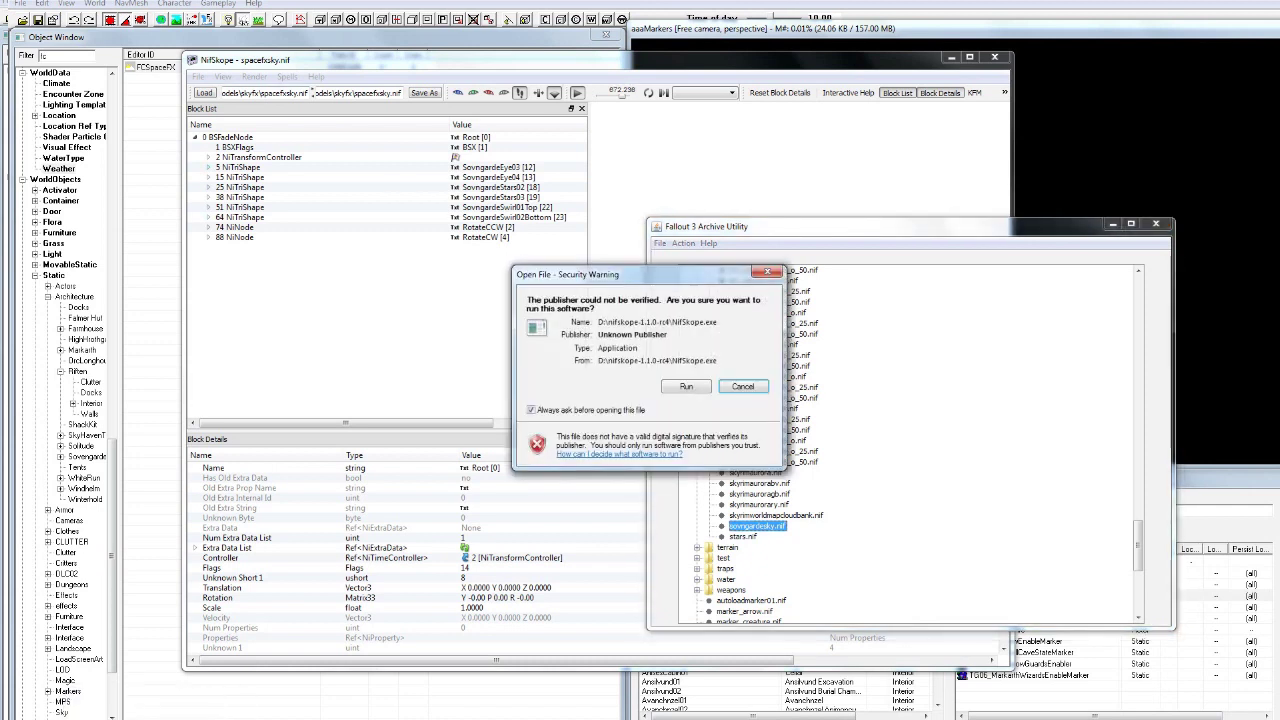
left_click(686, 386)
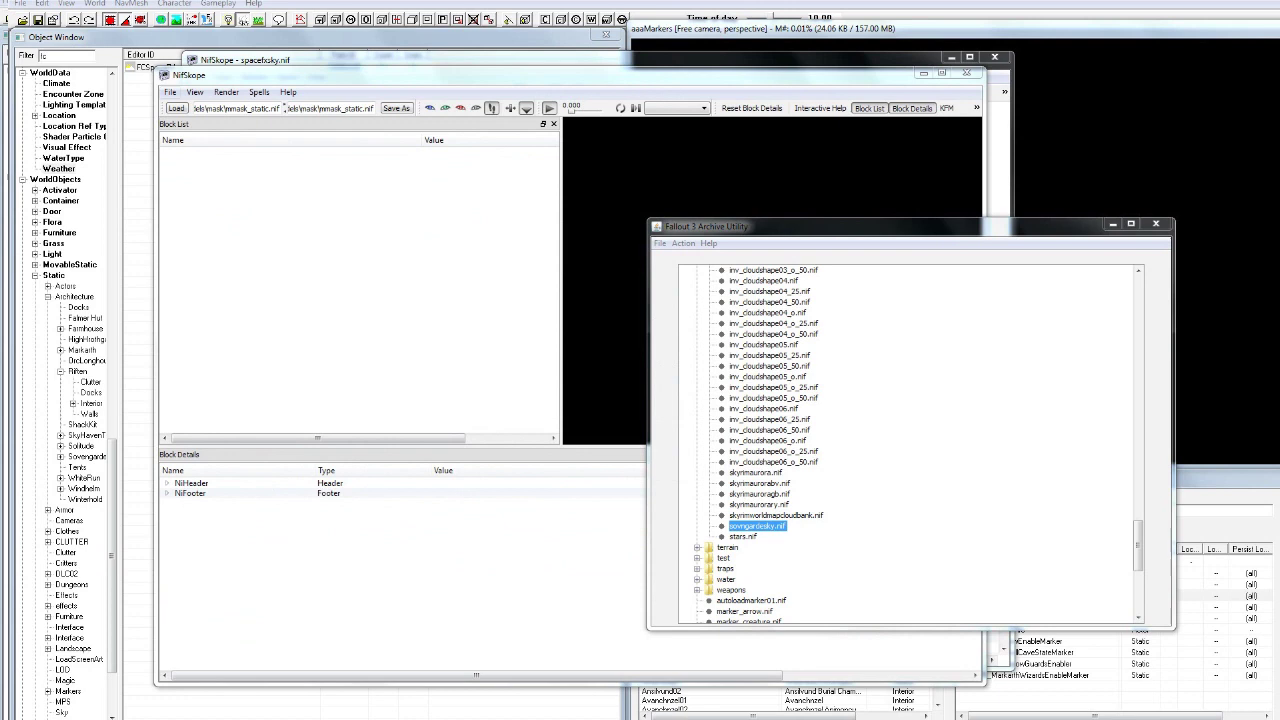
- Load sovngardesky.nif from the exoprt\meshes\sky folder into the empty NifSkope window
left_click(176, 108)
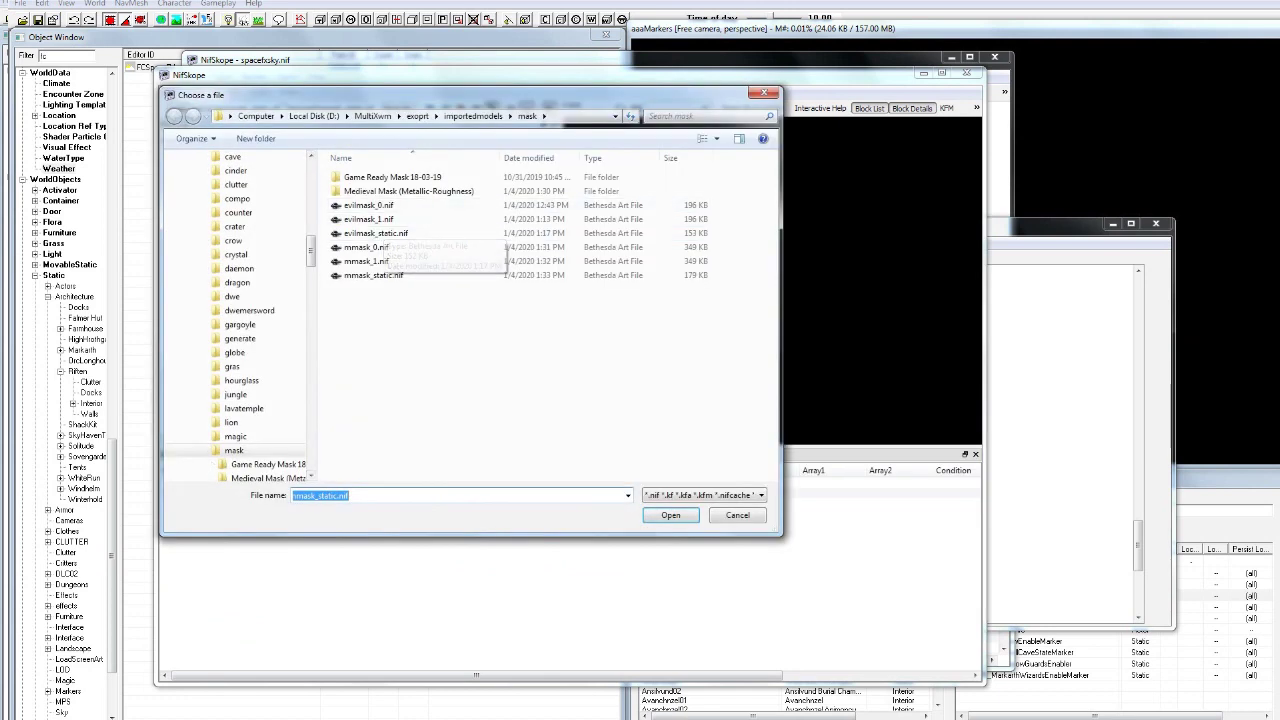
left_click(418, 116)
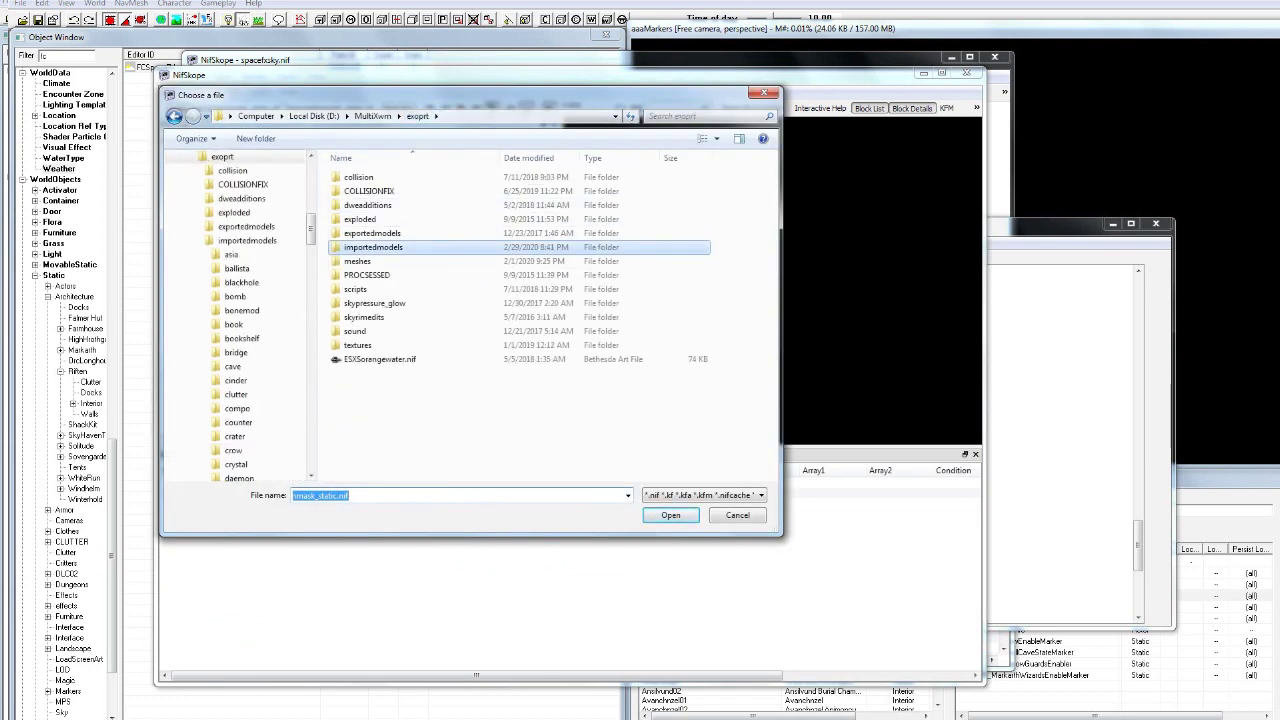
double_click(373, 247)
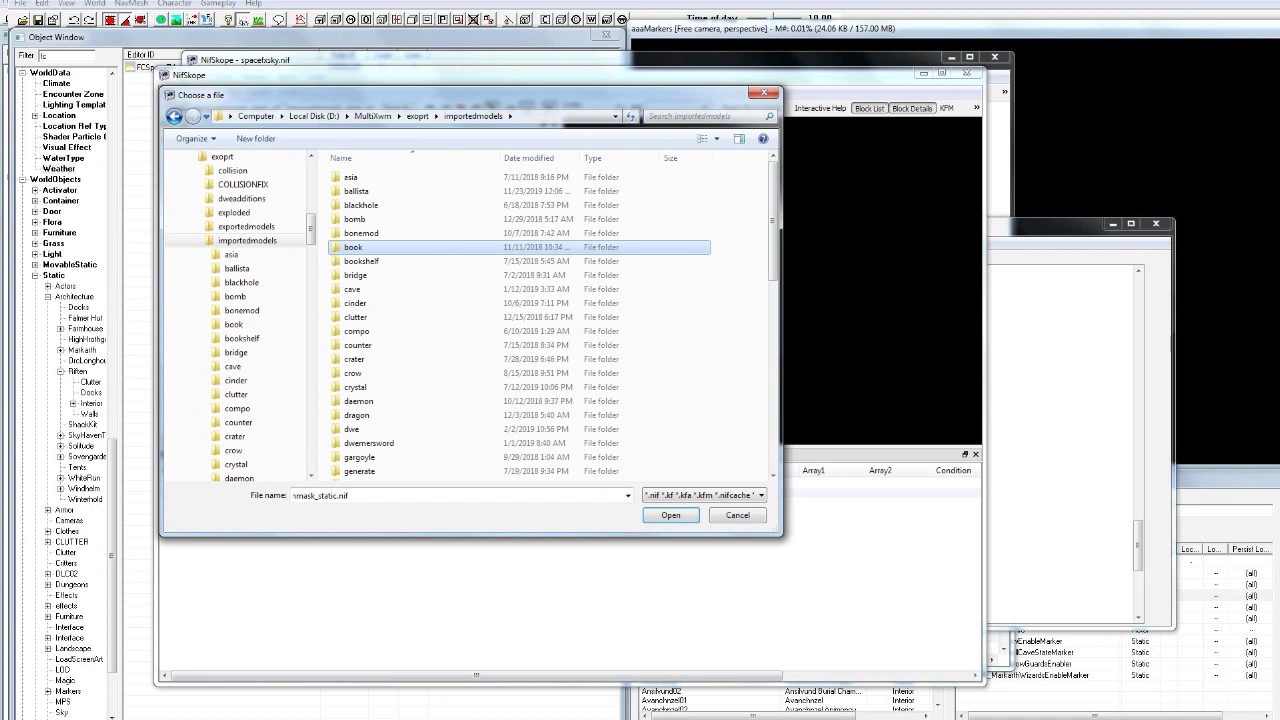
scroll(390, 247, "down", 1)
scroll(460, 291, "down", 3)
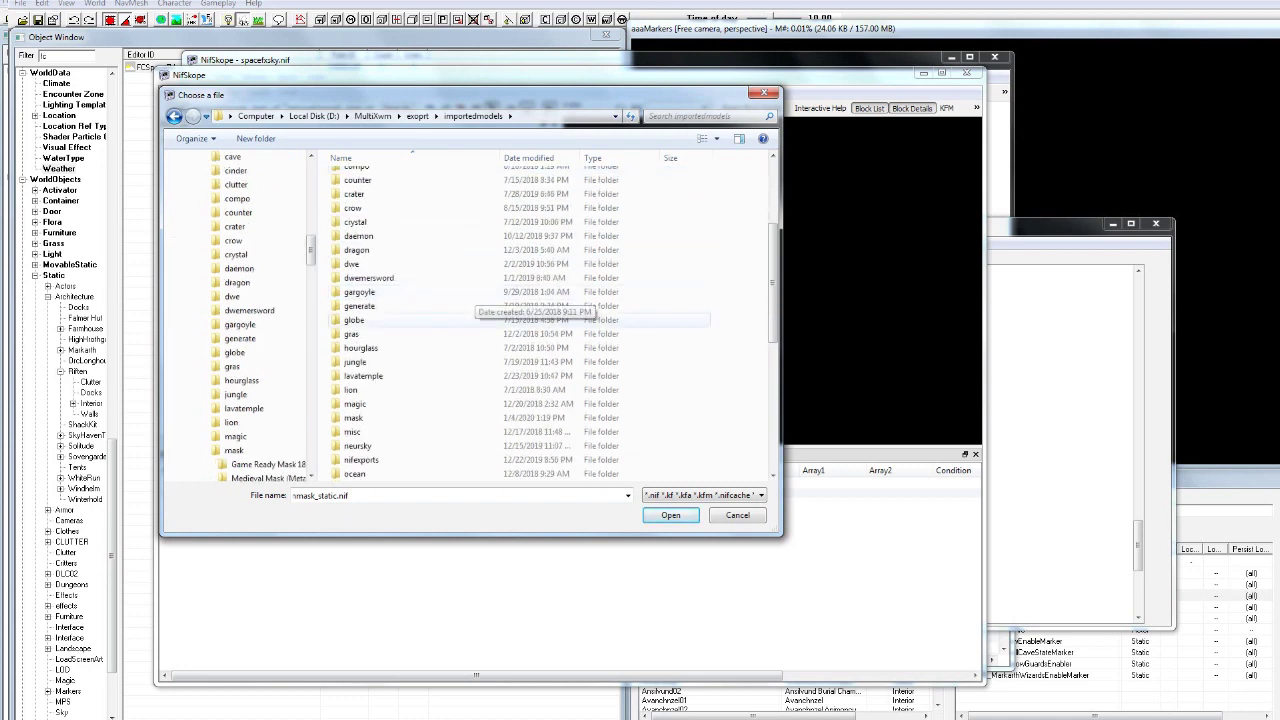
scroll(460, 291, "down", 3)
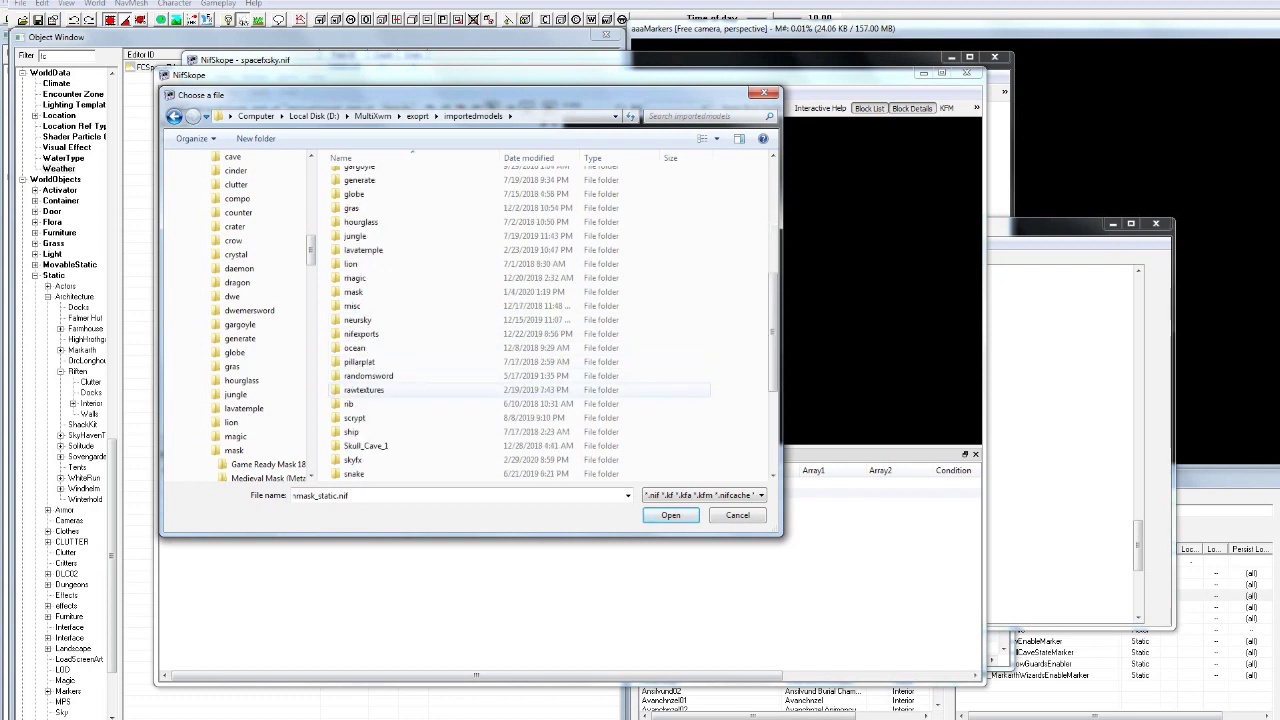
scroll(460, 390, "up", 3)
left_click(417, 116)
double_click(370, 261)
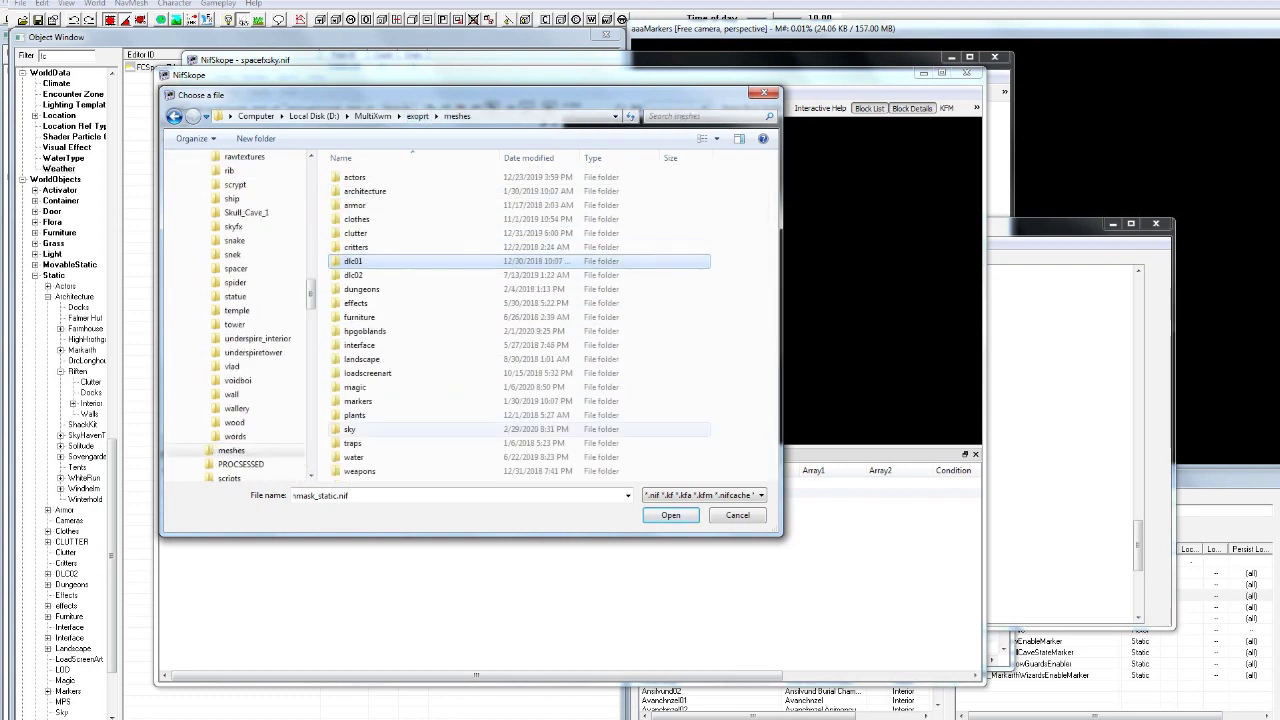
double_click(350, 429)
double_click(370, 372)
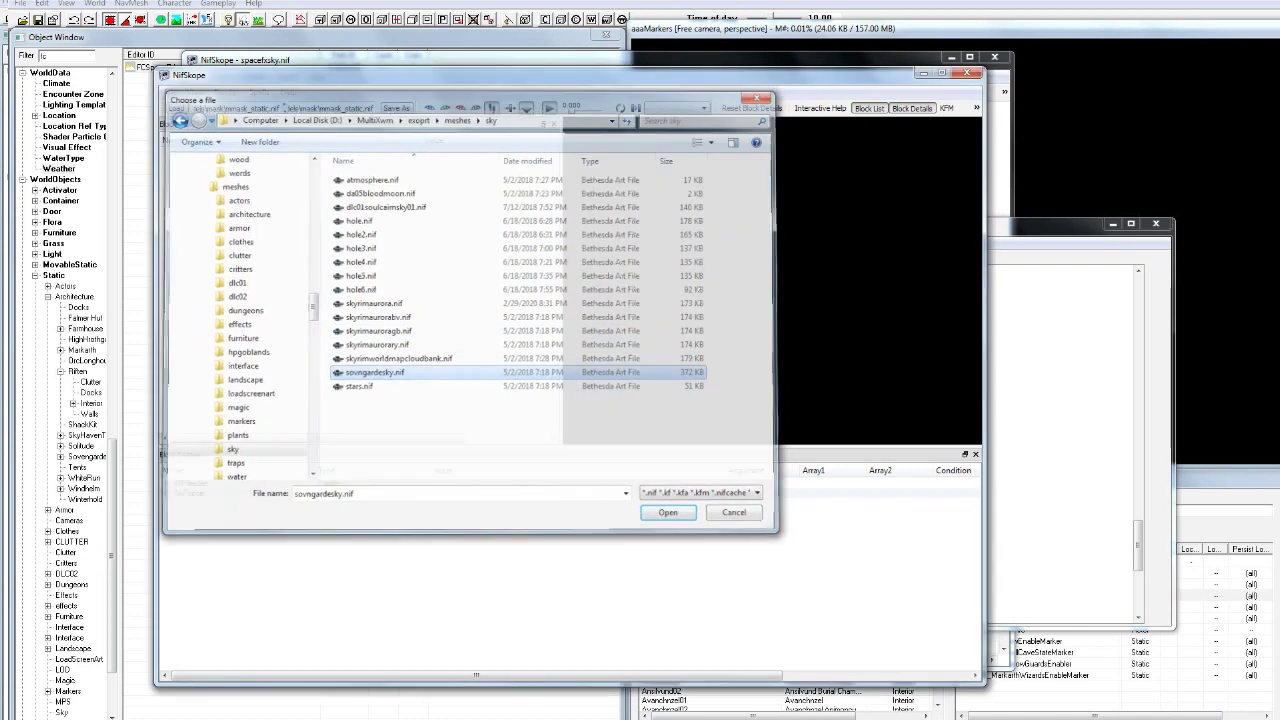
- Examine the Sovngarde sky dome from several angles and distances, and check the sub-blocks of the SovngardeStars01 shape
left_click_drag(772, 260, 785, 290)
left_click(785, 295)
scroll(785, 295, "down", 3)
scroll(783, 260, "up", 5)
scroll(783, 260, "up", 4)
left_click(783, 260)
scroll(785, 310, "down", 5)
left_click(785, 290)
middle_click_drag(785, 290, 695, 300)
scroll(695, 300, "up", 6)
scroll(695, 300, "down", 5)
scroll(695, 300, "down", 4)
double_click(193, 322)
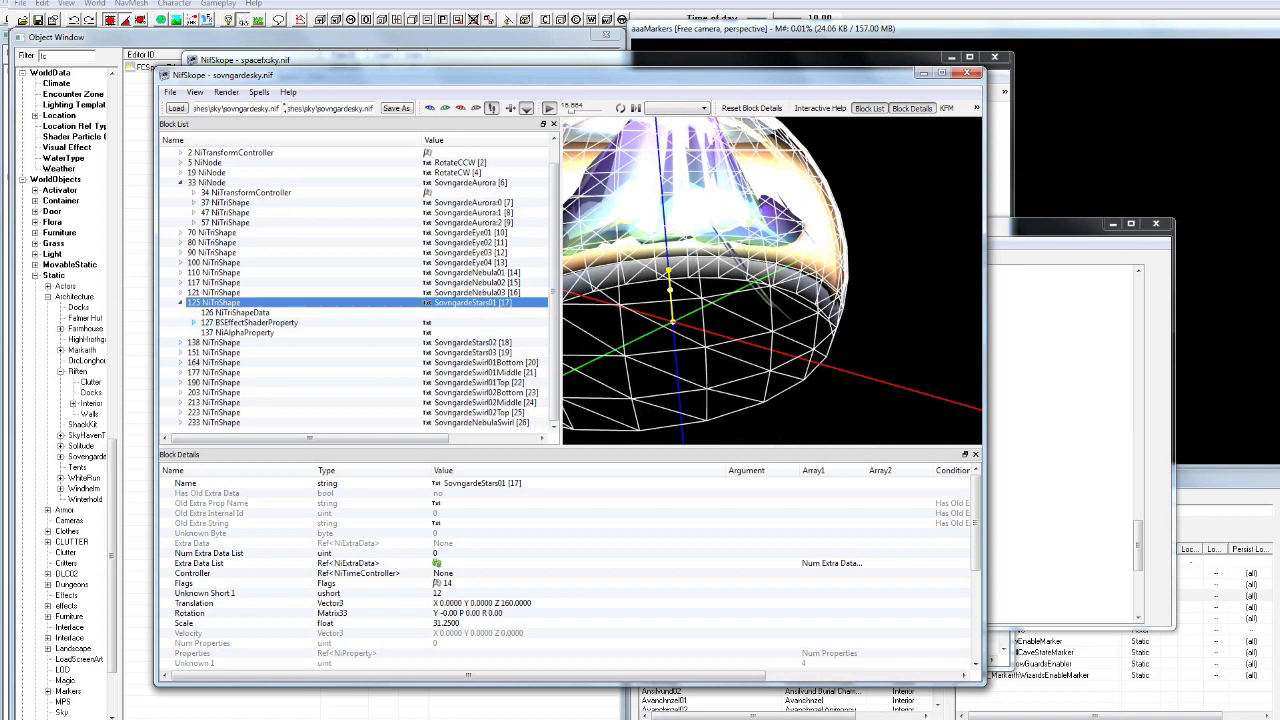
double_click(196, 303)
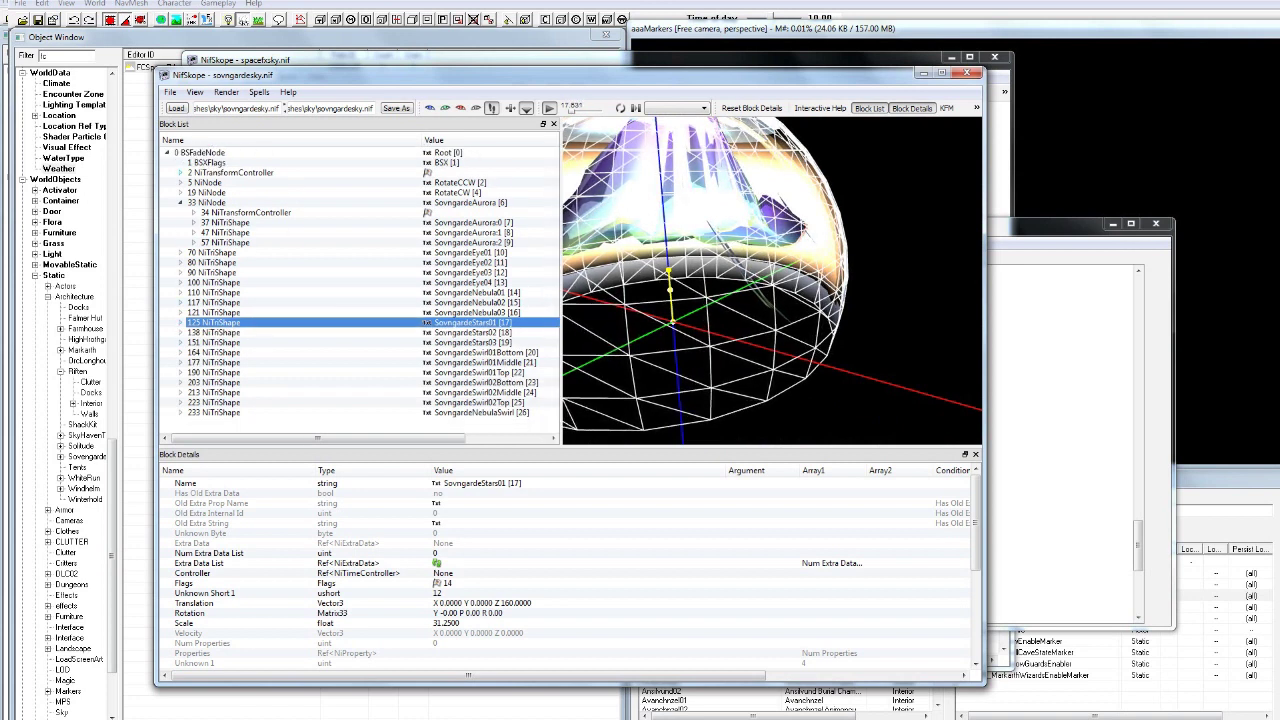
- Inspect the root node's NiTransformController, including its NiTransformInterpolator, NiTransformData and target
left_click(180, 173)
left_click(194, 183)
left_click(246, 193)
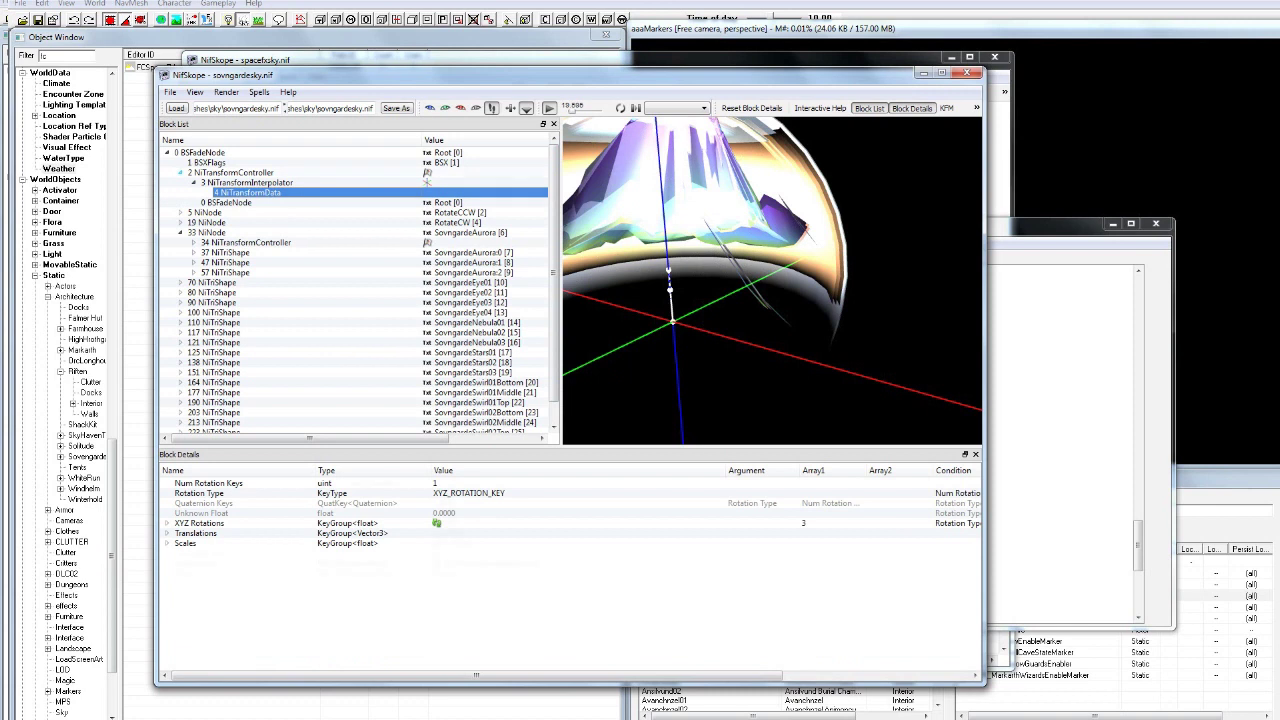
left_click(238, 173)
left_click(244, 183)
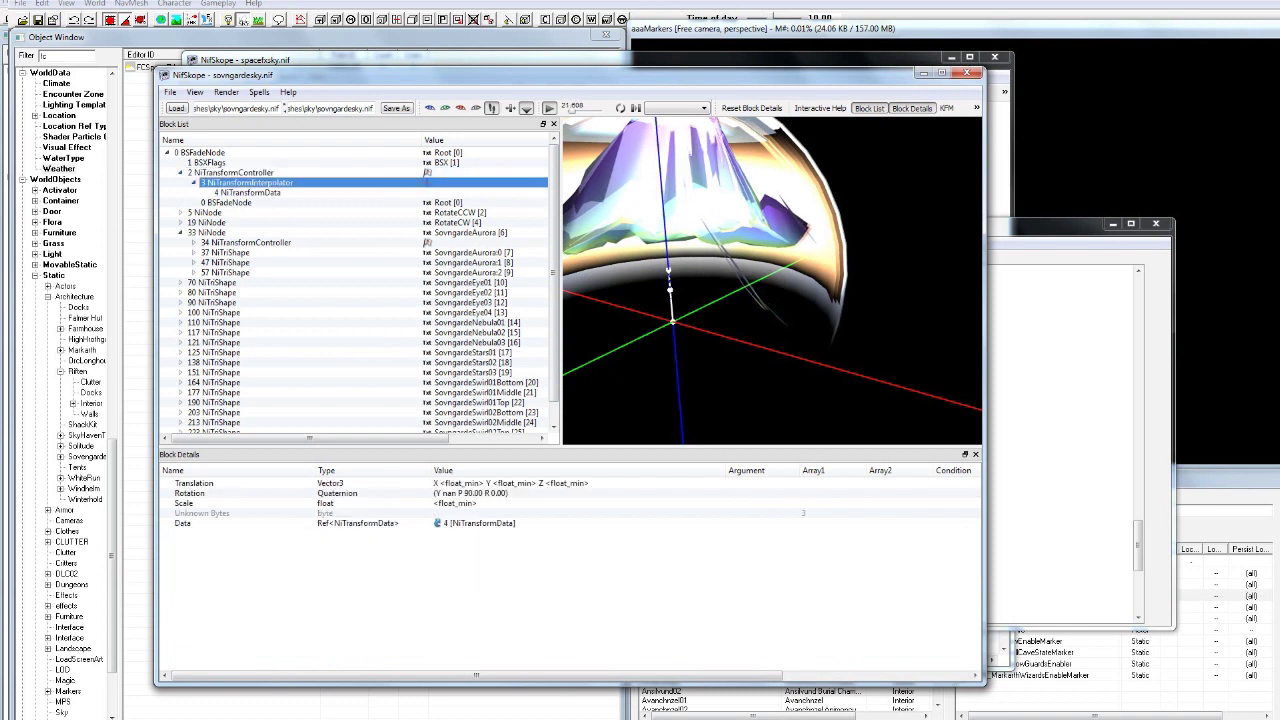
left_click(212, 163)
left_click(206, 153)
left_click(236, 173)
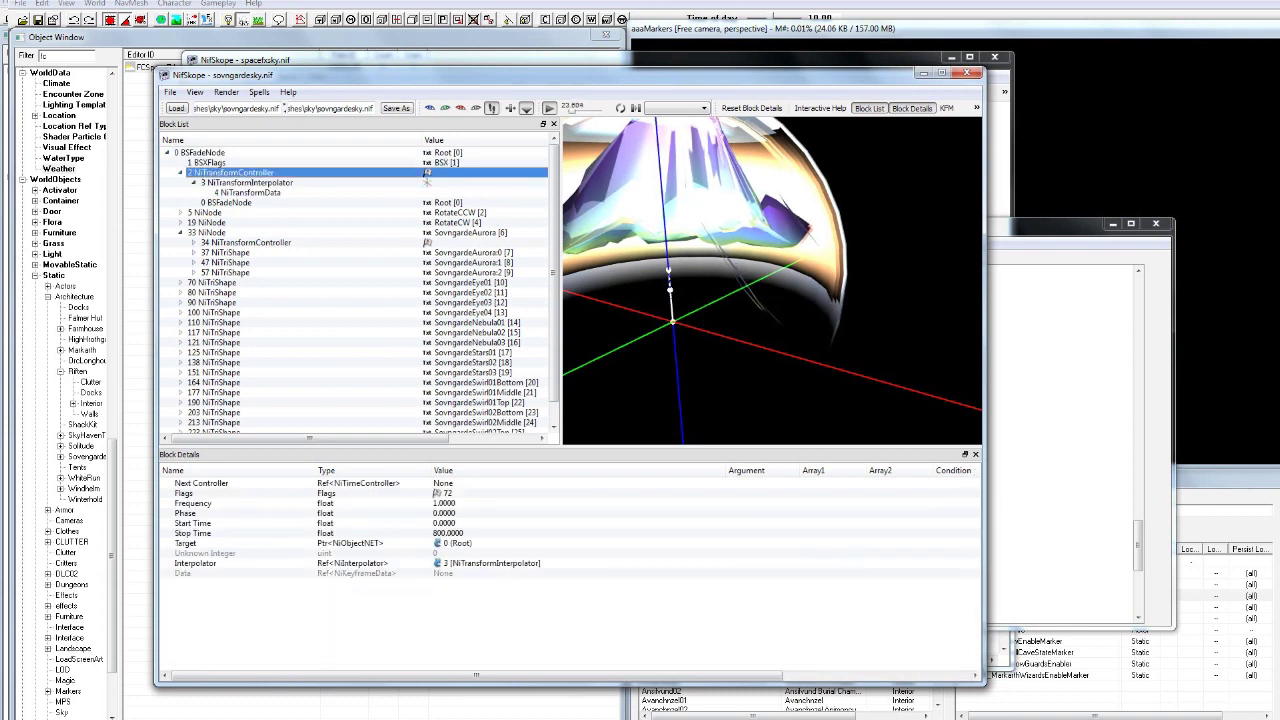
left_click(458, 543)
middle_click_drag(740, 270, 831, 320)
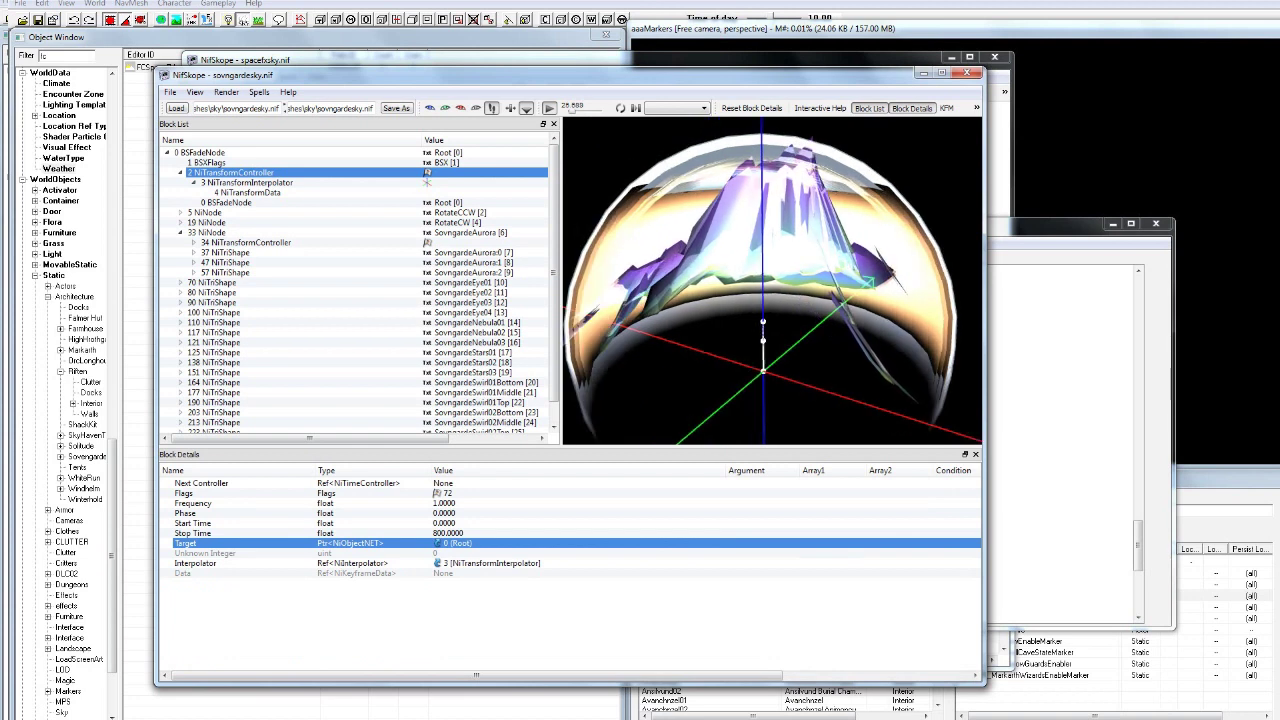
- Review the root BSFadeNode and the NiTransformController under the RotateCCW node, and collapse the expanded branches
left_click(180, 173)
left_click(206, 153)
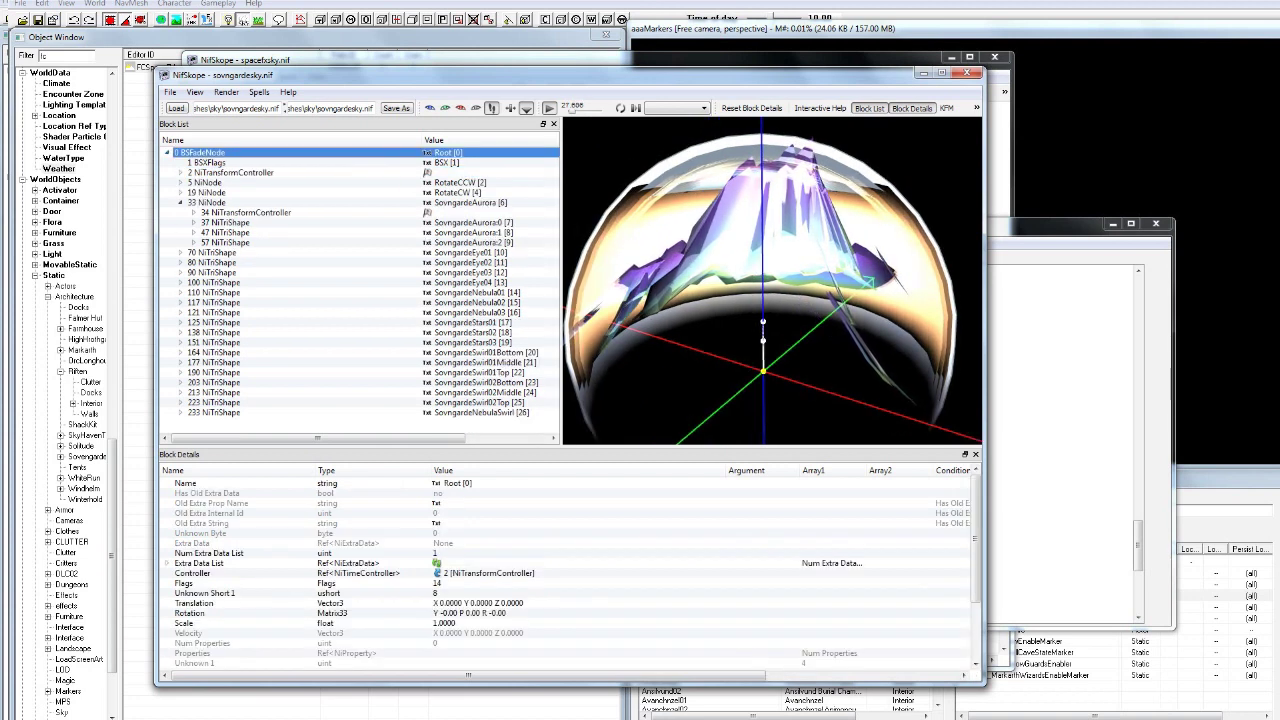
left_click(180, 203)
left_click(180, 183)
double_click(244, 193)
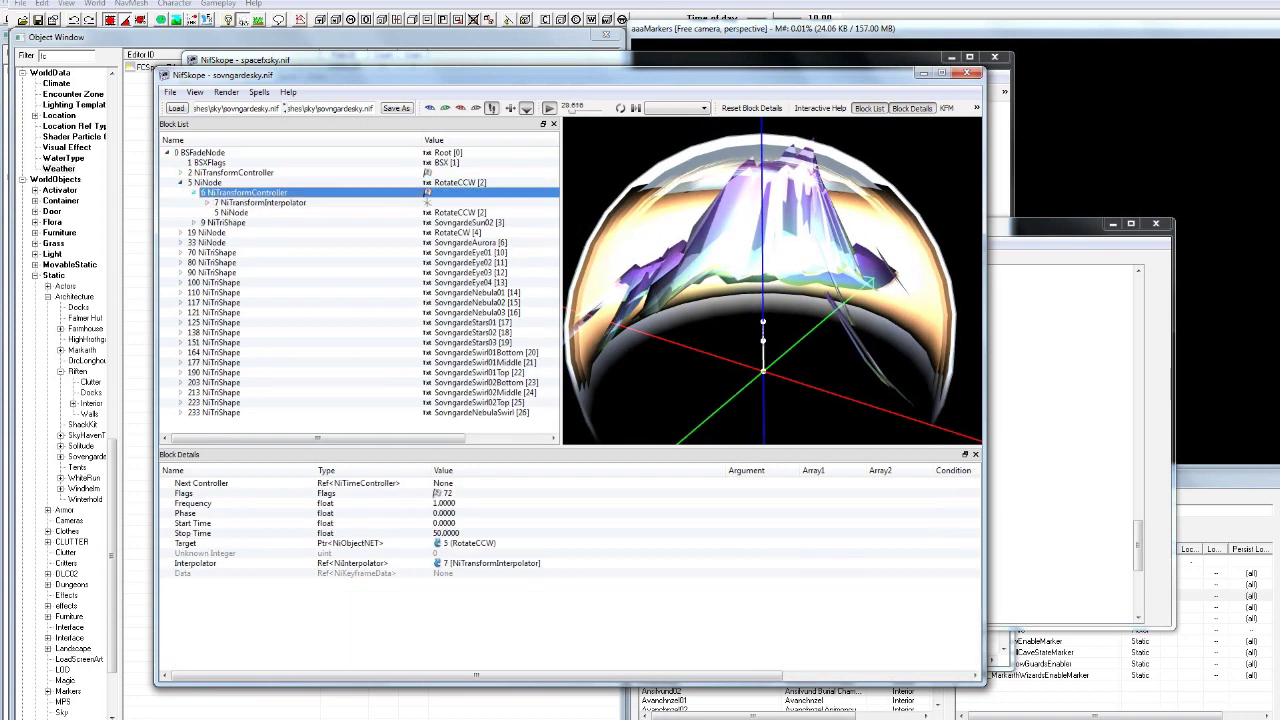
double_click(244, 193)
left_click(180, 183)
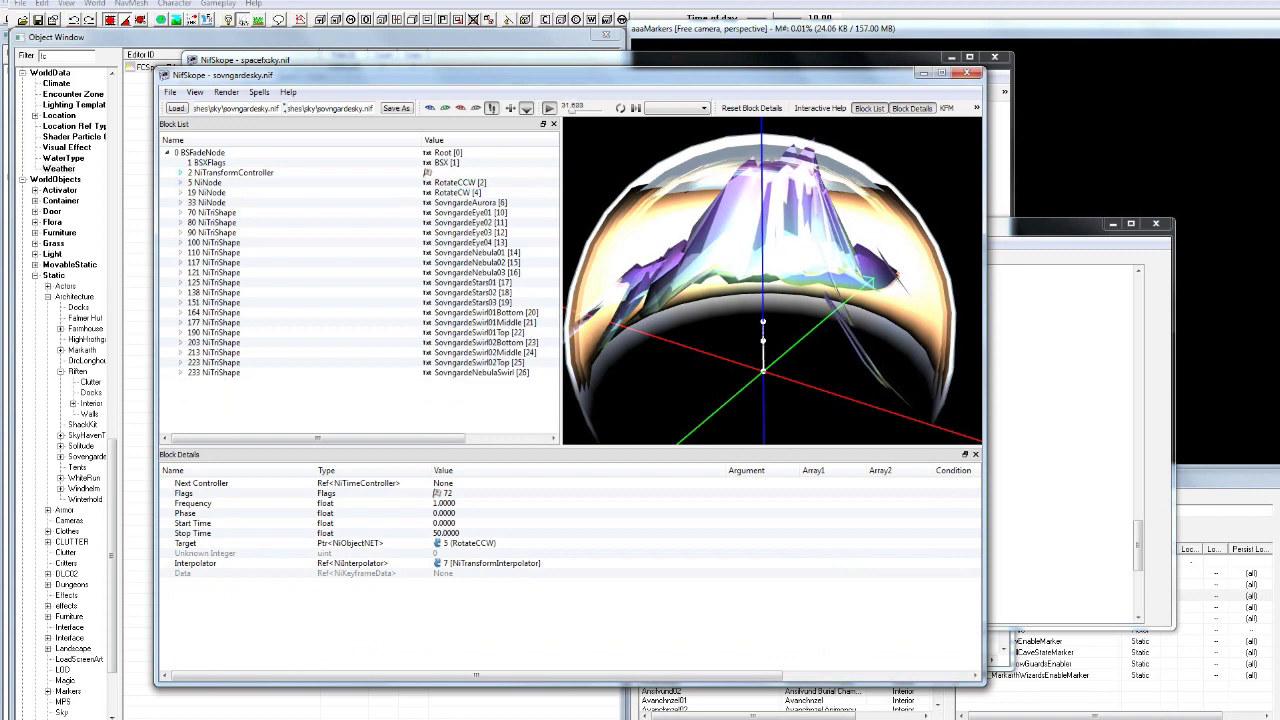
- Examine the SovngardeStars01 geometry in sovngardesky.nif from inside and outside, and compare it with spacefxsky.nif
left_click(216, 283)
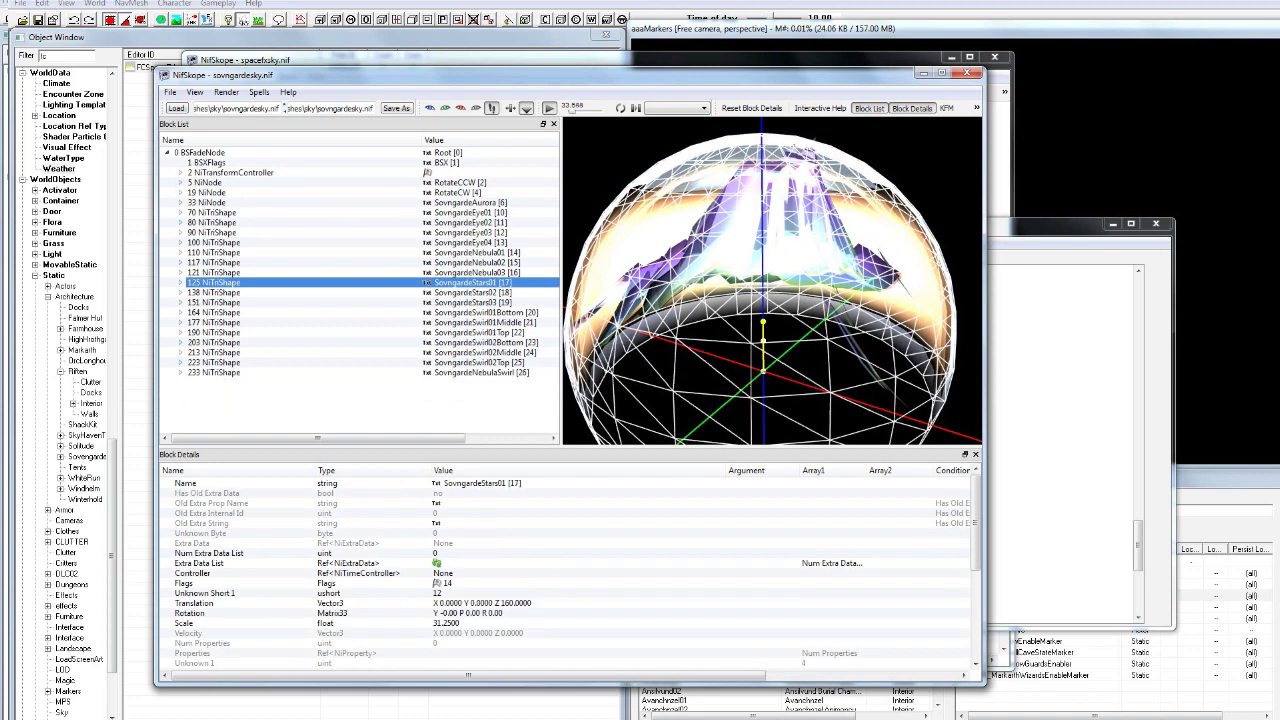
left_click_drag(216, 283, 216, 373)
left_click_drag(770, 290, 765, 320)
left_click(850, 300)
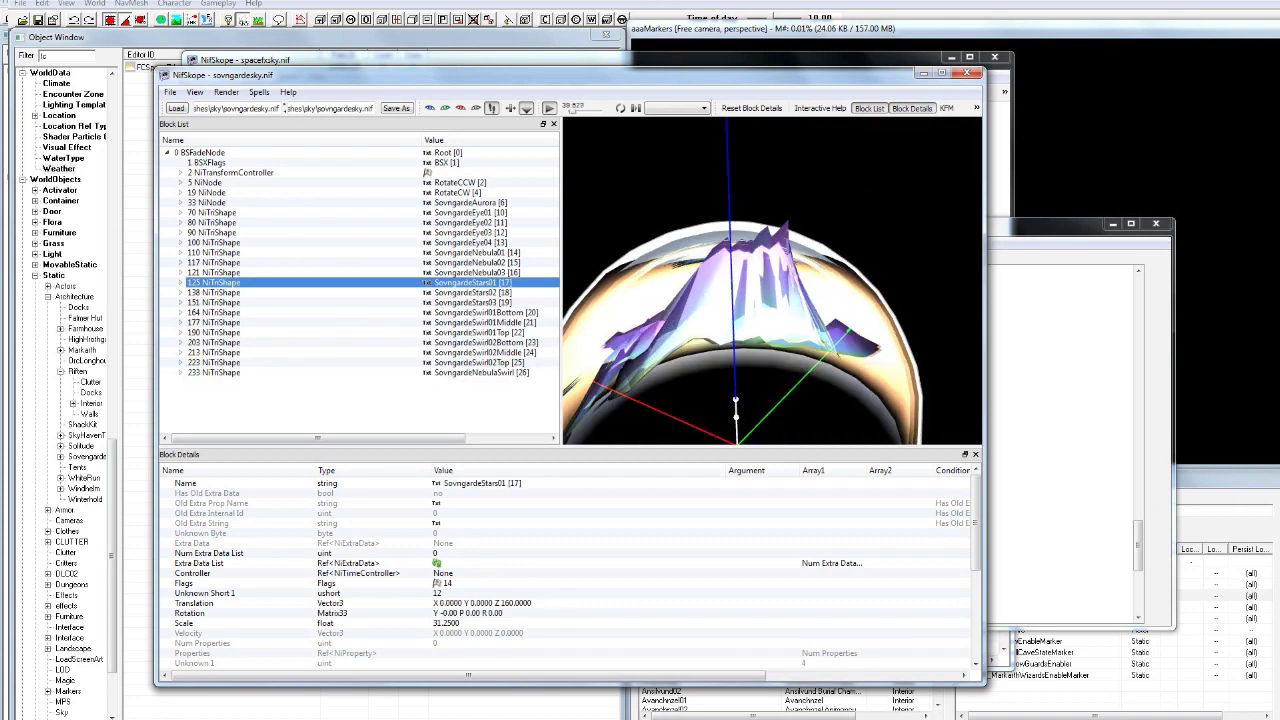
scroll(772, 280, "up", 10)
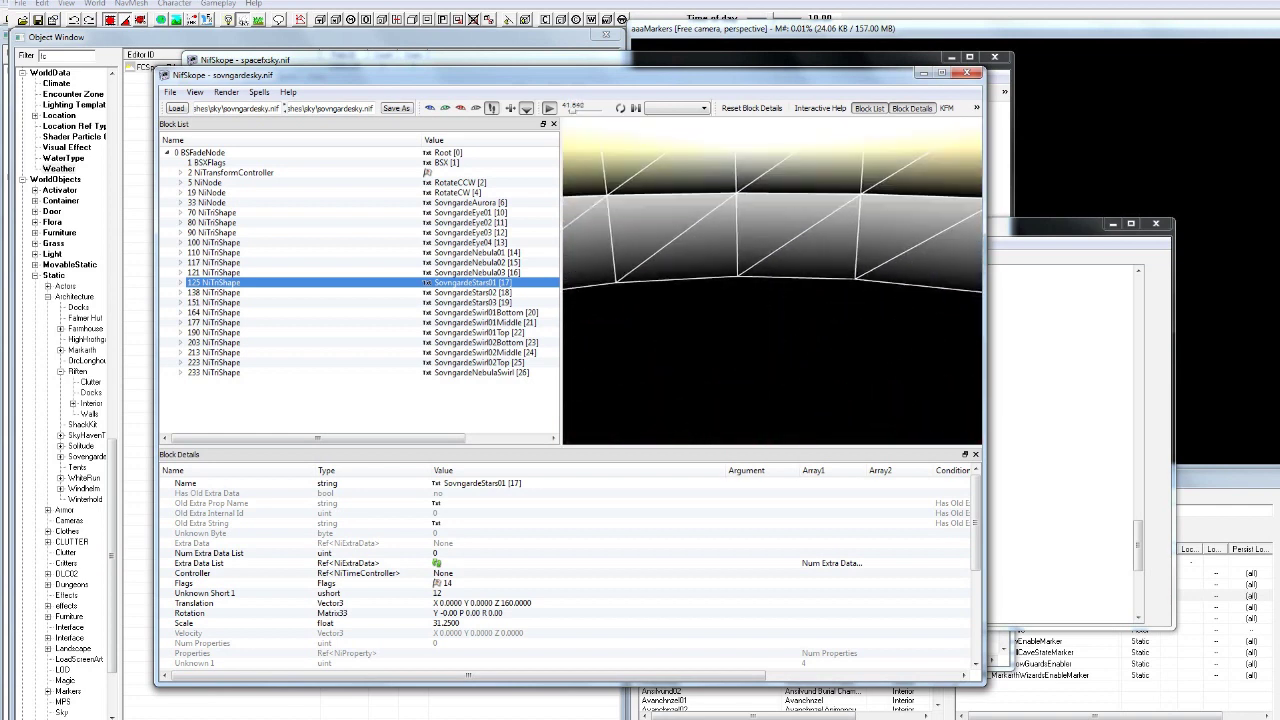
scroll(772, 280, "down", 10)
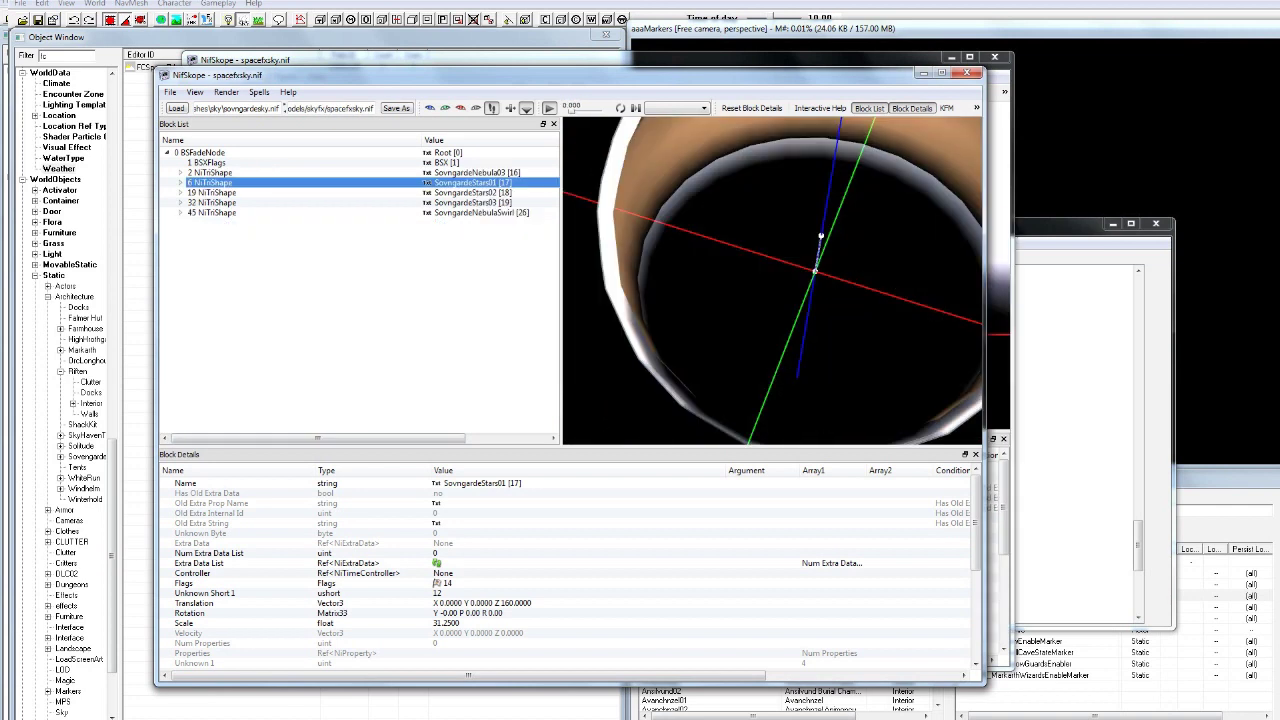
left_click_drag(772, 280, 776, 310)
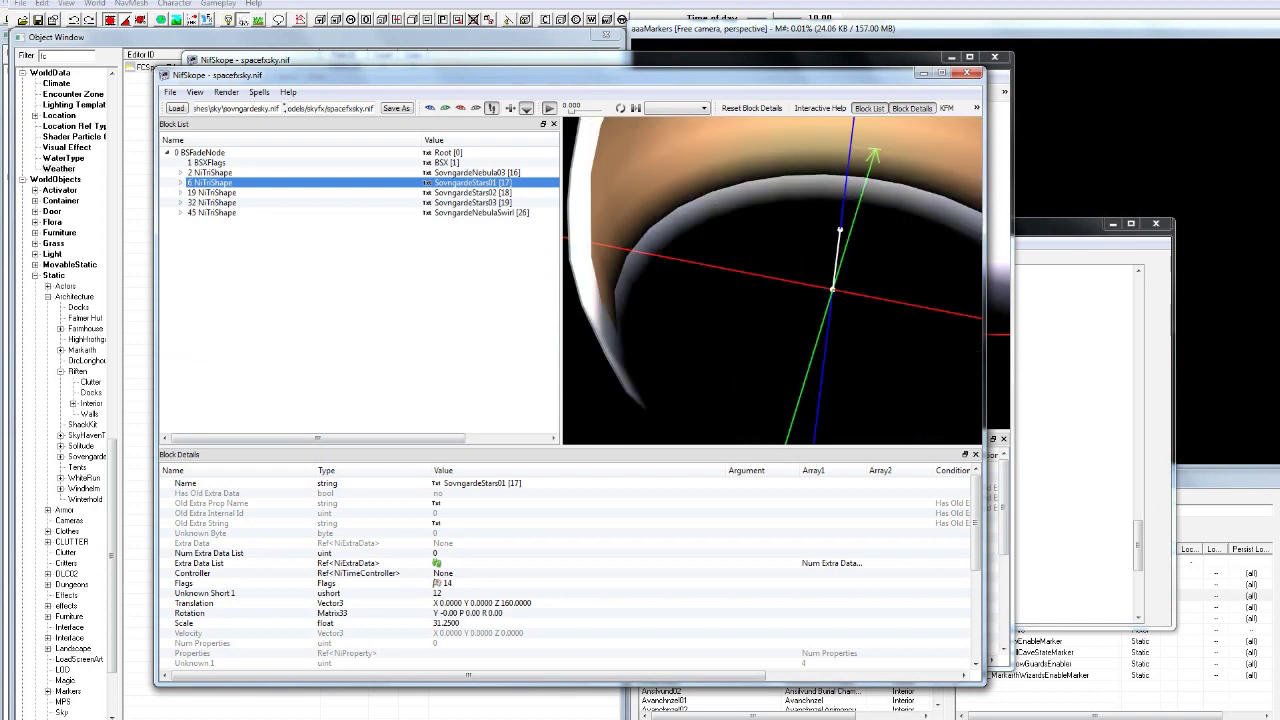
- Launch NifSkope.exe from the nifskope2.0DEV7 folder on drive D and allow the unverified program to run
left_click(153, 718)
mouse_move(385, 716)
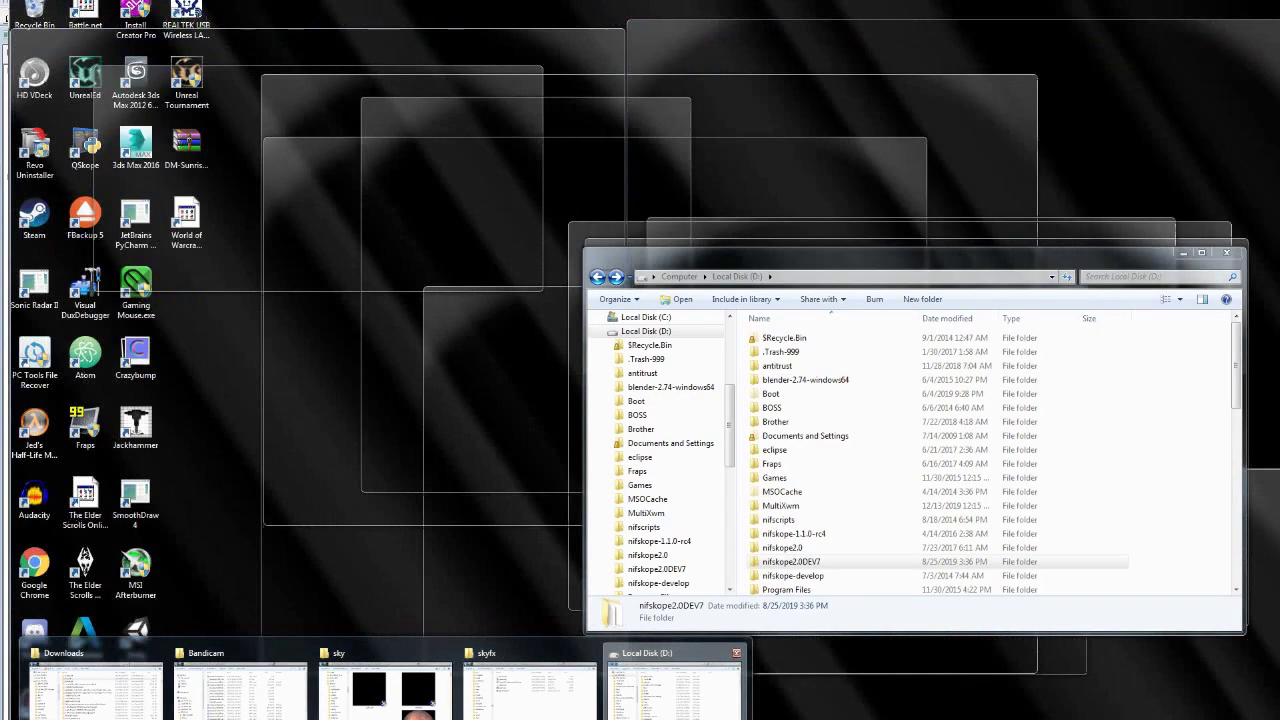
left_click(675, 685)
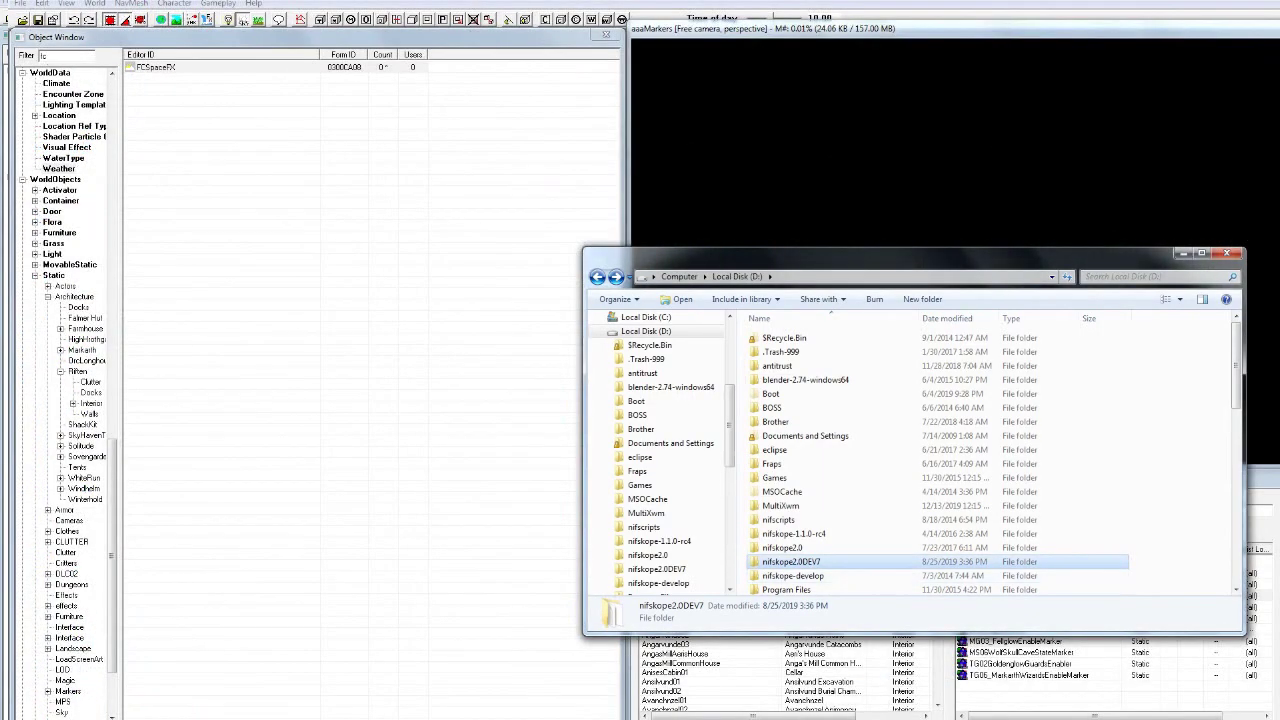
double_click(790, 561)
double_click(785, 450)
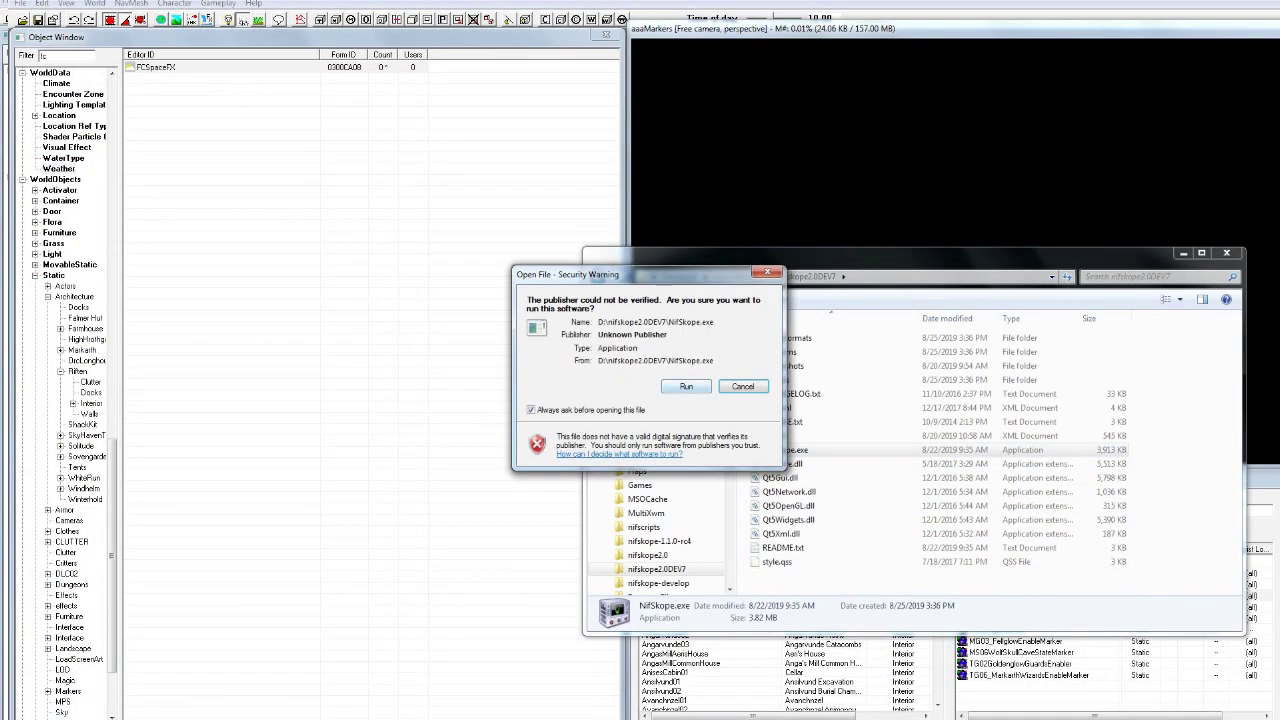
left_click(686, 386)
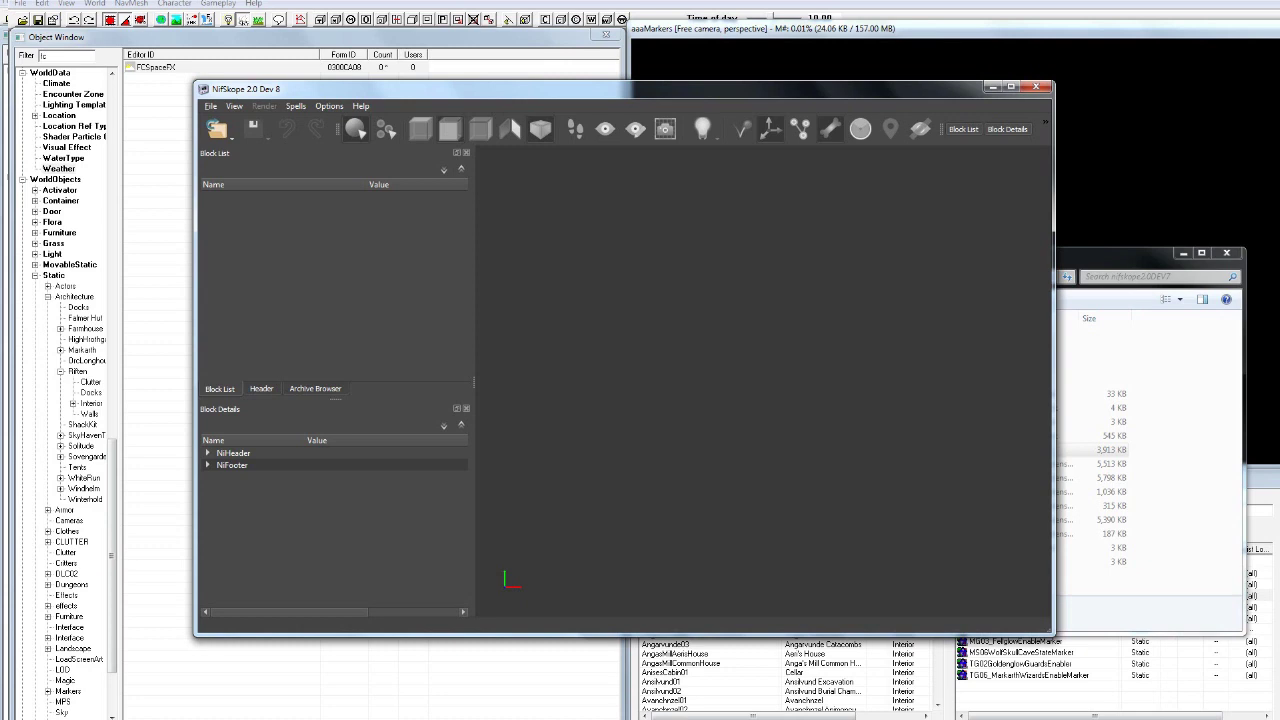
- Open spacefxsky.nif from the importedmodels\skyfx folder in NifSkope 2.0 and view the mesh
left_click(210, 106)
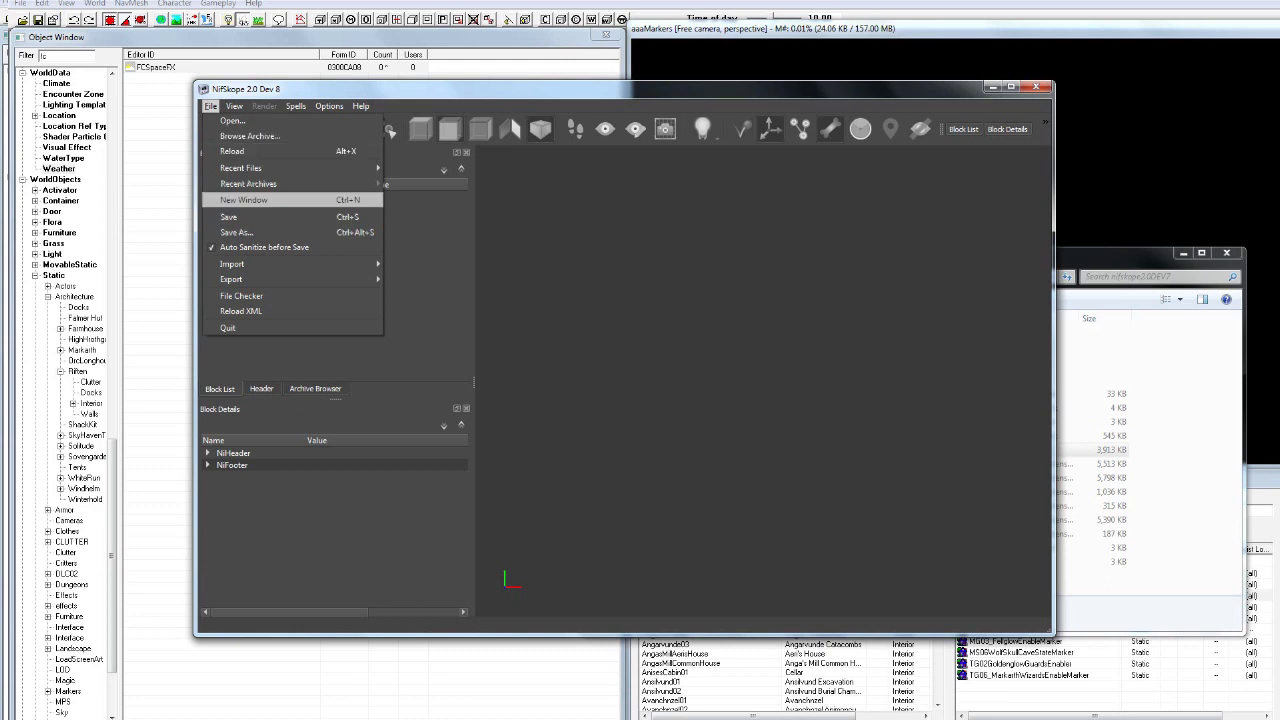
mouse_move(260, 264)
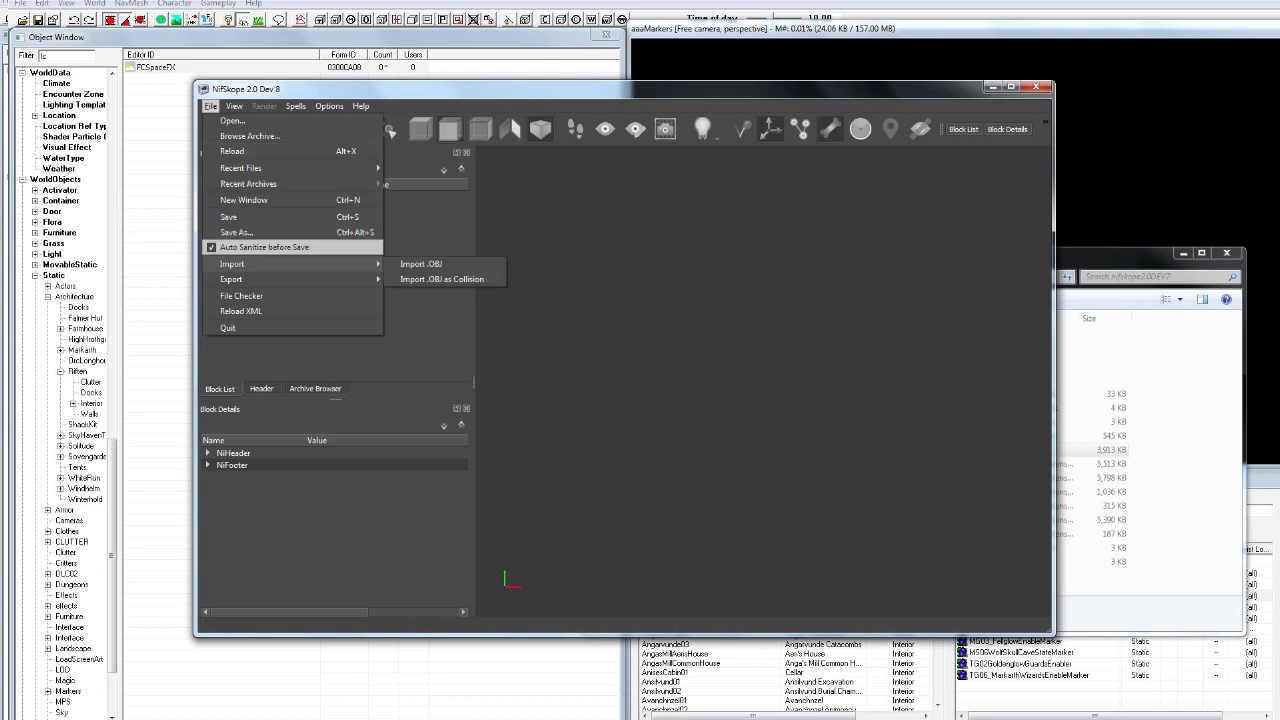
left_click(232, 120)
left_click(778, 432)
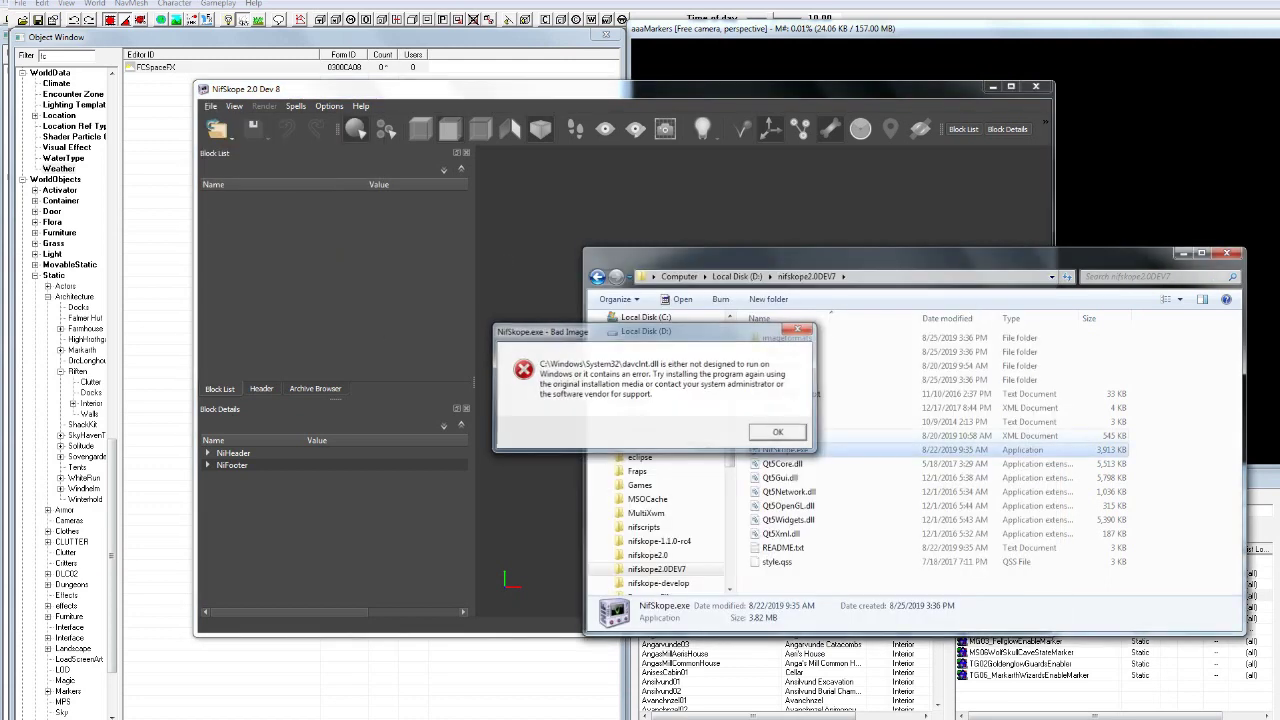
left_click(408, 191)
key("Return")
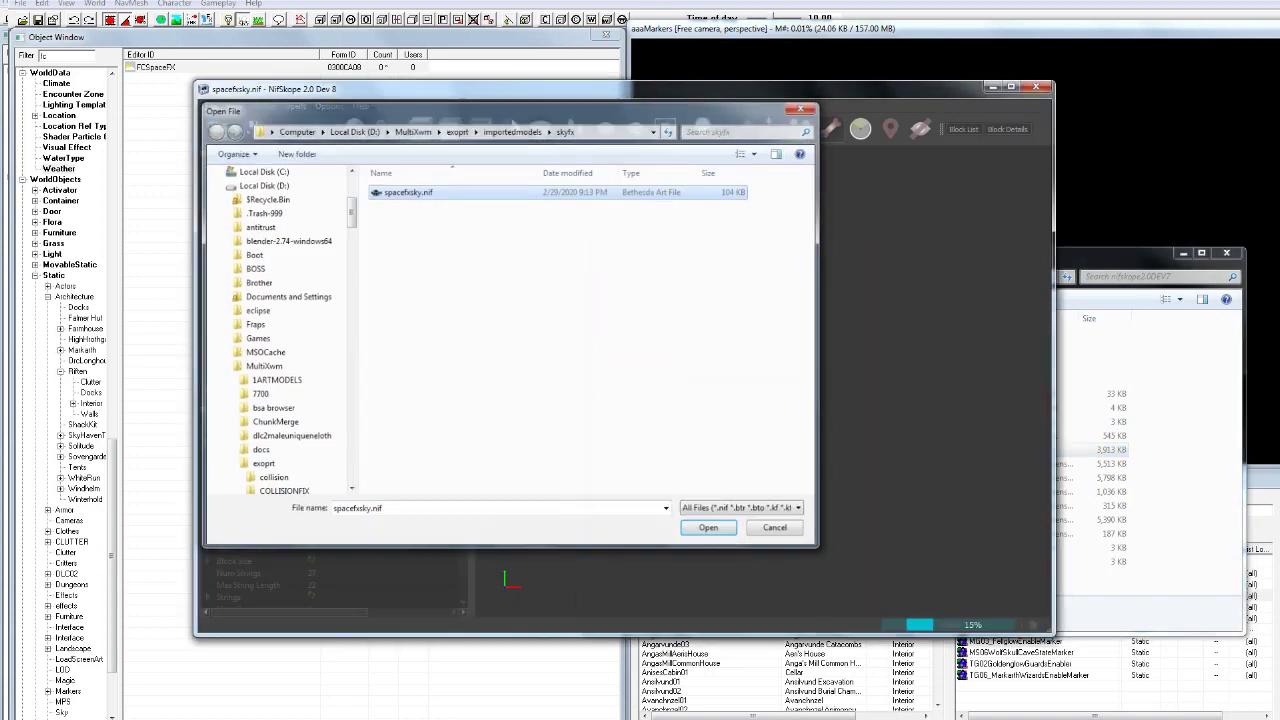
scroll(764, 380, "up", 3)
mouse_move(764, 380)
left_mouse_down()
mouse_move(786, 362)
mouse_move(778, 380)
left_mouse_up()
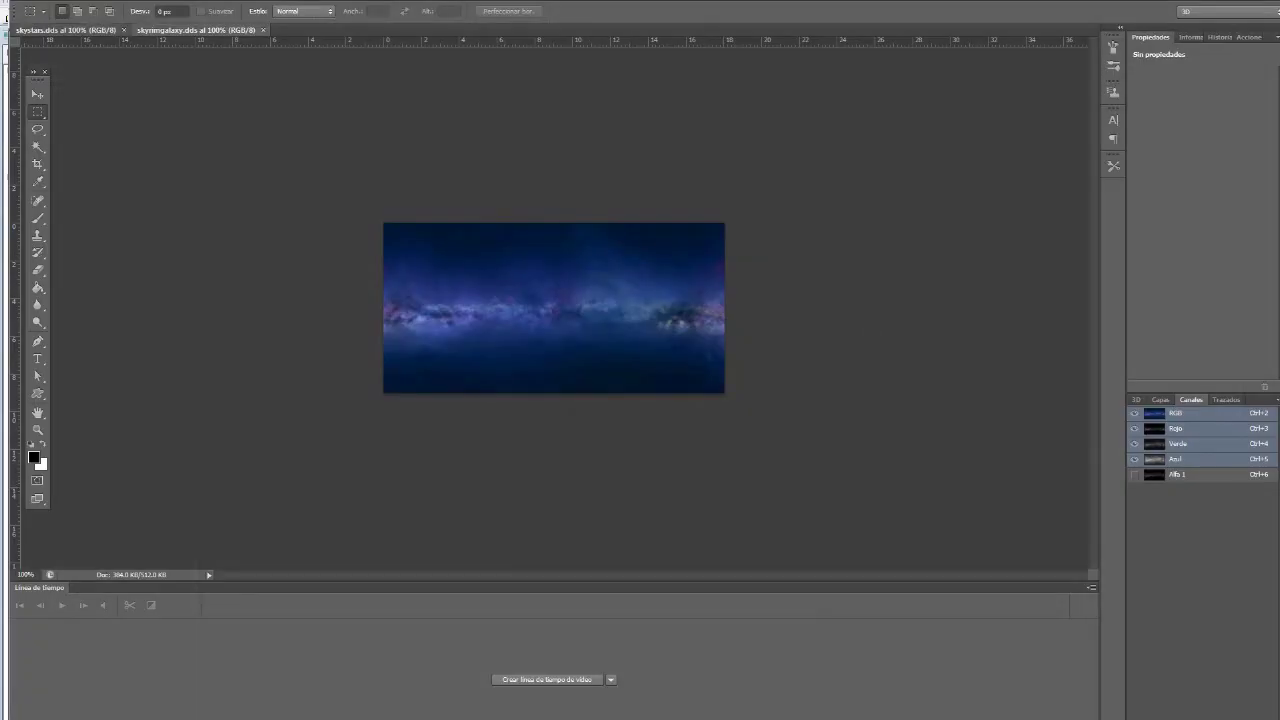
- Switch to Photoshop and compare the RGB and alpha channels of skystars.dds, with only Alfa 1 shown at the end
left_click(66, 30)
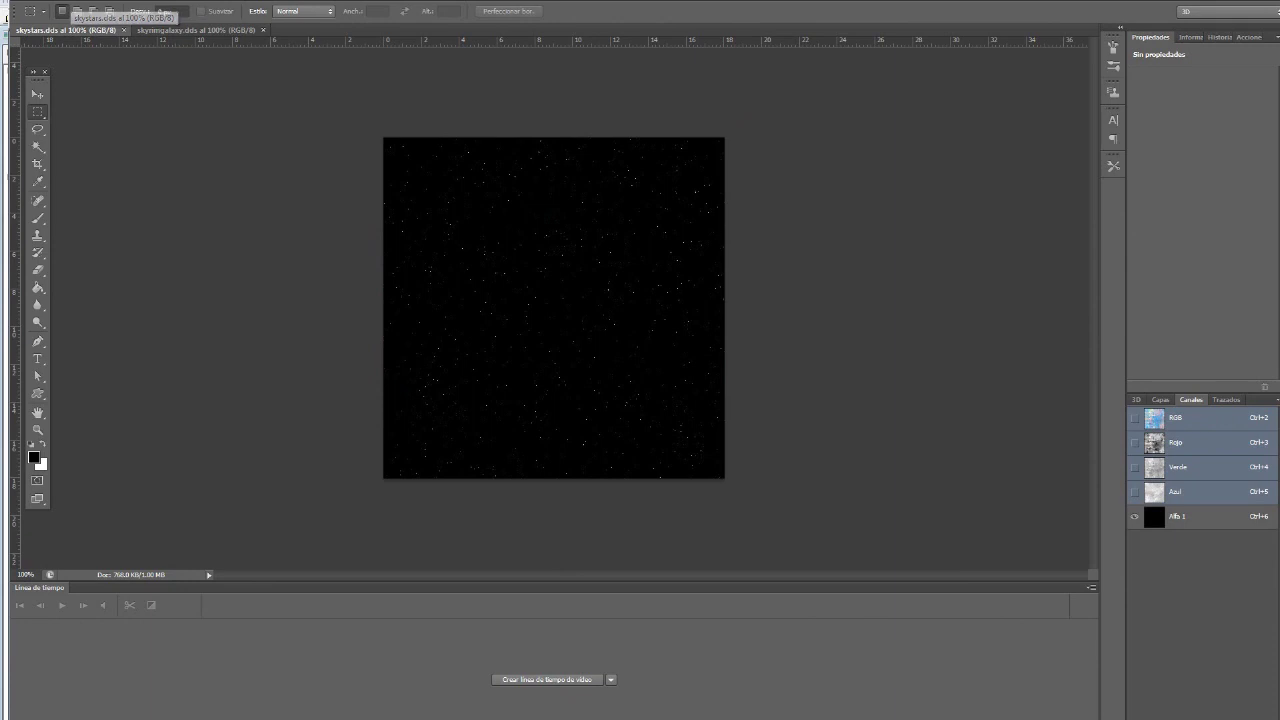
left_click(1134, 418)
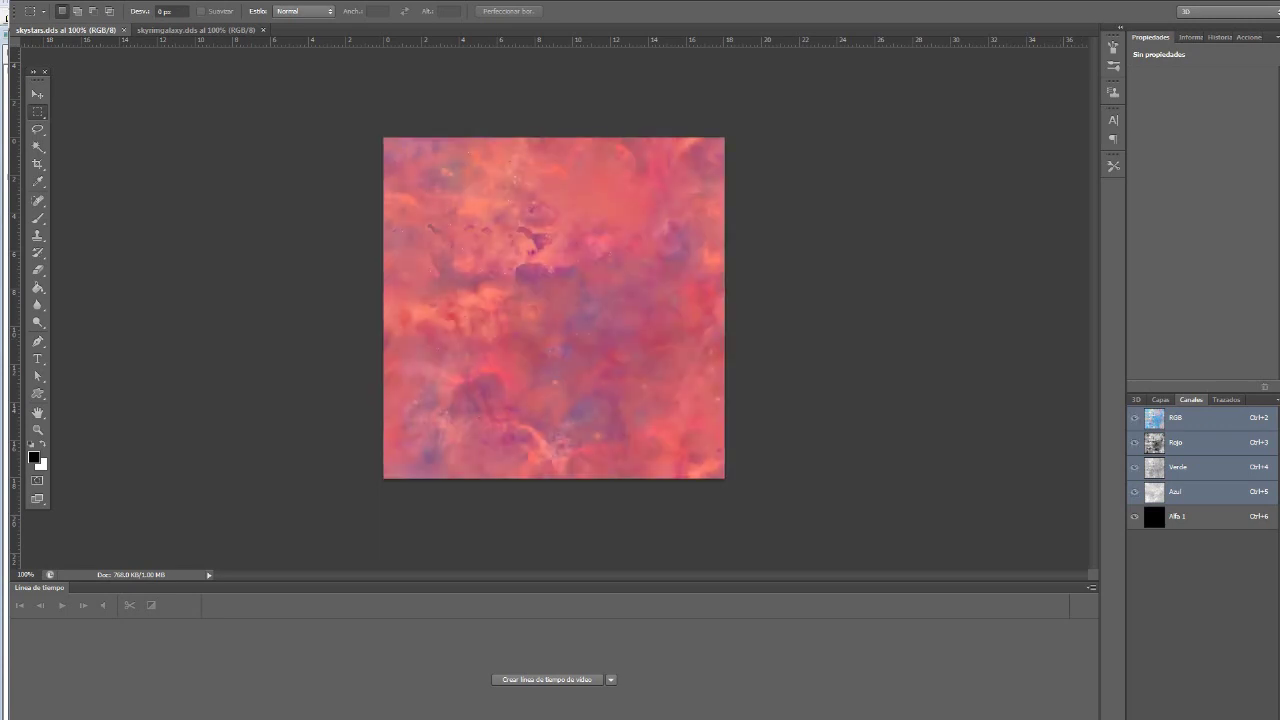
left_click(1134, 516)
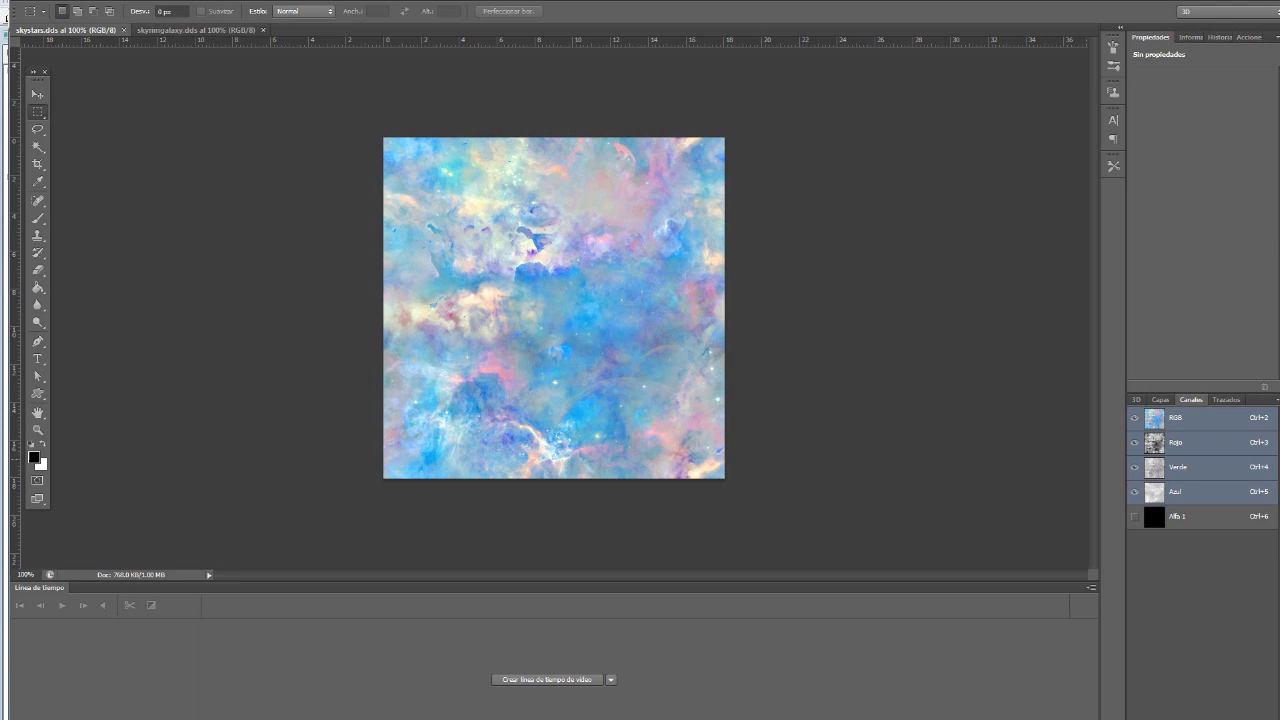
left_click(1134, 516)
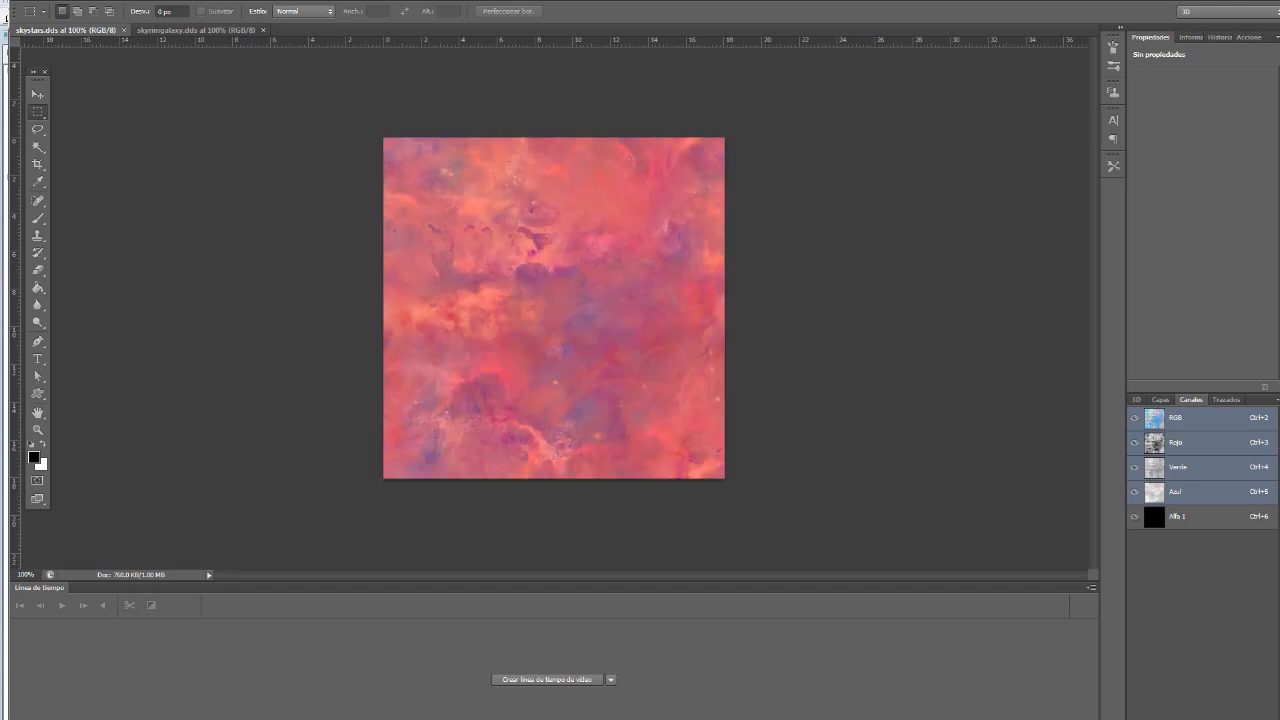
left_click(1134, 417)
left_click_drag(435, 190, 697, 412)
key("ctrl+d")
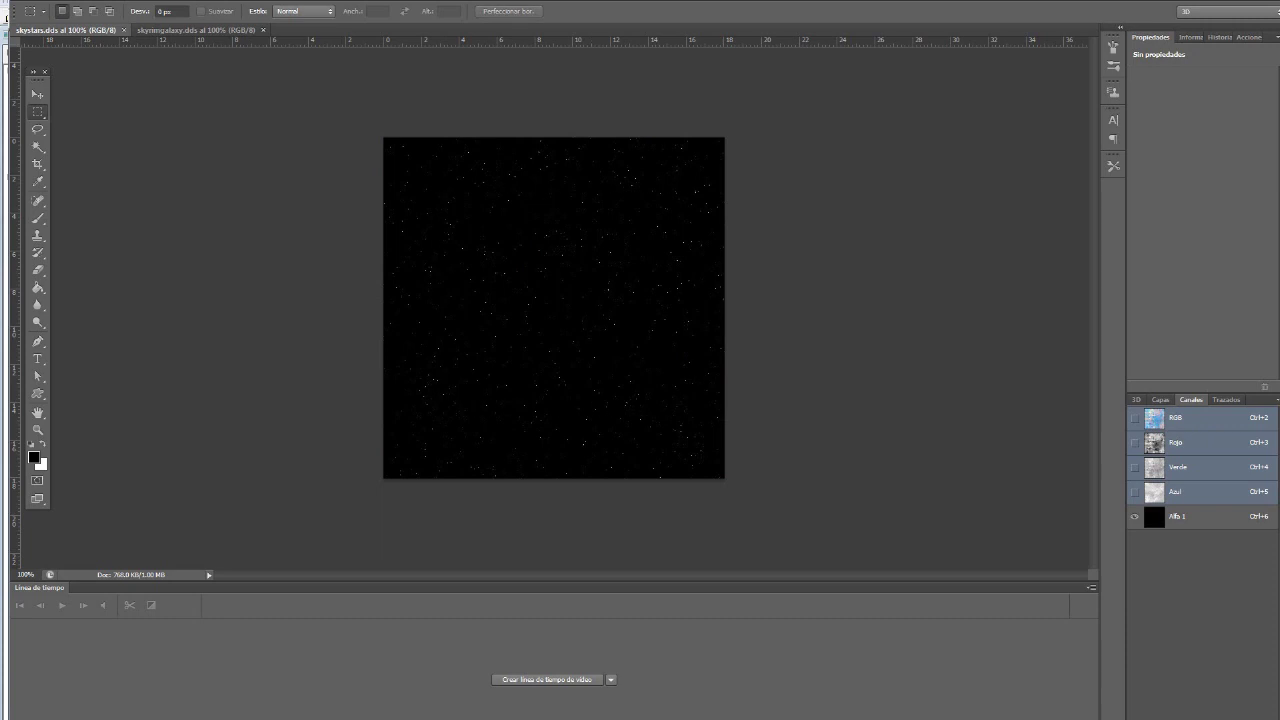
- Toggle skystars.dds between its RGB channels and Alfa 1 to compare them, leaving only Alfa 1 shown
left_click(1134, 417)
left_click(1134, 516)
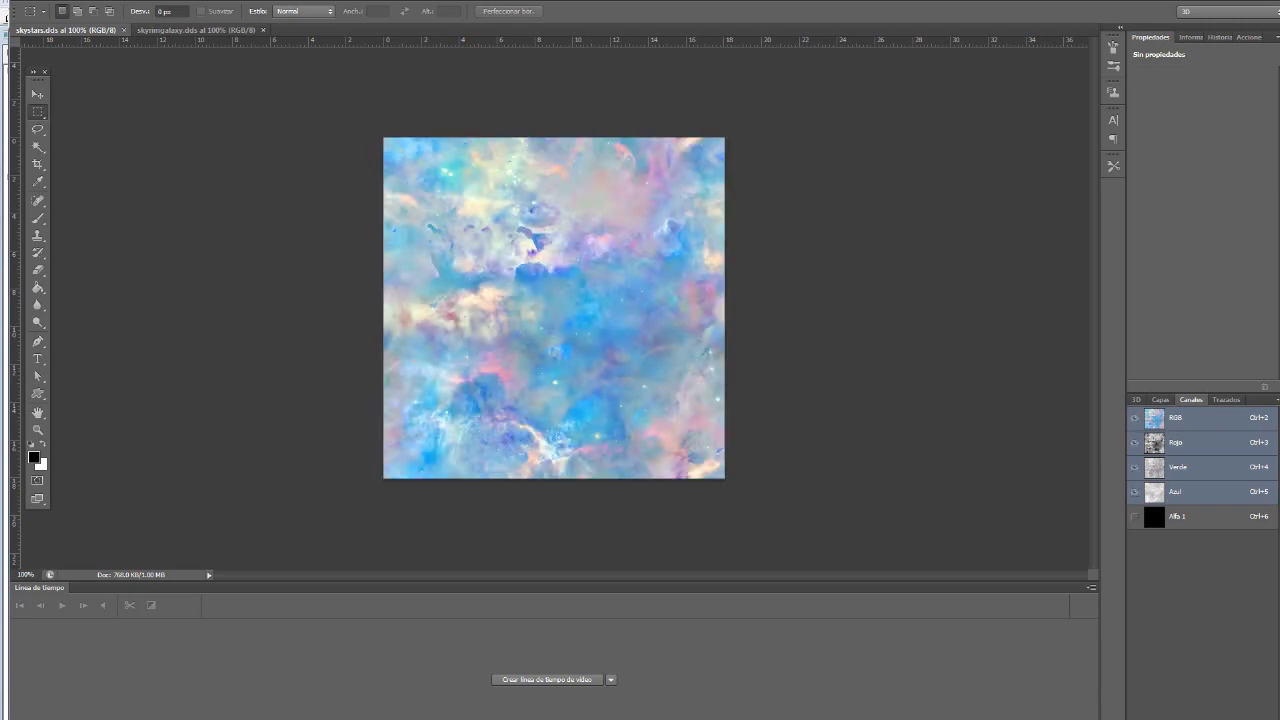
left_click(1134, 516)
left_click(1134, 417)
- Examine the star dots in the Alfa 1 channel of skystars.dds at enlarged and reduced zoom levels
key("z")
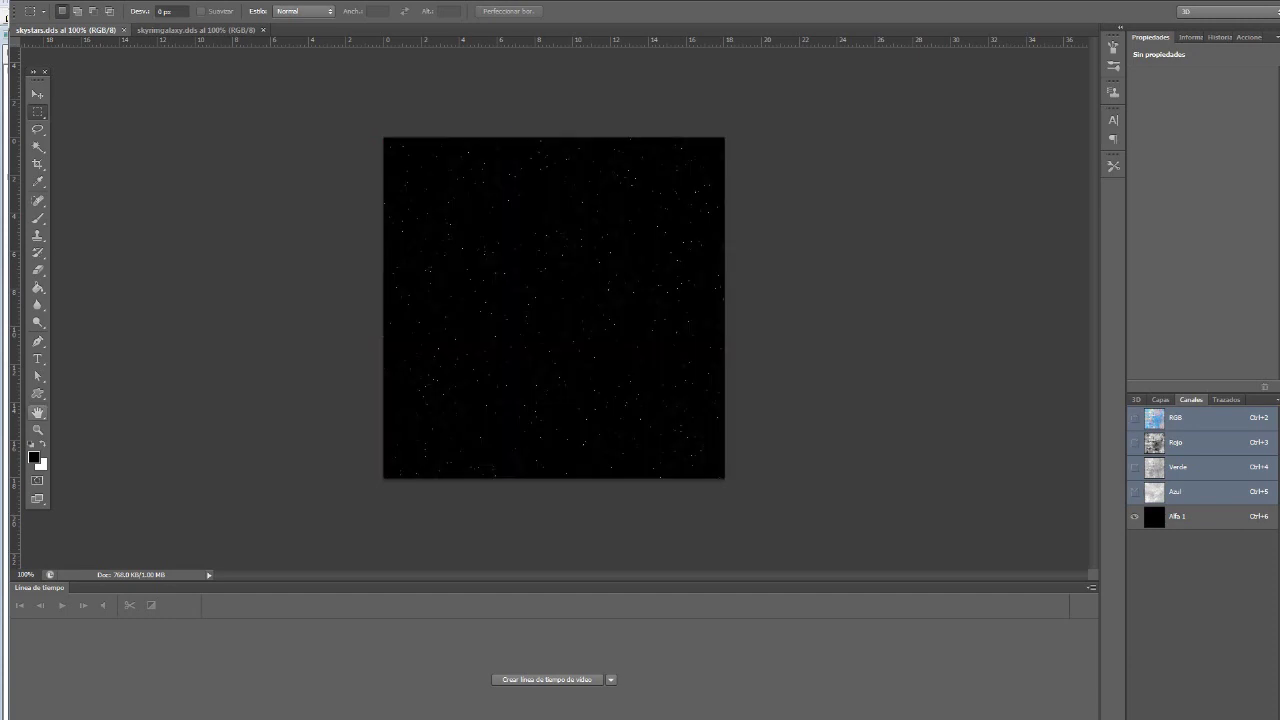
key("ctrl+plus")
key("ctrl+plus")
right_click(502, 345)
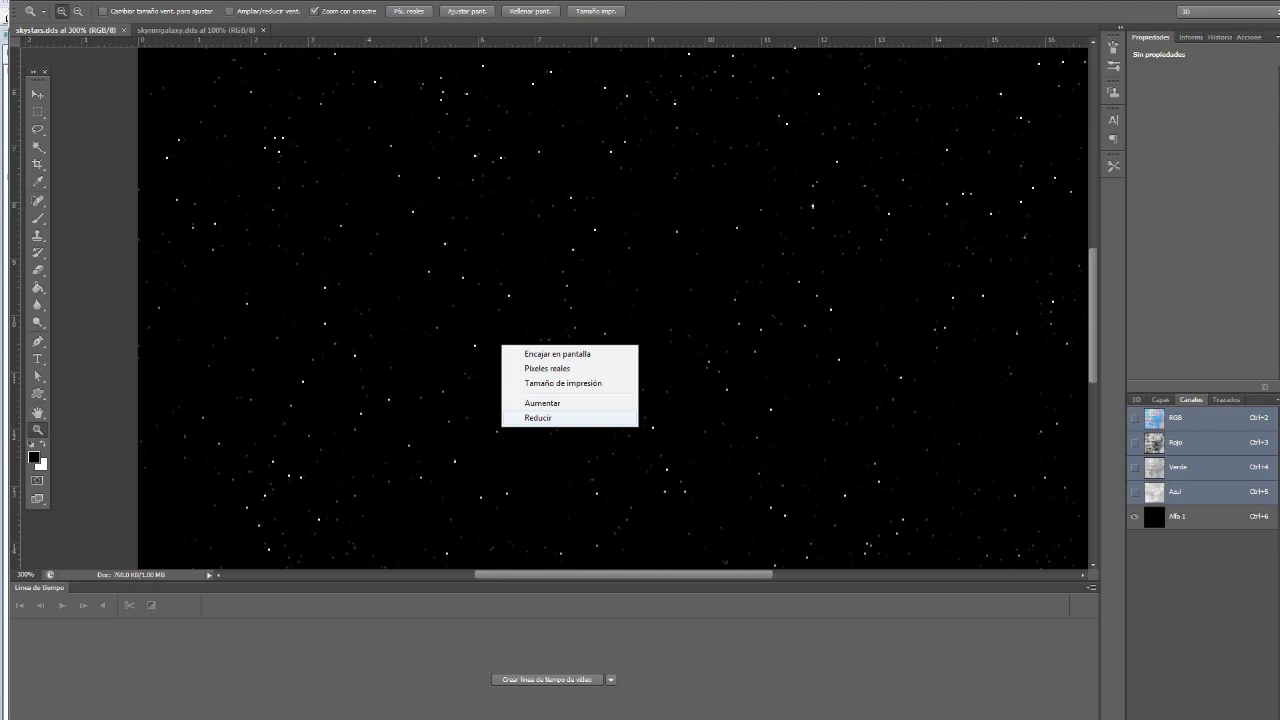
left_click(538, 417)
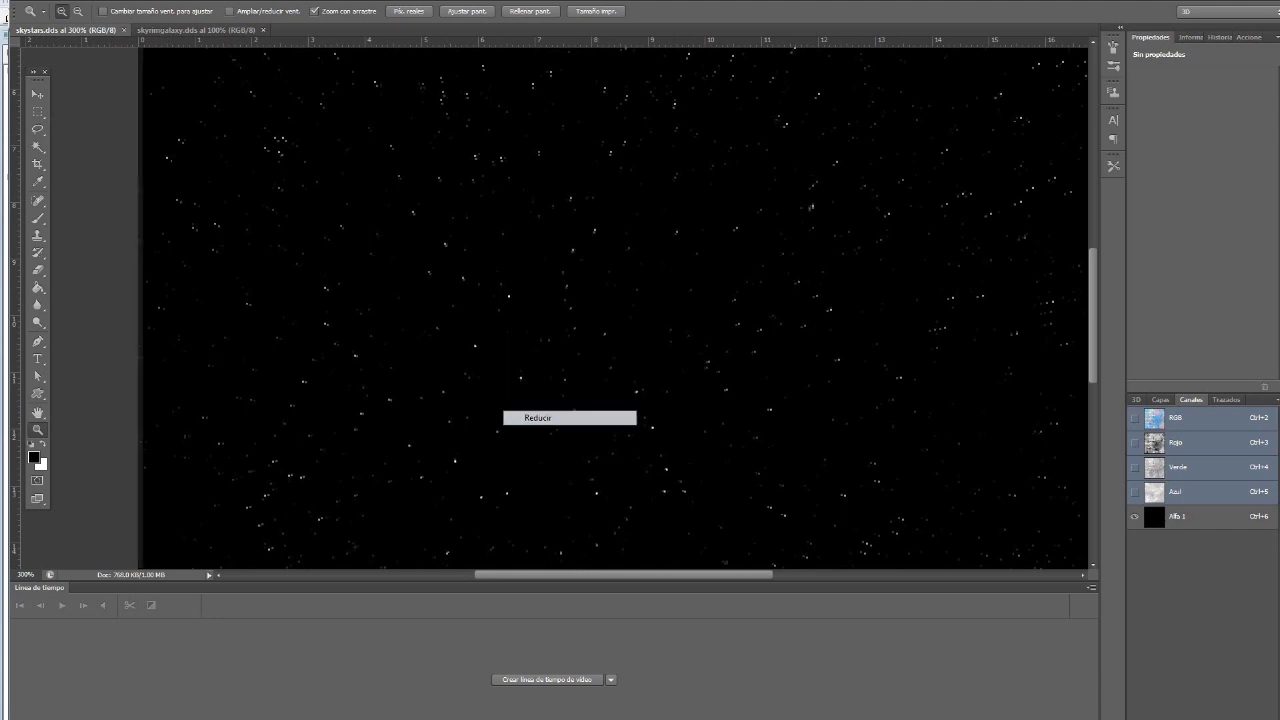
key("ctrl+plus")
key("ctrl+plus")
right_click(577, 303)
left_click(615, 377)
right_click(607, 373)
left_click(630, 450)
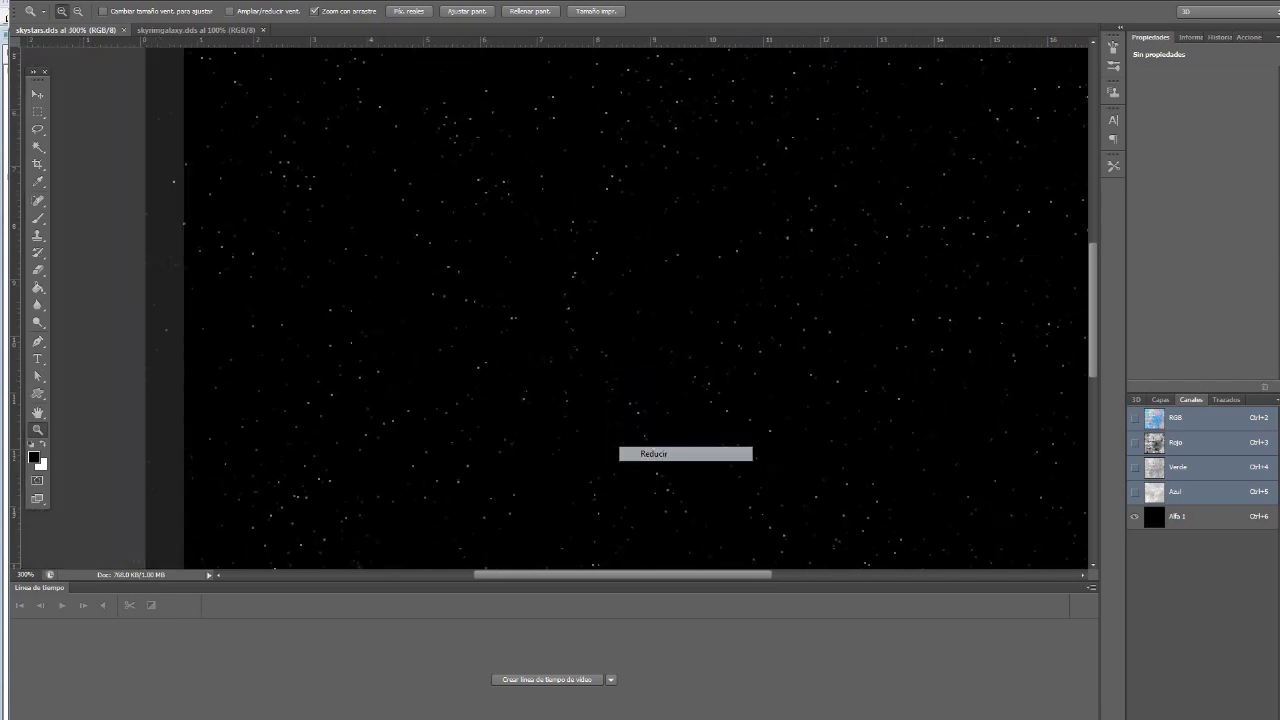
right_click(577, 305)
left_click(613, 378)
right_click(598, 341)
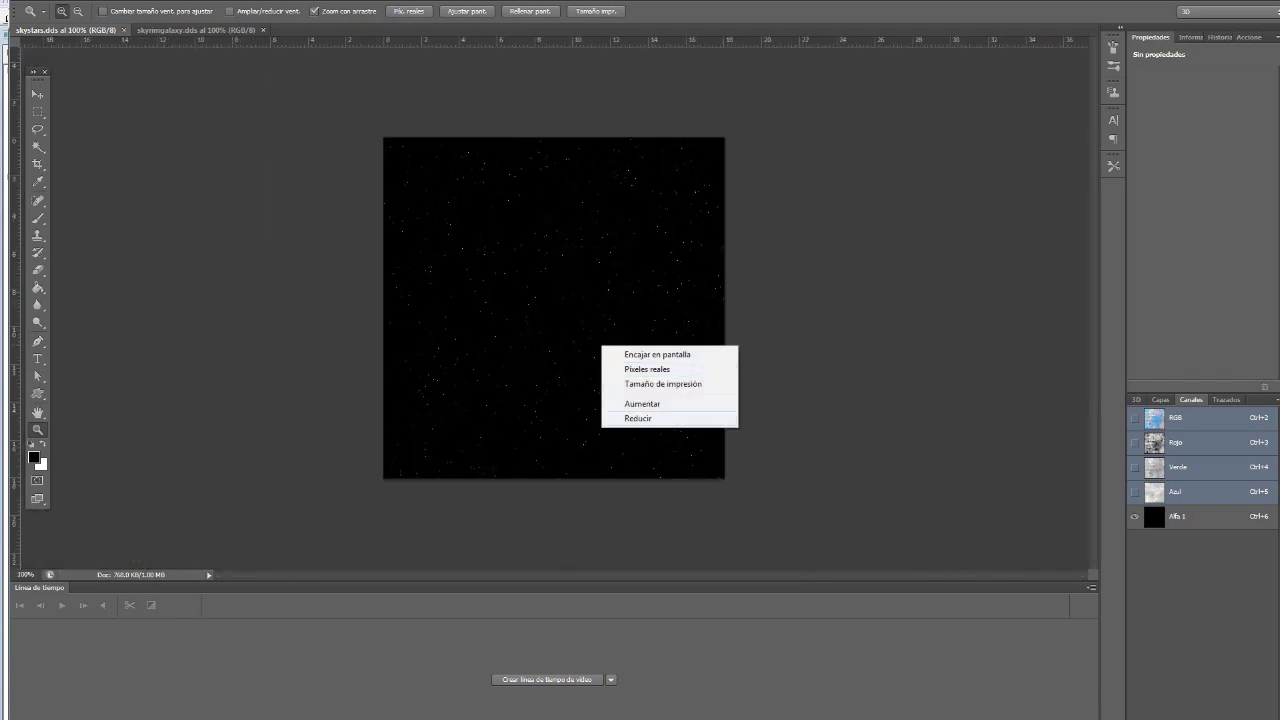
left_click(636, 416)
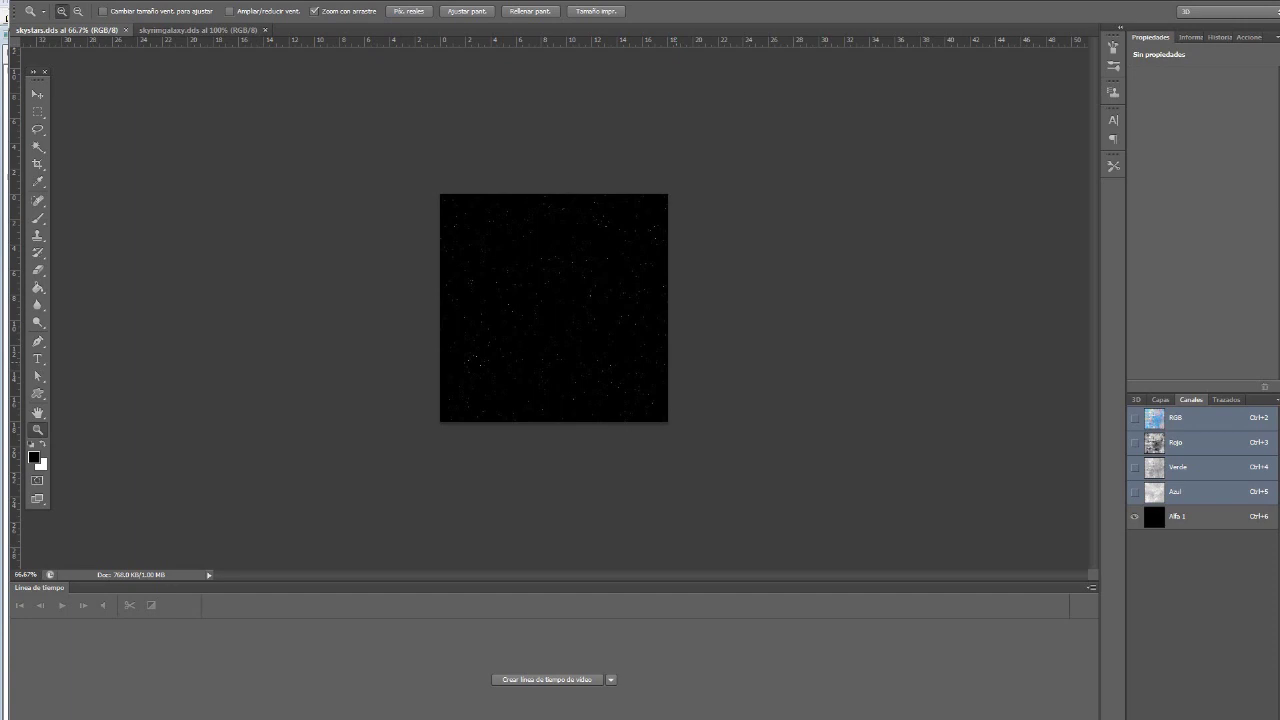
key("ctrl+plus")
key("ctrl+plus")
right_click(550, 338)
left_click(600, 411)
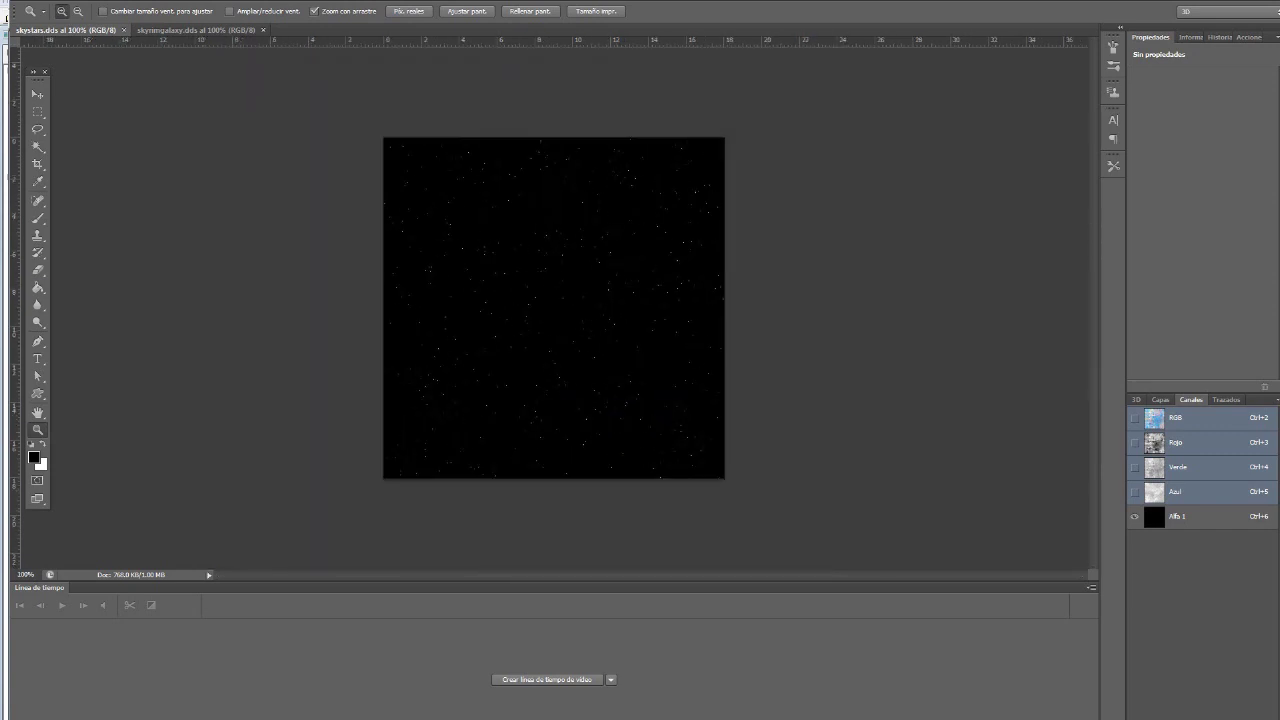
- Switch to NifSkope 2.0 and examine the nebulae and stars of spacefxsky.nif from several angles and distances
key("alt+Tab")
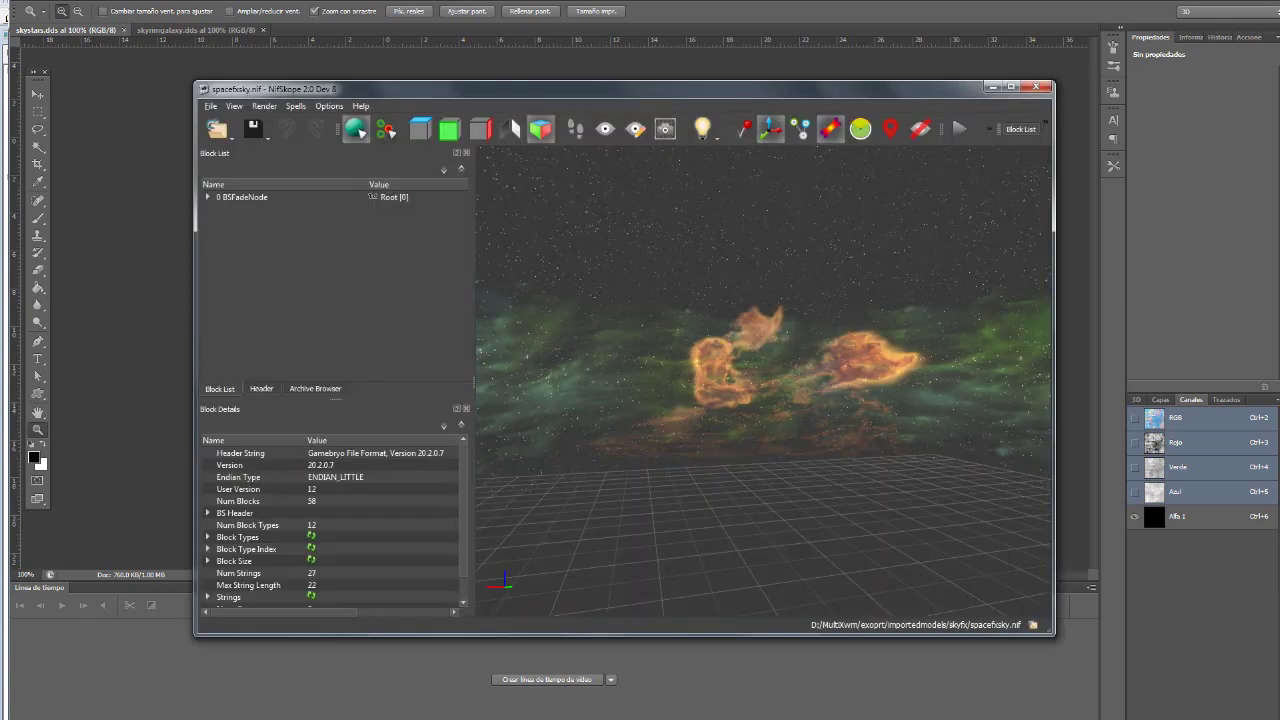
scroll(764, 380, "up", 3)
left_click_drag(764, 400, 978, 386)
left_click(800, 340)
left_click_drag(800, 340, 862, 408)
left_click(862, 408)
scroll(800, 380, "down", 5)
left_click_drag(800, 380, 684, 384)
scroll(812, 384, "up", 5)
scroll(764, 382, "down", 5)
scroll(764, 382, "up", 6)
left_click_drag(764, 382, 770, 354)
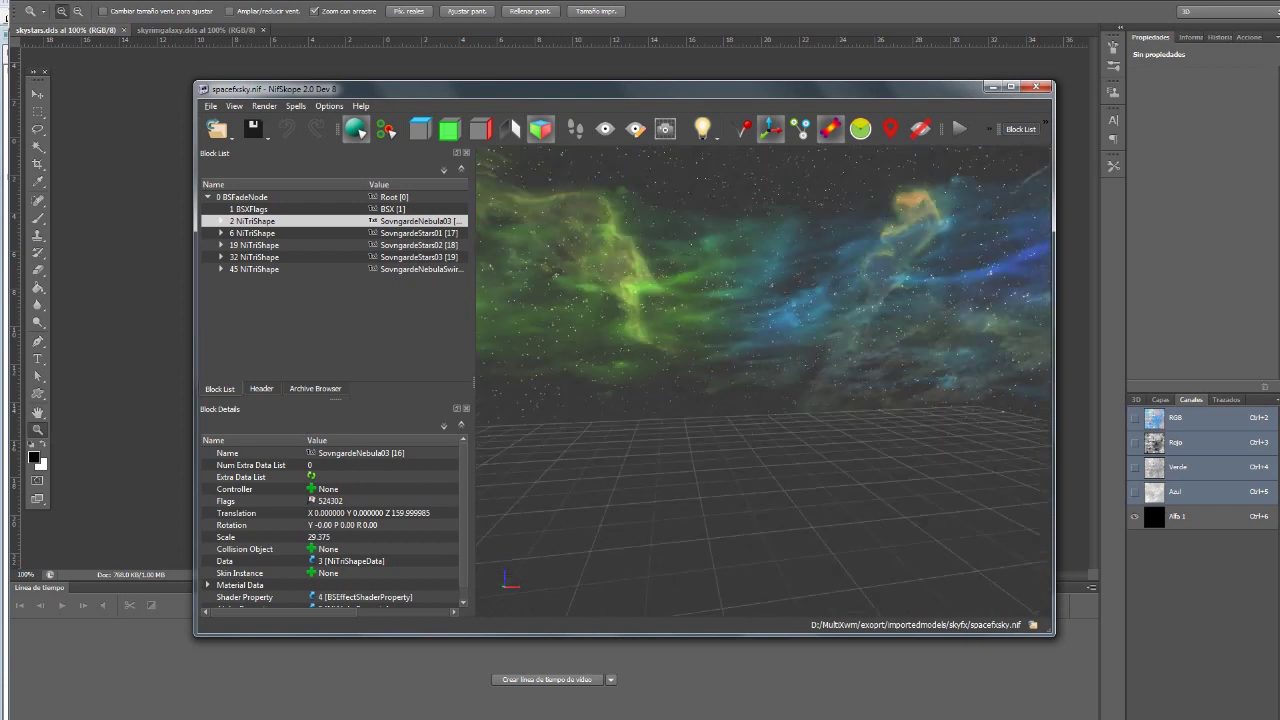
- Close NifSkope 2.0 and load spacefxsky.nif from the skyfx folder in the older NifSkope
left_click(1036, 87)
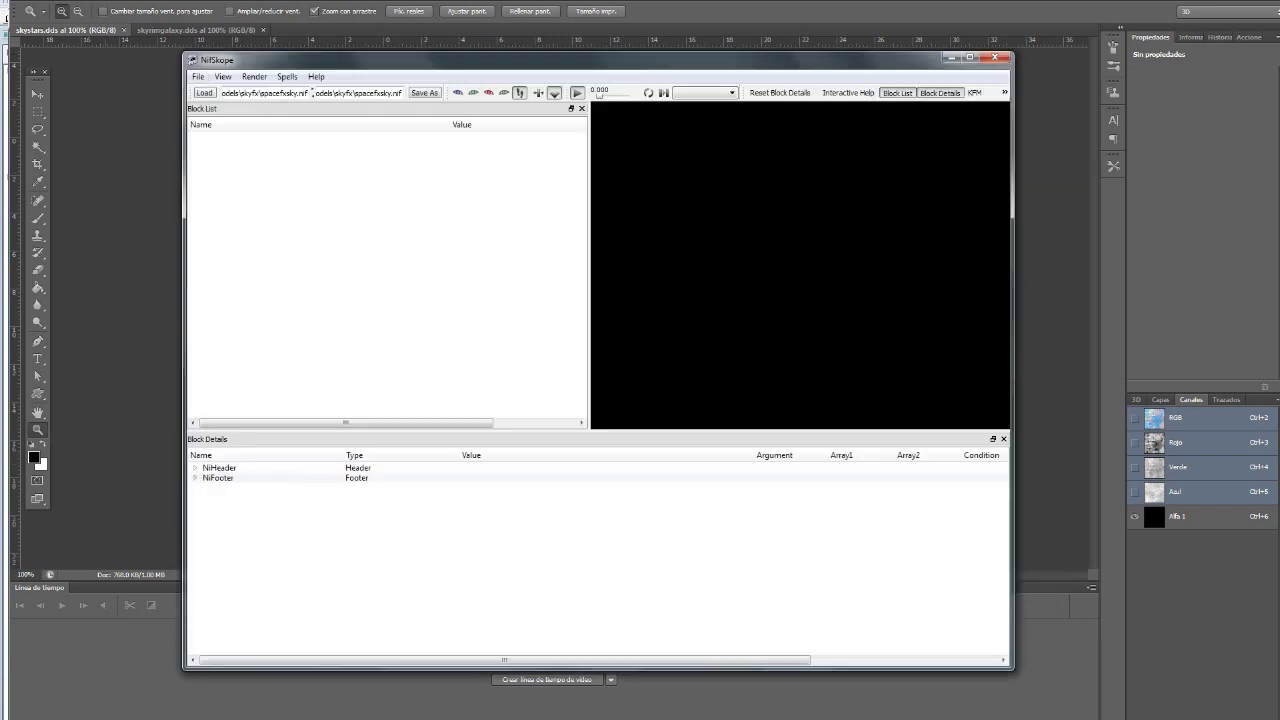
left_click(204, 93)
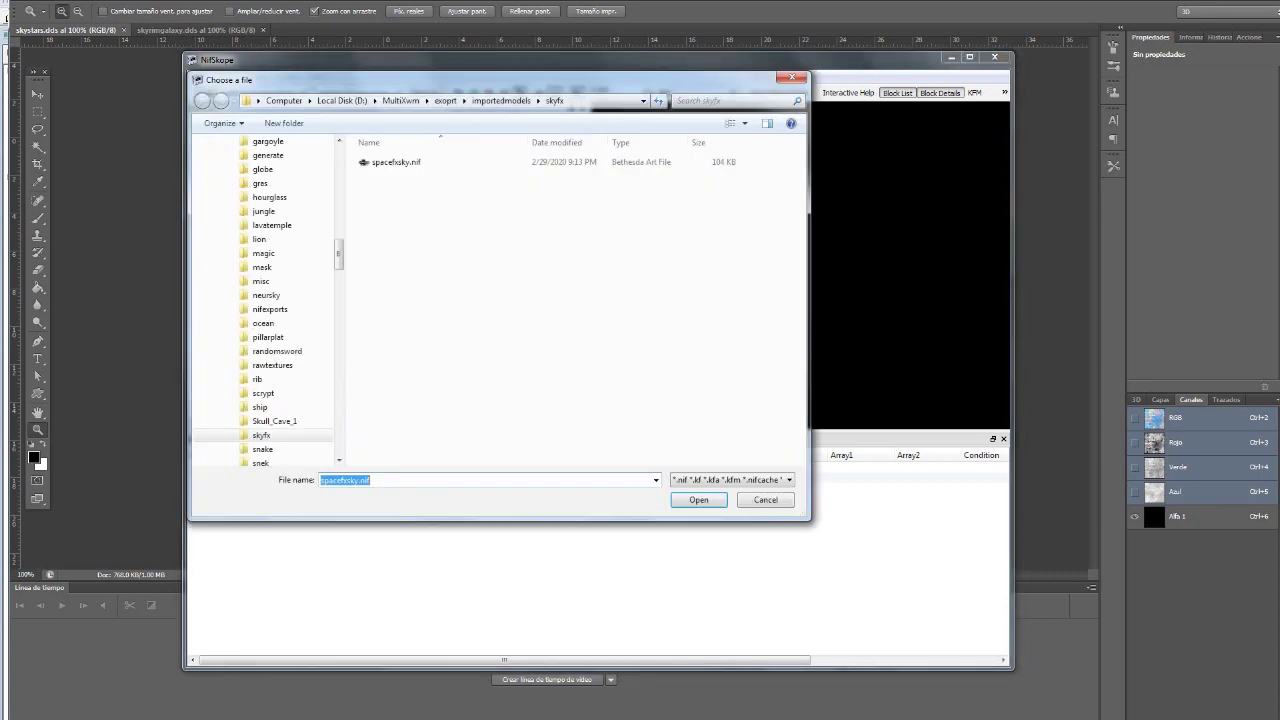
key("Return")
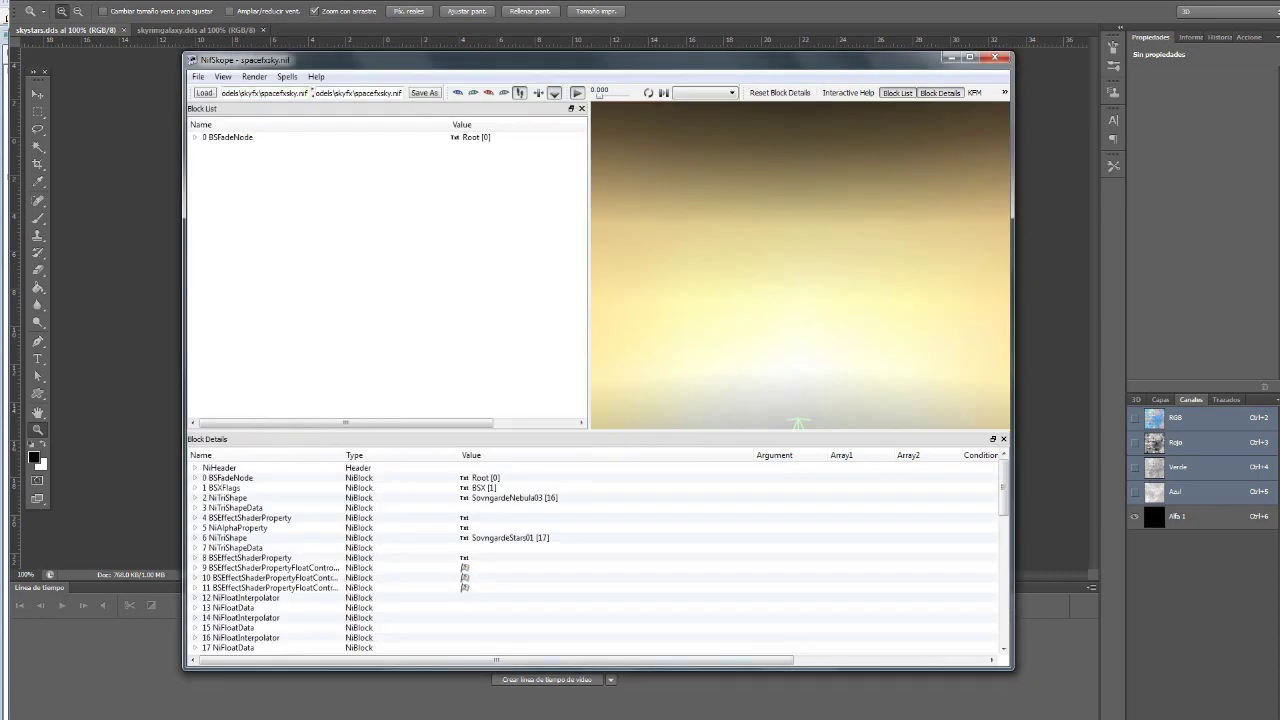
- Switch to Blender and view the Cylinder planet mesh from another angle
left_click(441, 718)
left_click(514, 684)
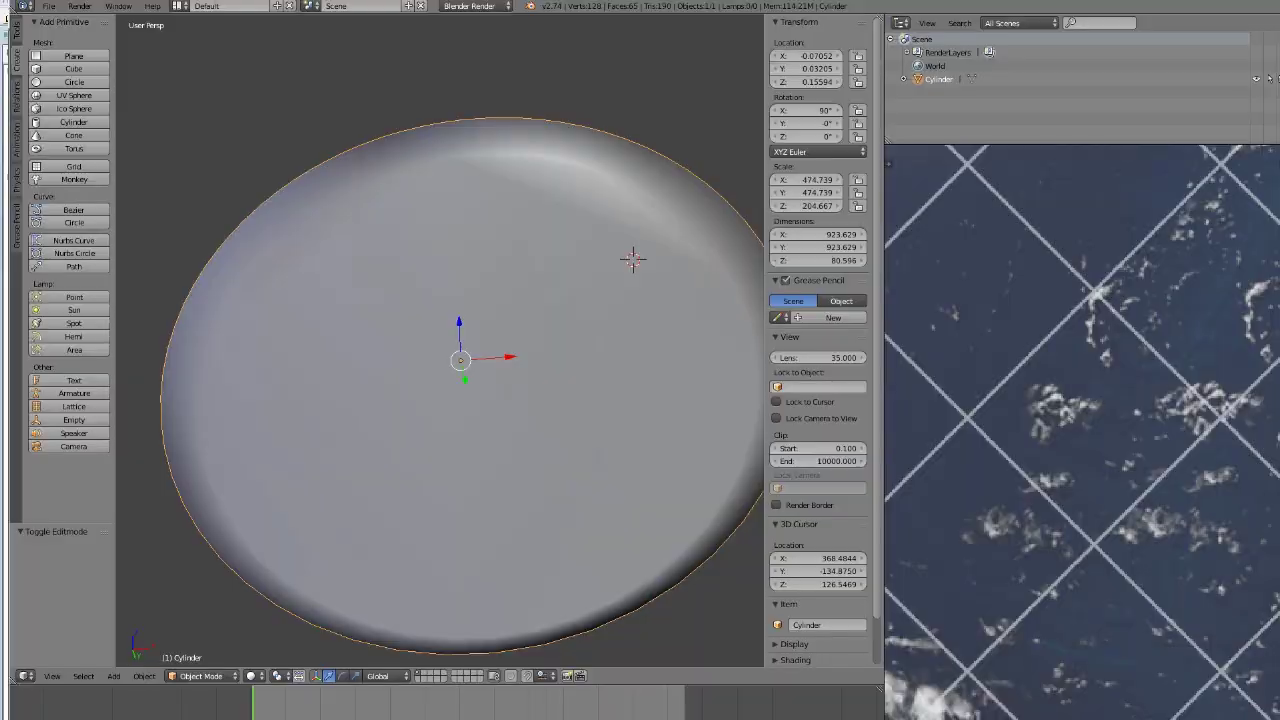
middle_click_drag(450, 420, 450, 270)
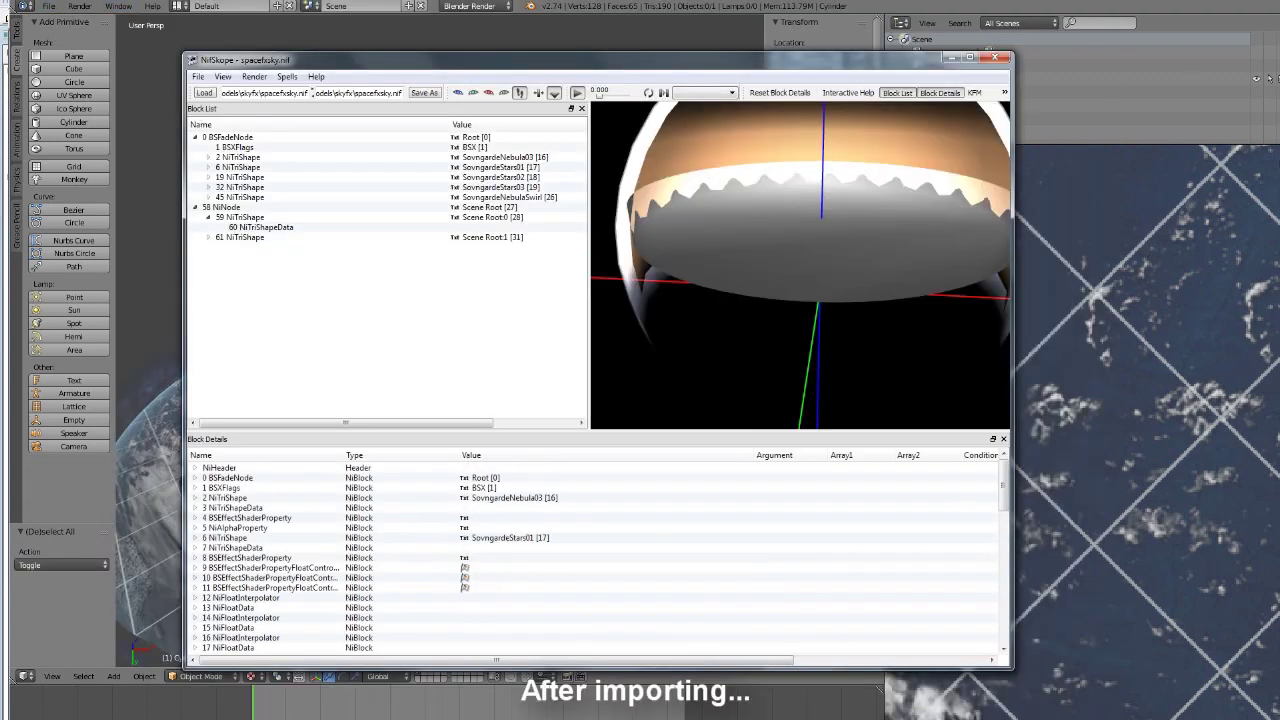
- Rename the imported NiNode block 58 in spacefxsky.nif to "planet"
left_click(244, 217)
left_click(226, 207)
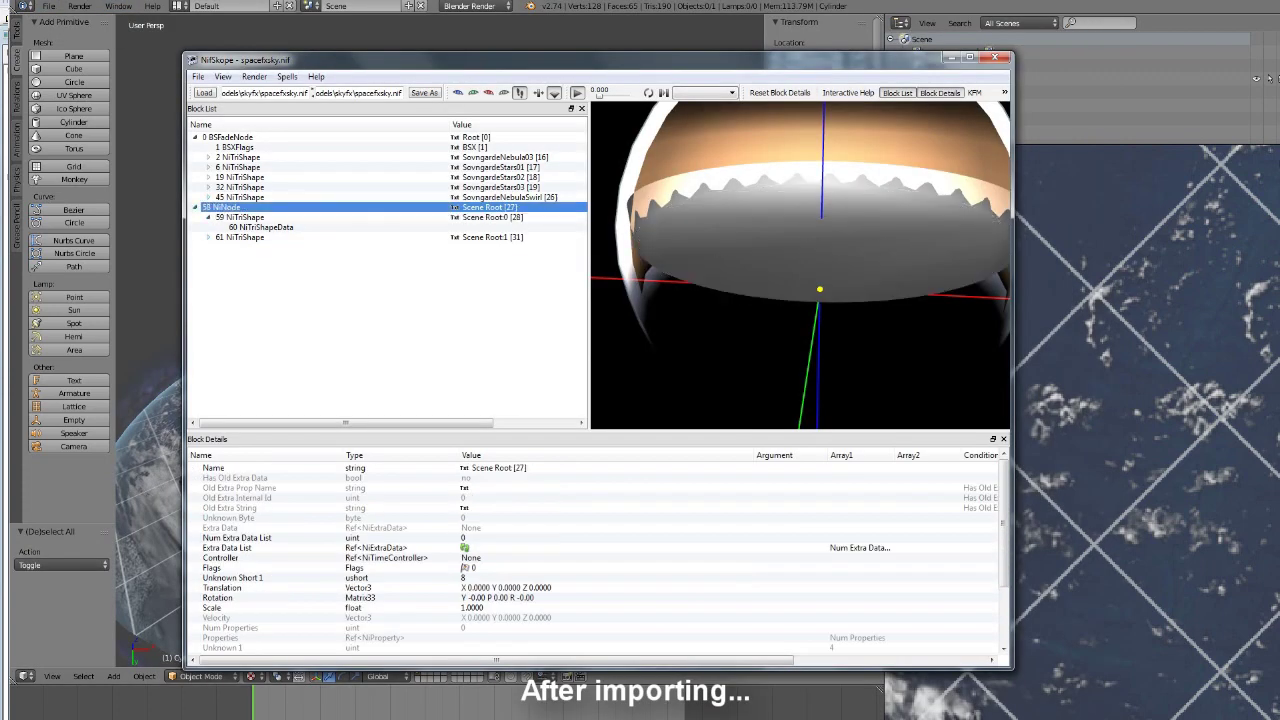
right_click(514, 468)
left_click(562, 472)
type("s")
key("BackSpace")
type("planet")
key("Return")
- Set the root BSFadeNode's number of children to 6 and link the new child slot to block 58
left_click(230, 137)
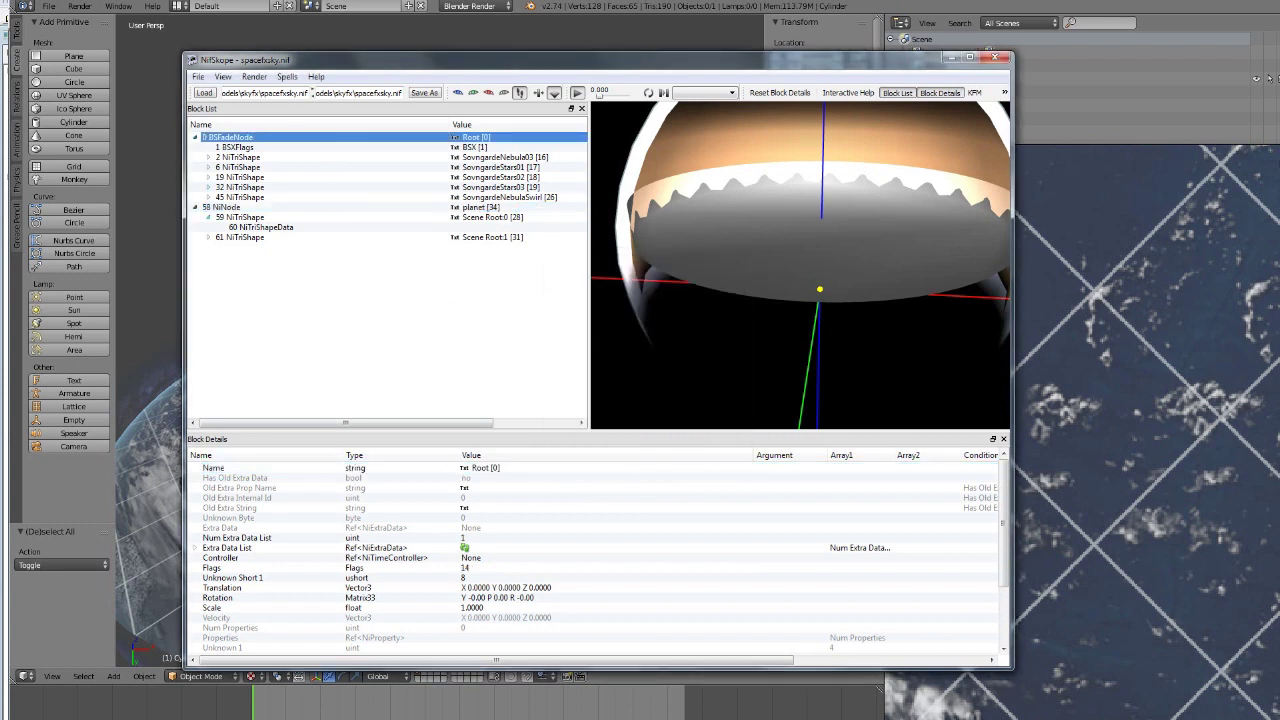
scroll(500, 560, "down", 3)
left_click(228, 618)
left_click(195, 628)
left_click(465, 578)
double_click(465, 568)
type("6")
left_click(465, 578)
double_click(490, 638)
type("58")
key("Return")
- Set the planet node's Z translation to -256
left_click(208, 207)
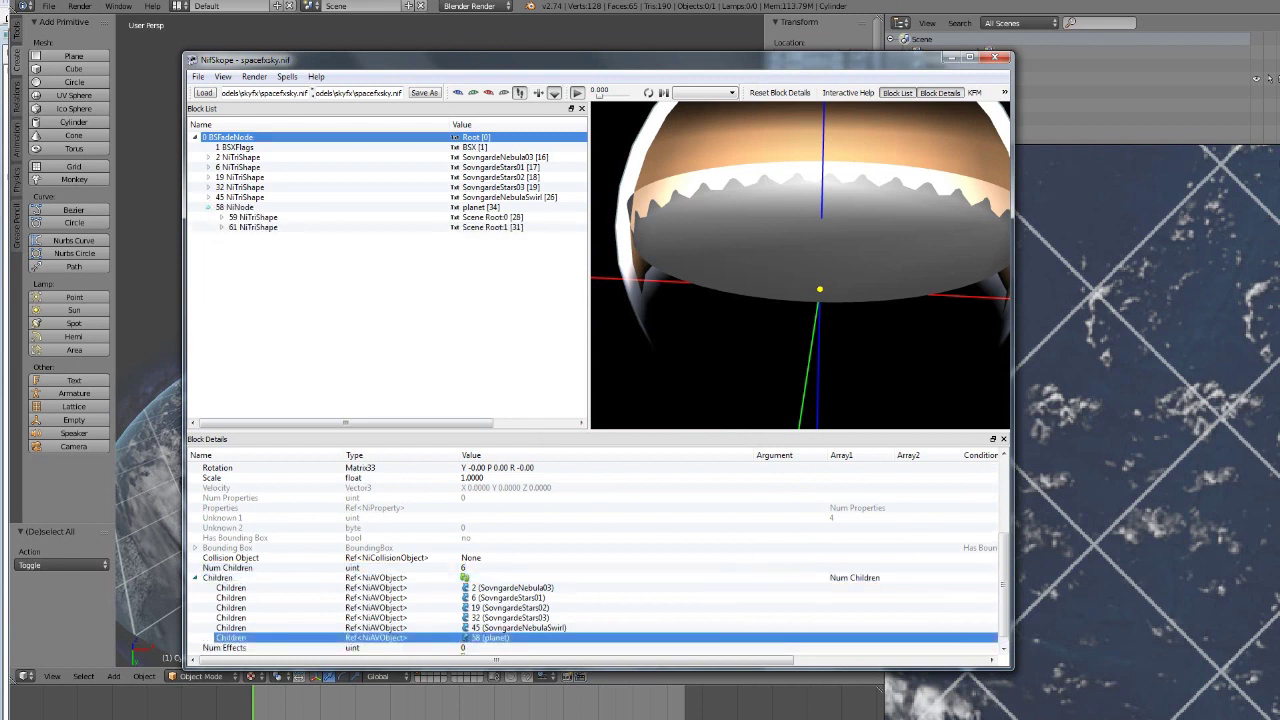
left_click(238, 207)
left_click(490, 518)
double_click(490, 508)
key("Tab")
key("Tab")
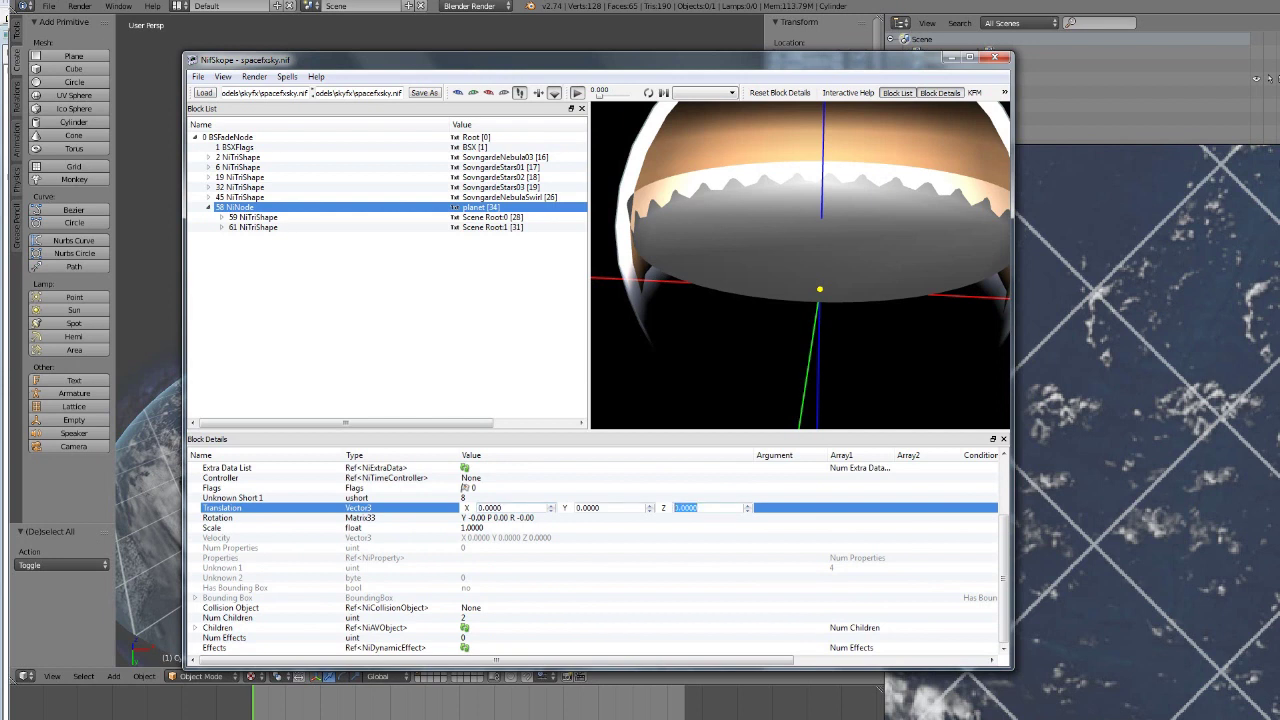
type("-256")
key("Return")
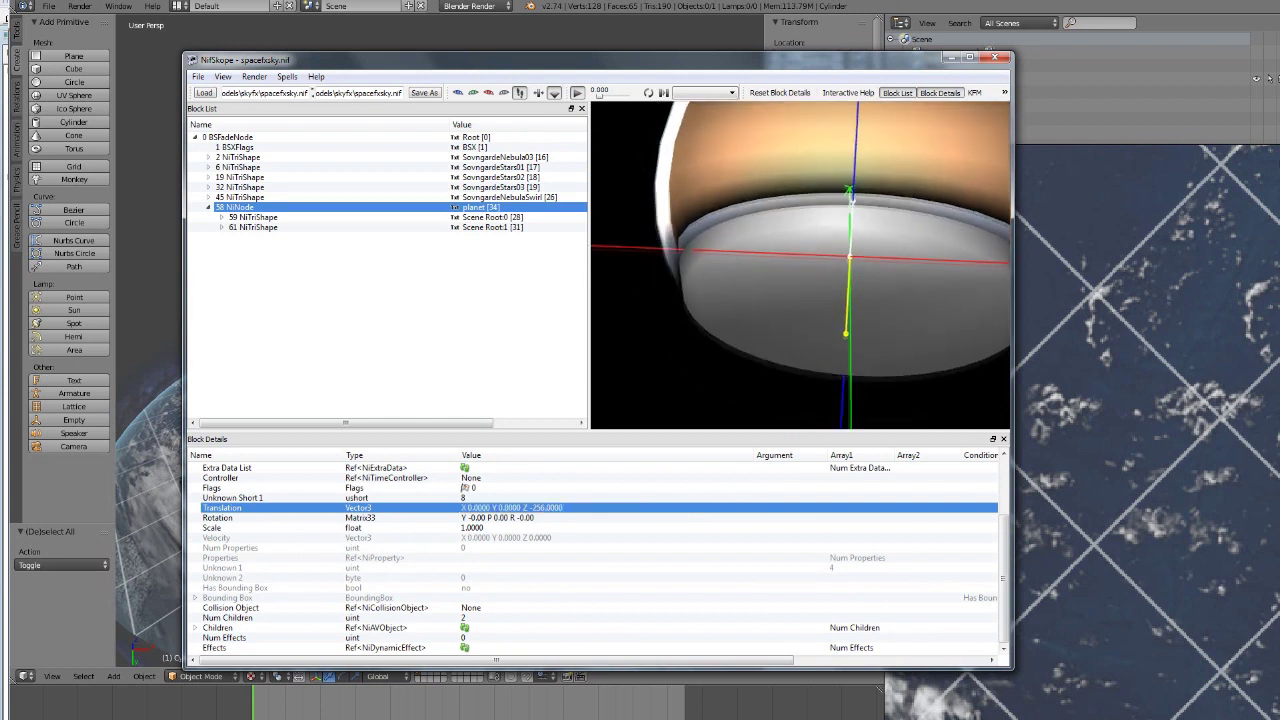
- Check where the planet disc meets the sky dome and set the planet node's Z translation to -224
left_click_drag(800, 310, 787, 248)
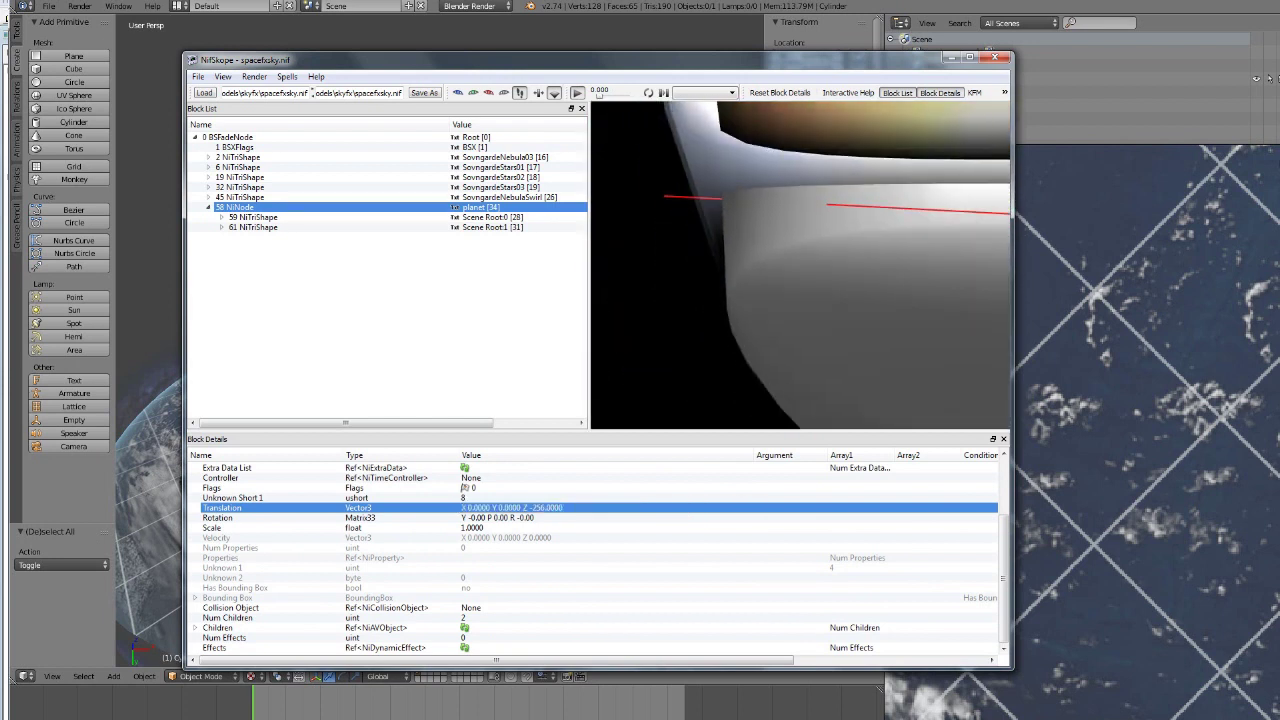
double_click(512, 508)
key("Tab")
key("Tab")
type("-224")
key("Return")
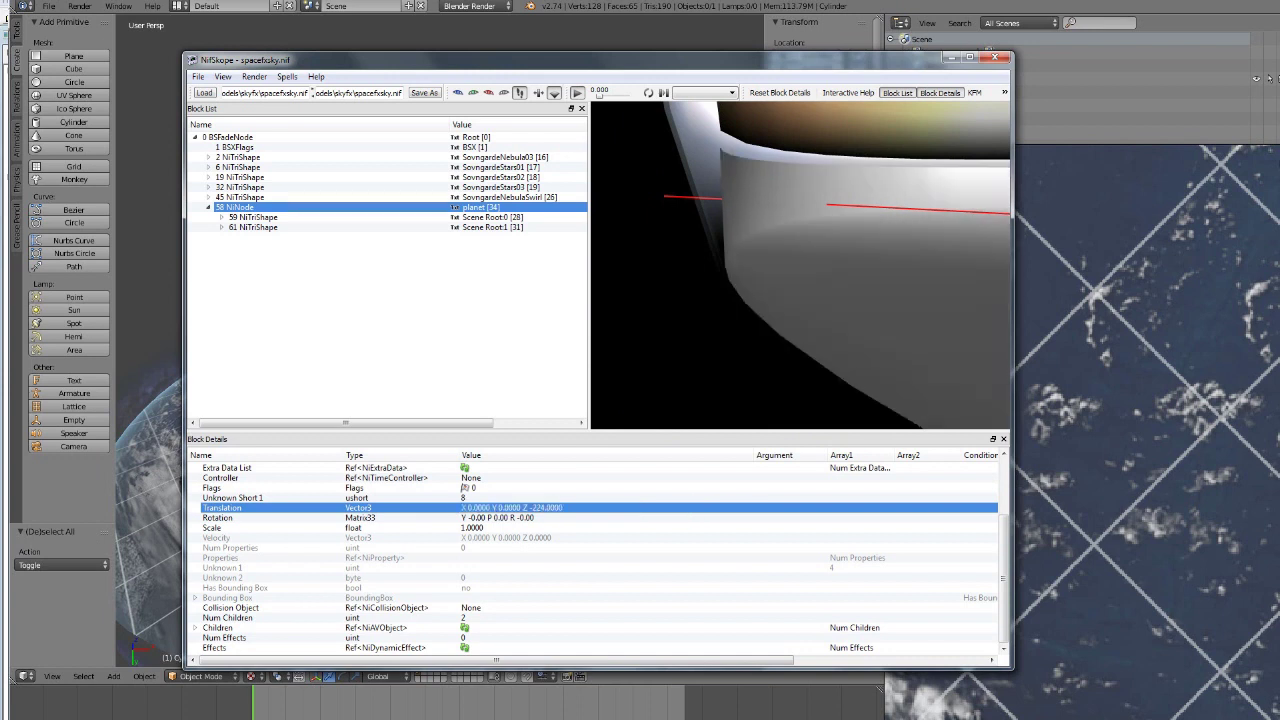
- Set the planet node's Z translation to -192 and check the planet's fit against the sky dome
double_click(512, 508)
key("Tab")
key("Tab")
type("-192")
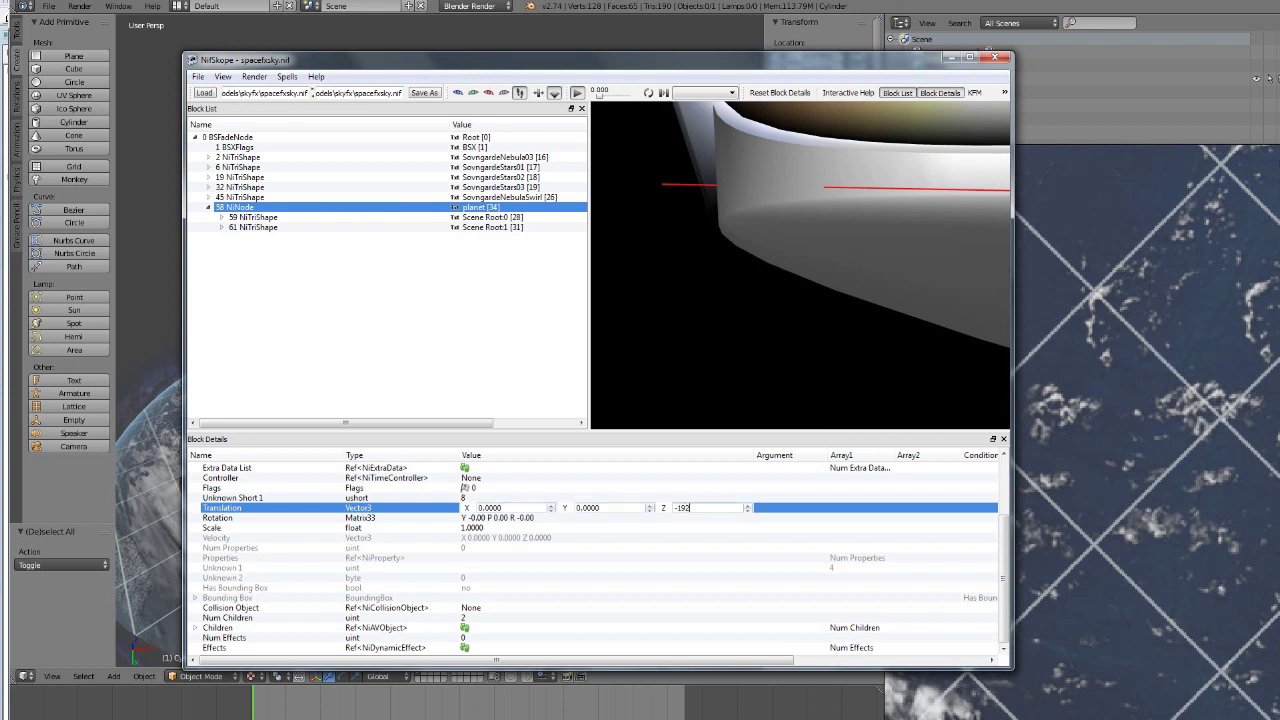
key("Return")
mouse_move(800, 220)
left_mouse_down()
mouse_move(800, 320)
mouse_move(765, 325)
mouse_move(790, 300)
mouse_move(765, 285)
mouse_move(790, 260)
left_mouse_up()
left_click(765, 285)
- Inspect the sub-blocks of the planet's two shapes and the NiAlphaProperty of SovngardeNebulaSwirl
left_click(252, 227)
left_click(222, 217)
left_click(222, 237)
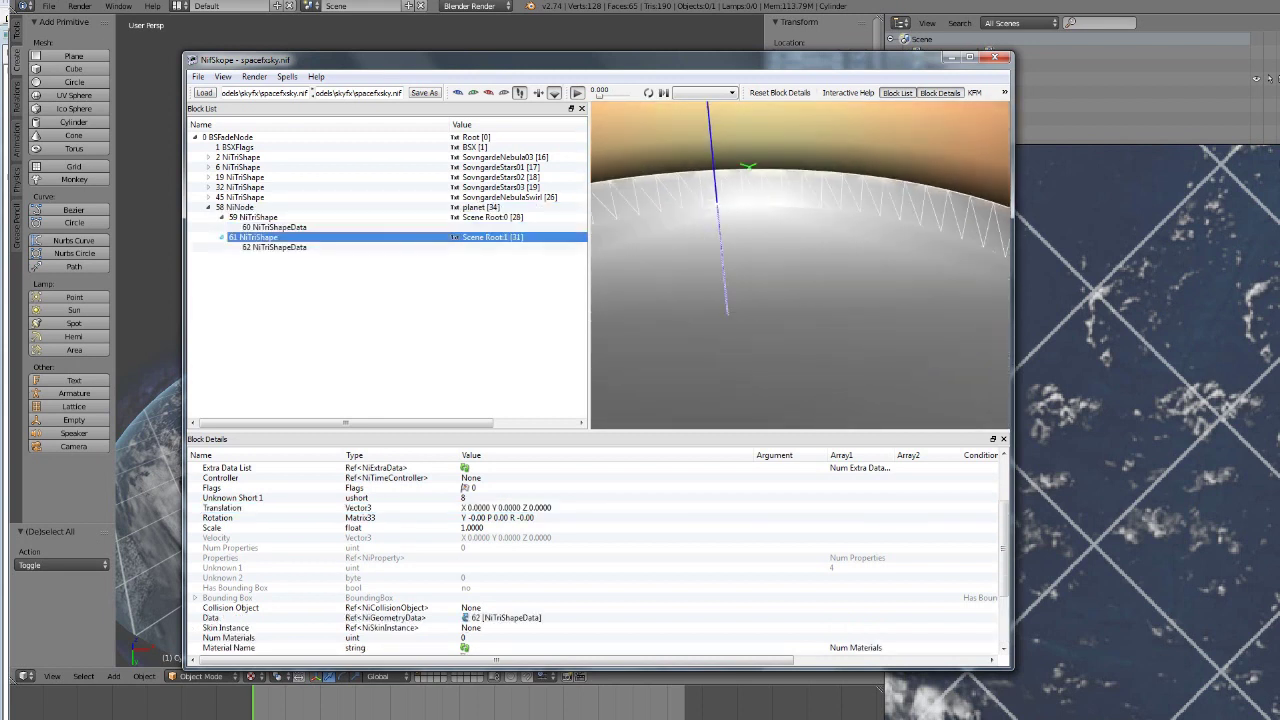
left_click(209, 197)
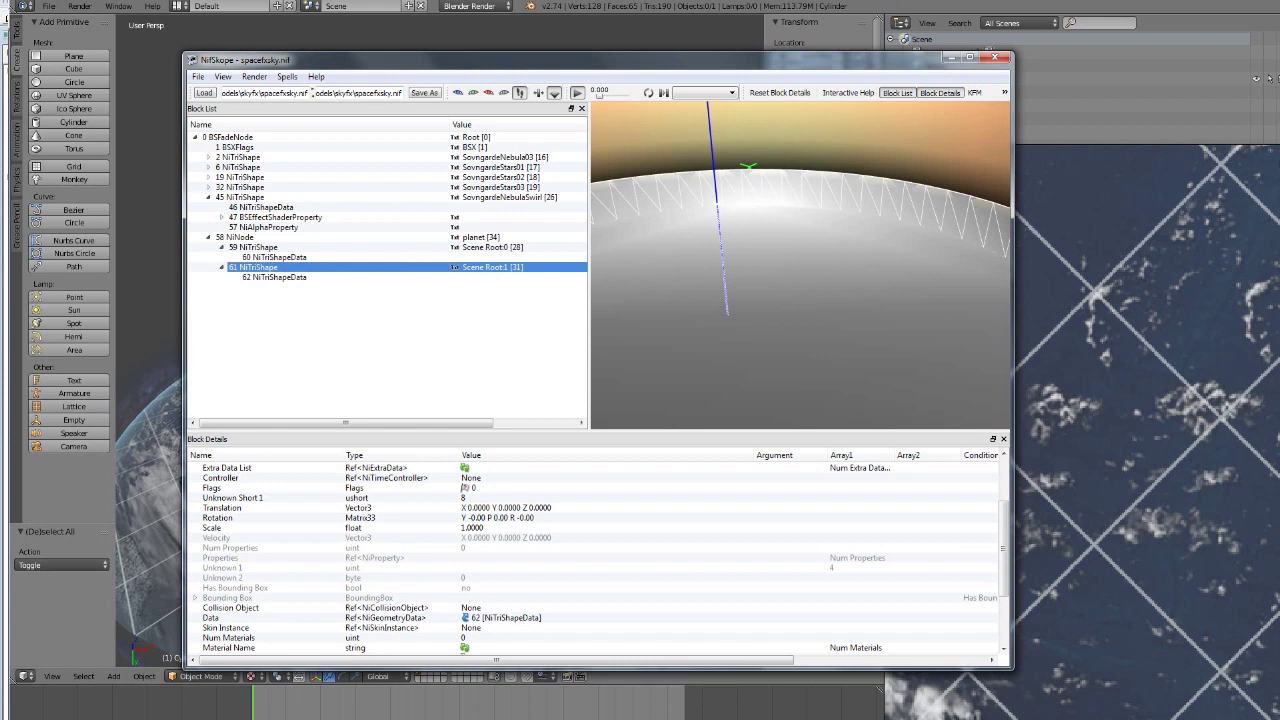
left_click(268, 227)
- Save the edited mesh over spacefxsky.nif in the skyfx folder
left_click(198, 77)
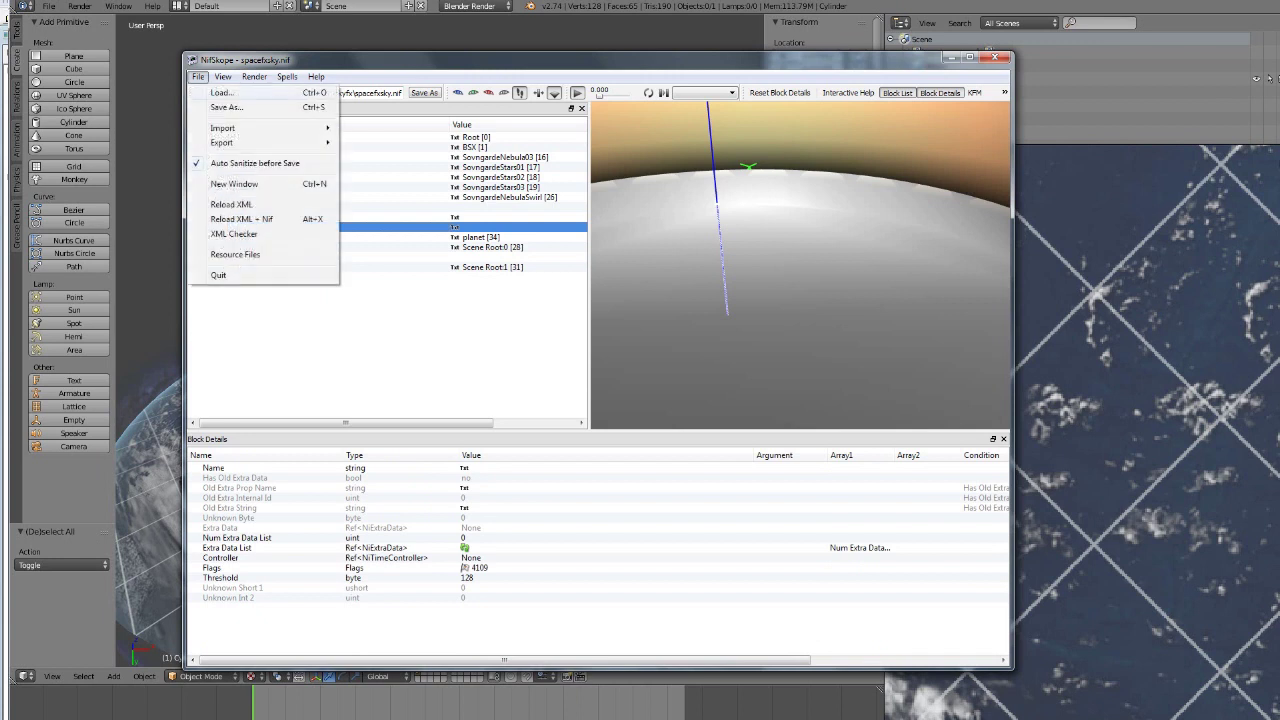
left_click(222, 107)
left_click(697, 498)
key("Return")
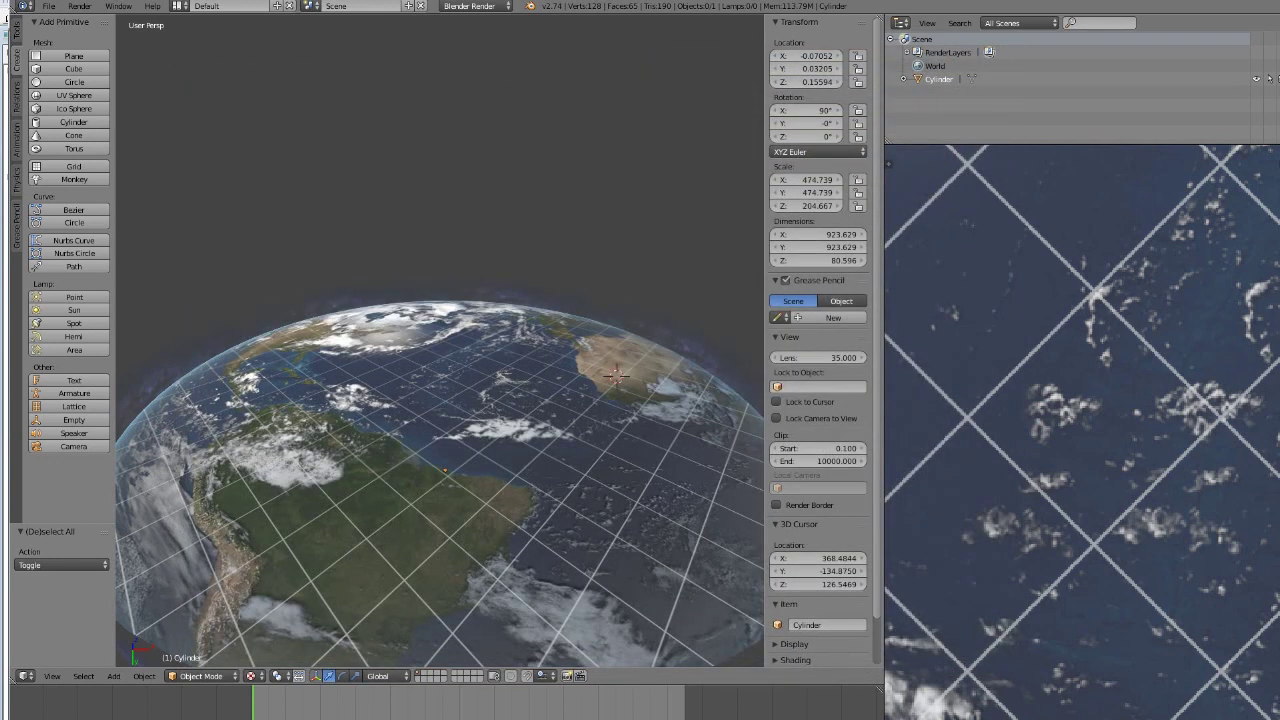
- Launch NifSkope.exe again from the nifskope2.0DEV7 folder and allow the unverified program to run
mouse_move(386, 718)
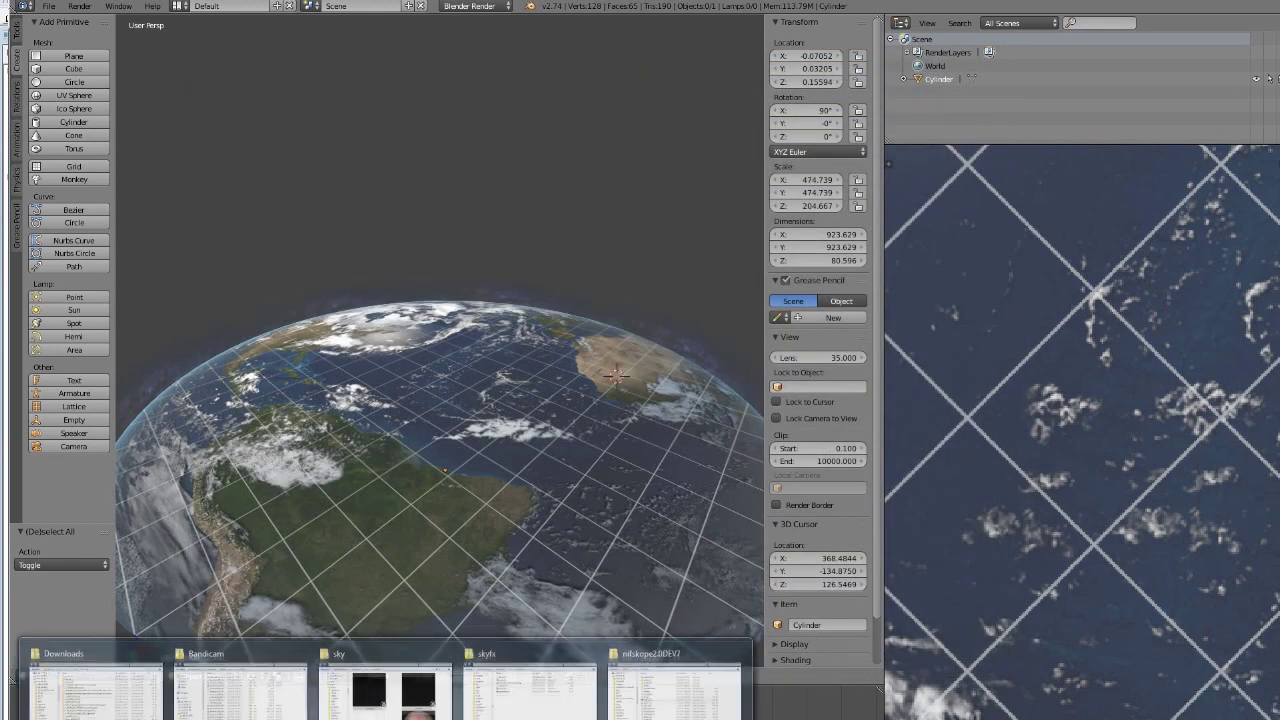
left_click(674, 690)
double_click(785, 450)
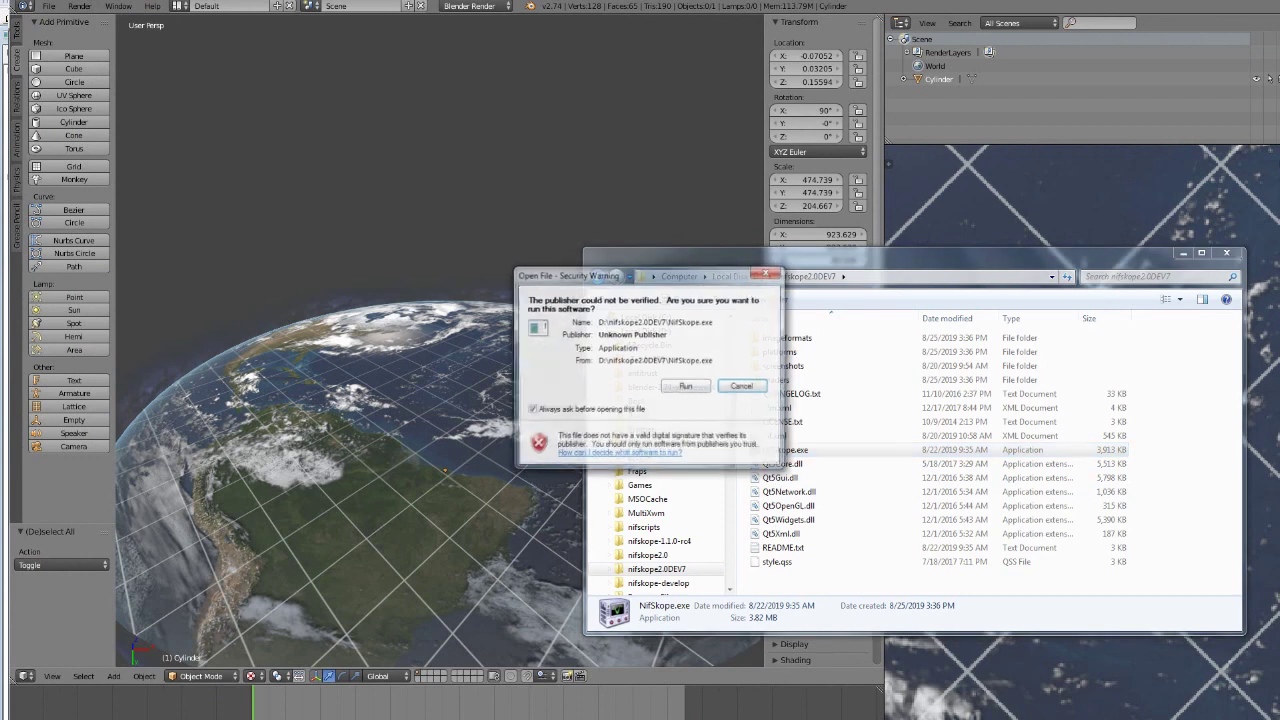
left_click(686, 385)
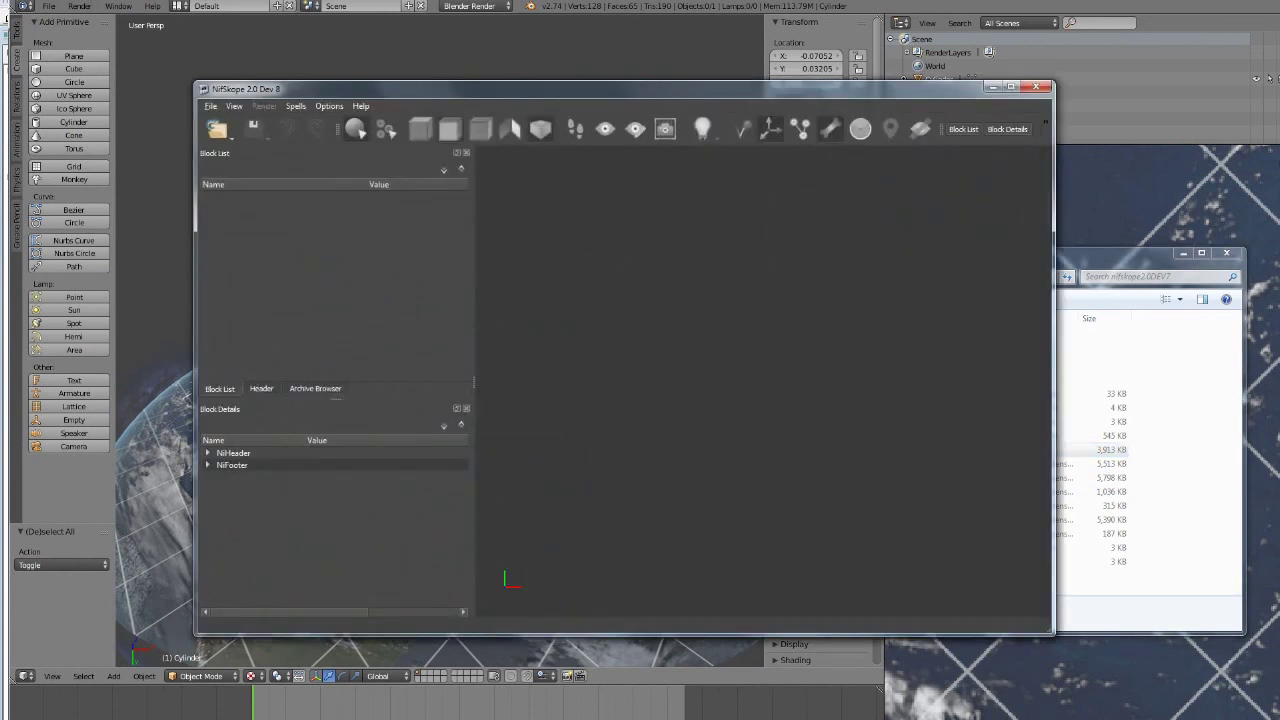
- Open the saved spacefxsky.nif in NifSkope 2.0 and inspect the sky and the area below it
left_click_drag(460, 89, 422, 85)
left_click(173, 101)
left_click(194, 117)
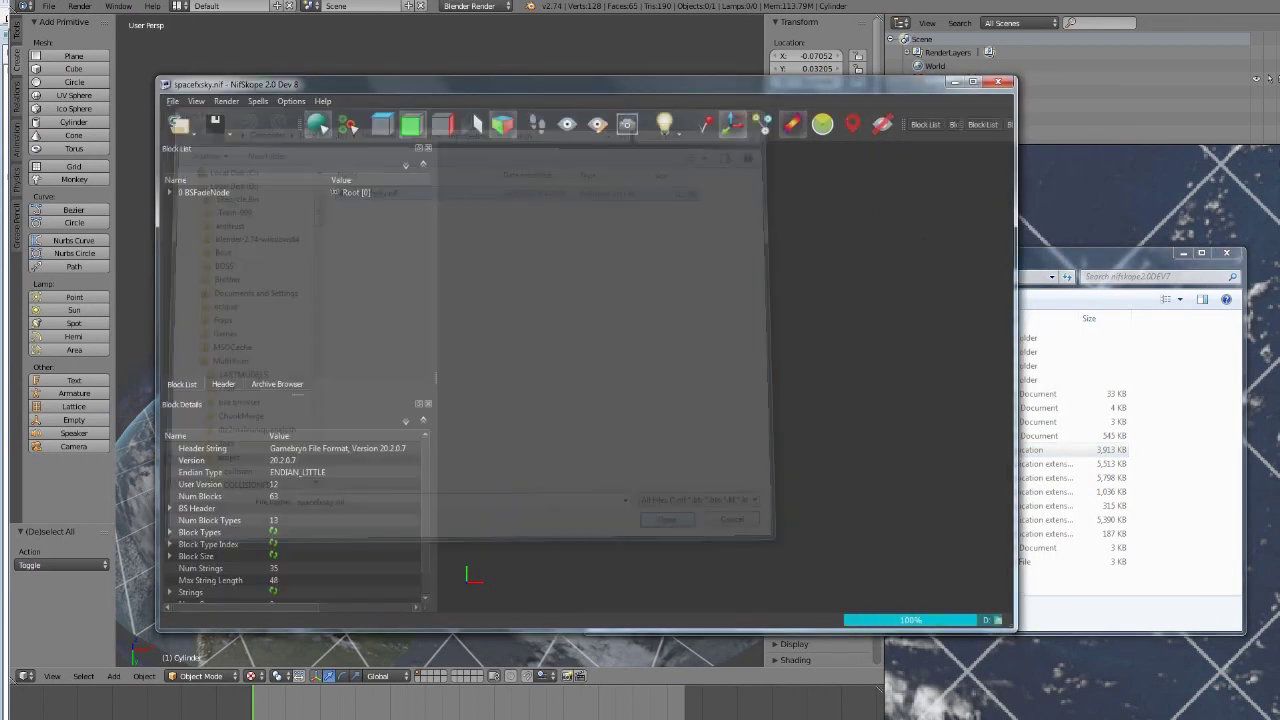
left_click_drag(725, 375, 780, 400)
scroll(760, 370, "up", 5)
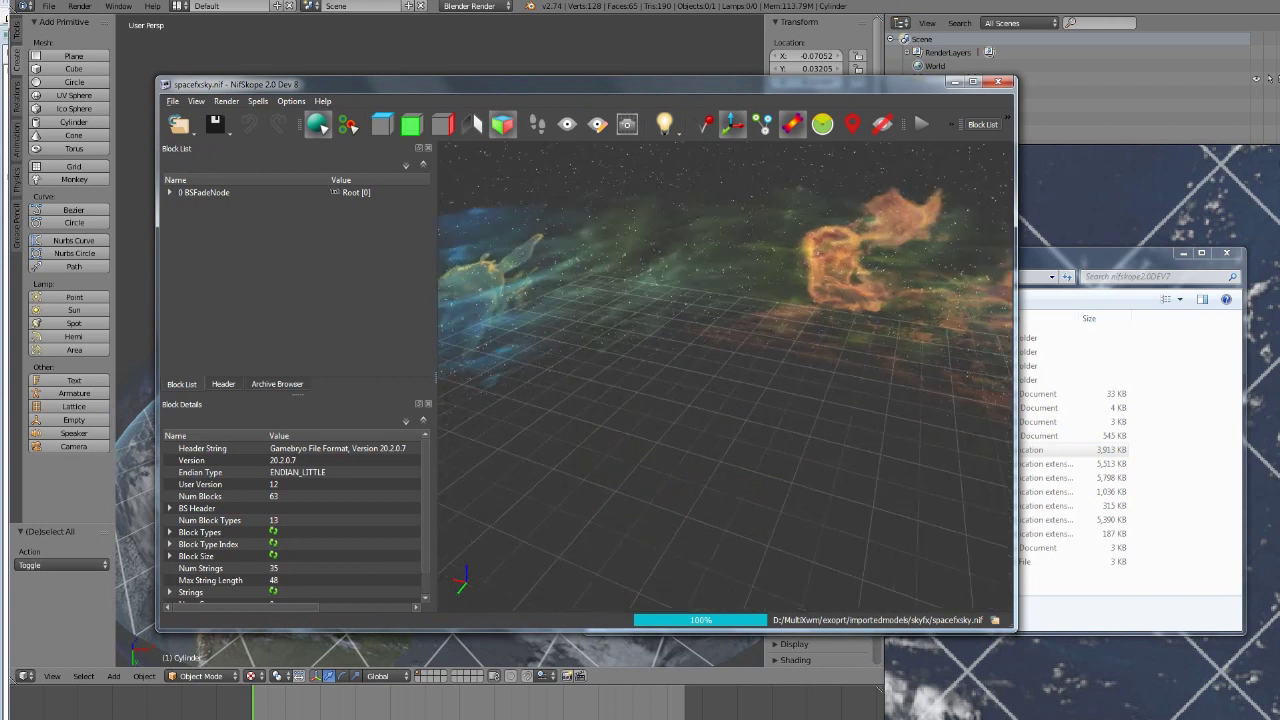
left_click(740, 330)
left_click(725, 480)
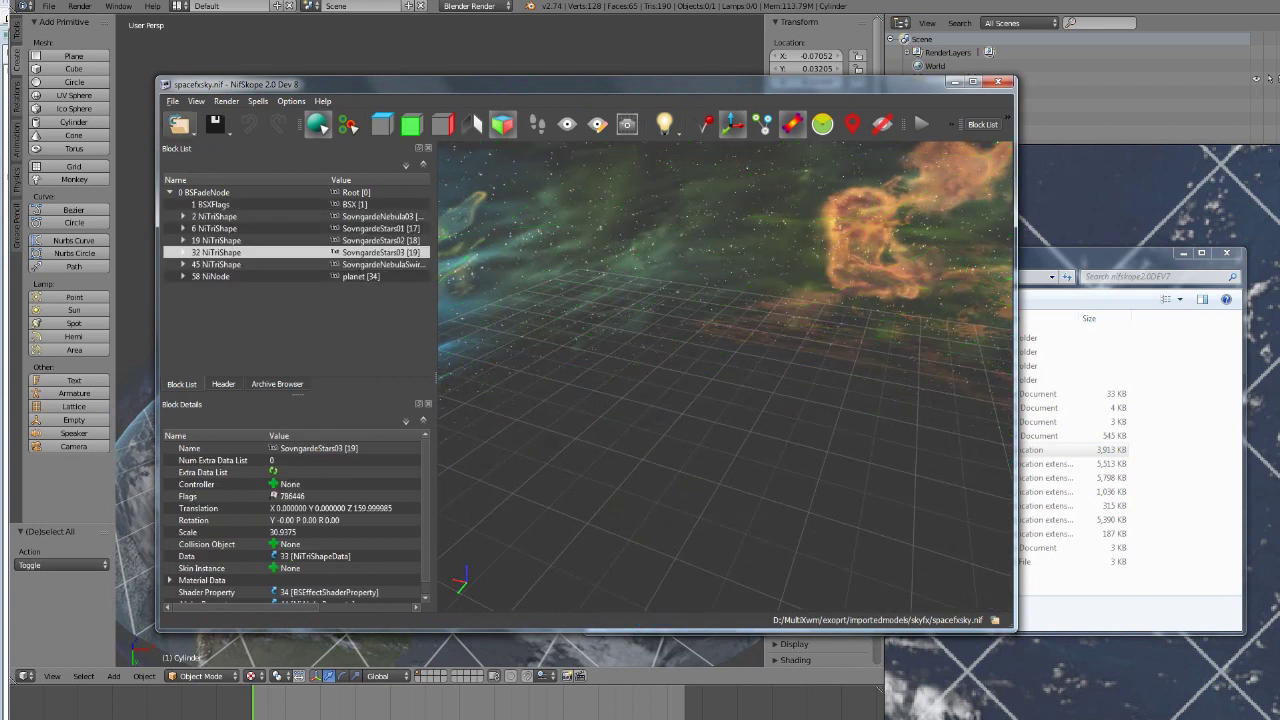
- Bring spacefxsky.nif back up in NifSkope 2.0 and view the planet beneath the nebulae
left_click(180, 124)
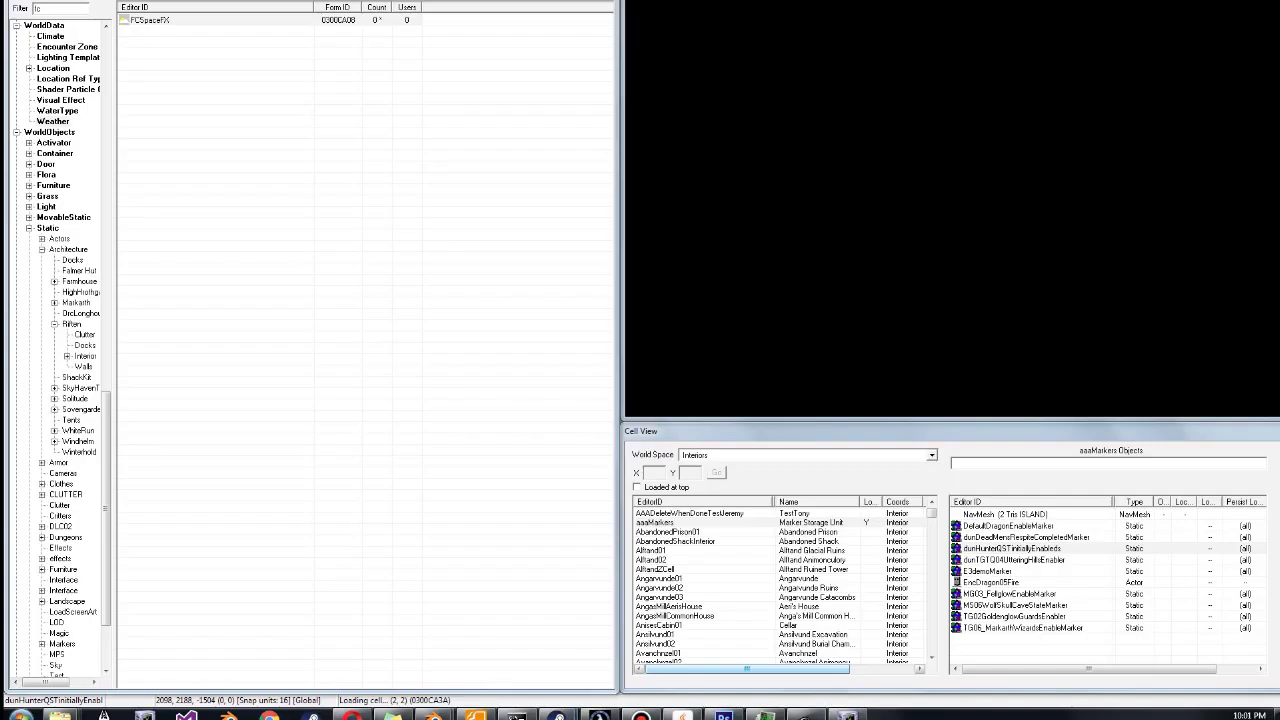
left_click(848, 715)
left_click_drag(740, 400, 530, 257)
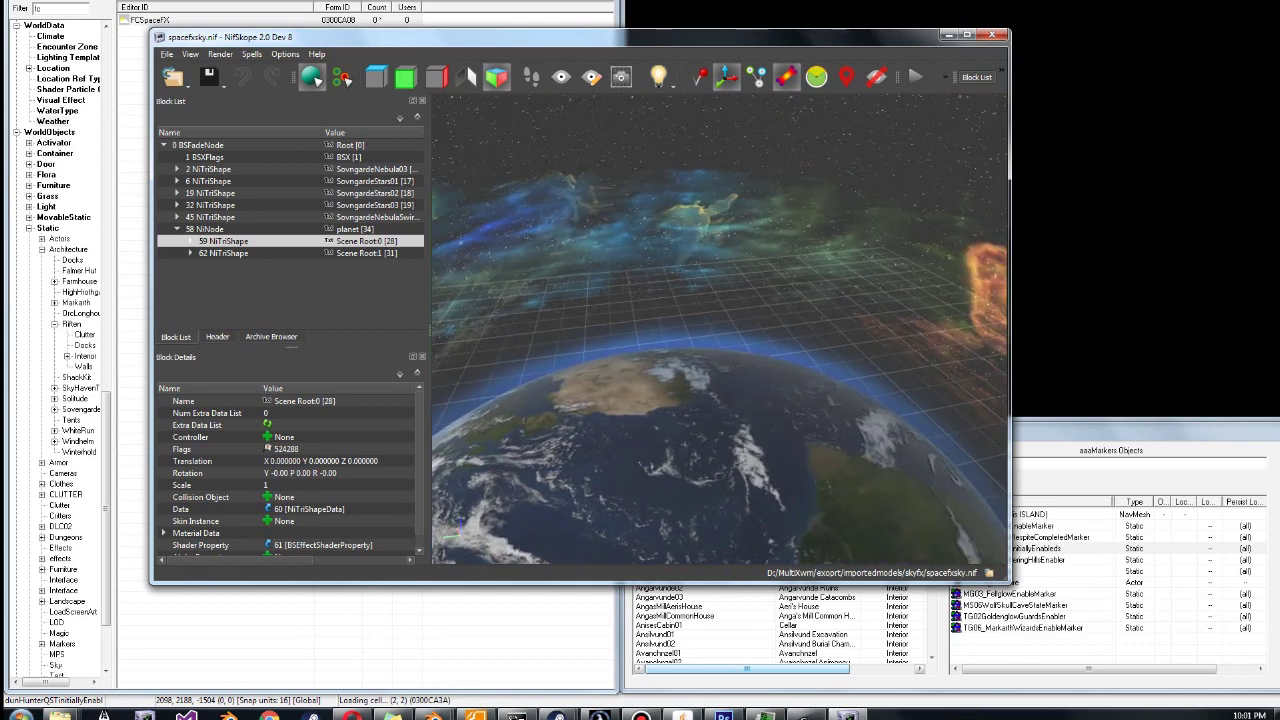
- Examine the planet's horizon and the surrounding nebulae of the sky mesh from several sides
scroll(720, 329, "up", 5)
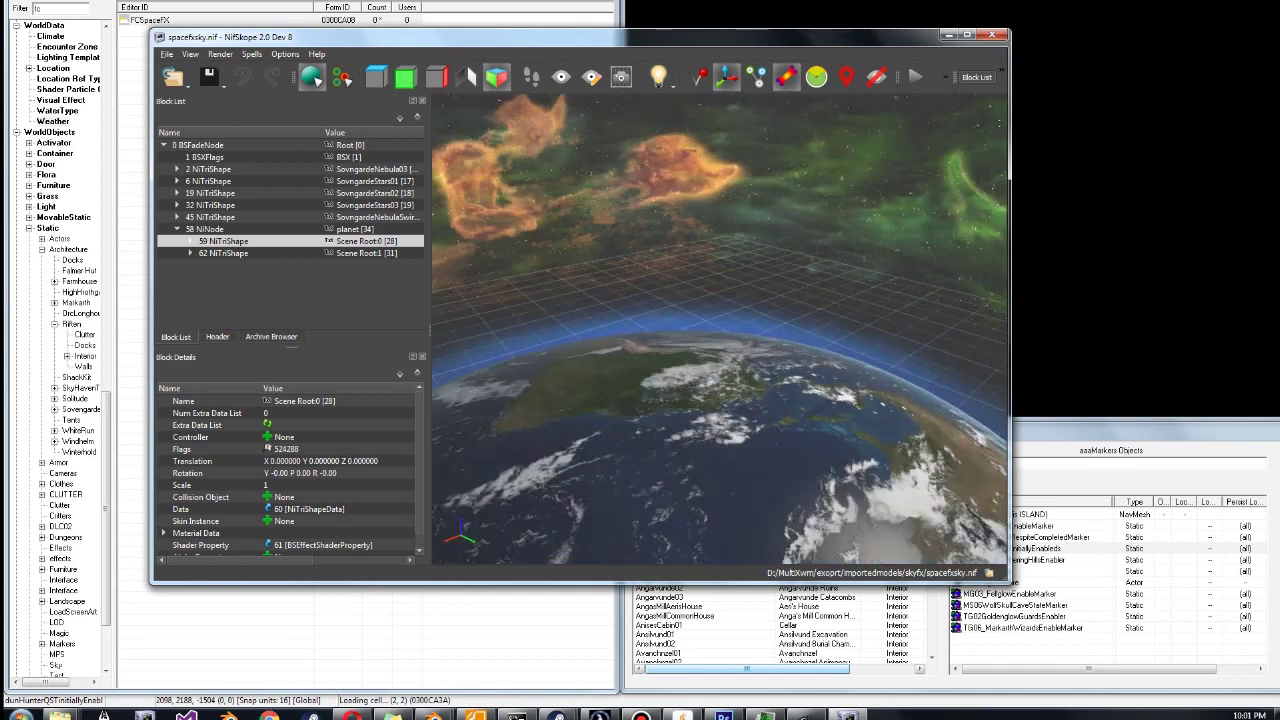
left_click_drag(720, 329, 895, 360)
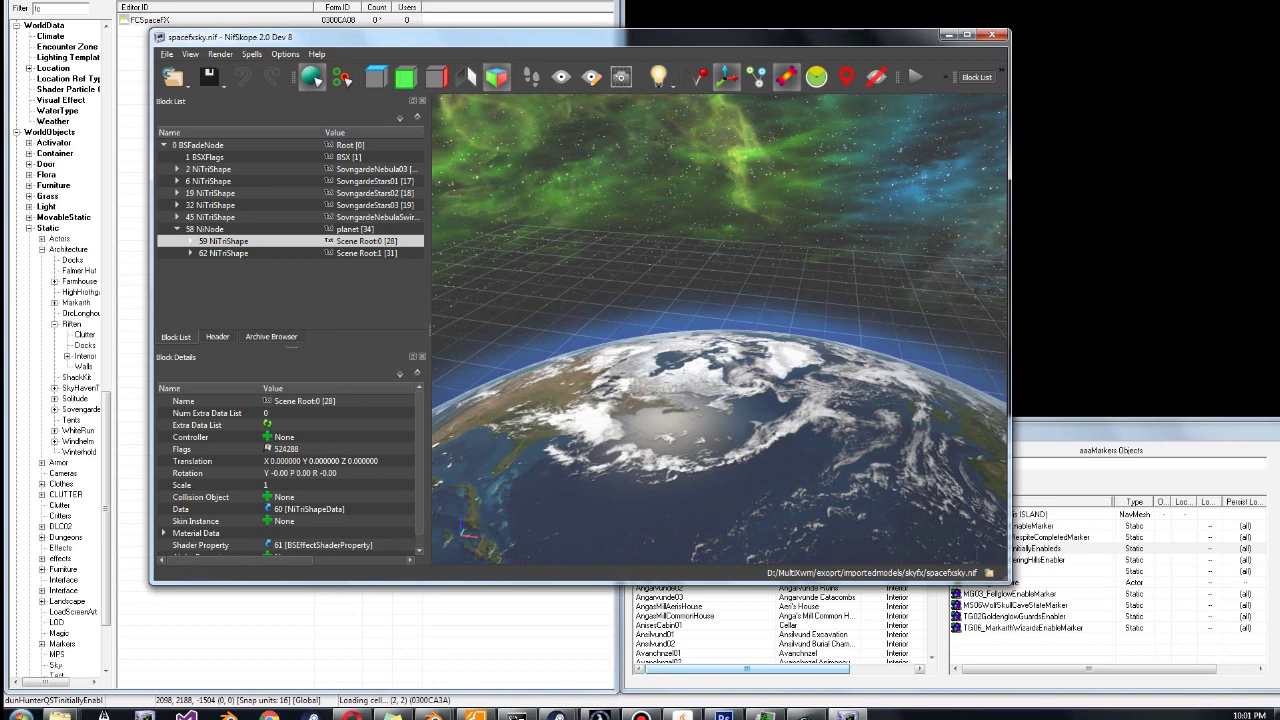
left_click_drag(720, 329, 715, 358)
scroll(720, 329, "down", 3)
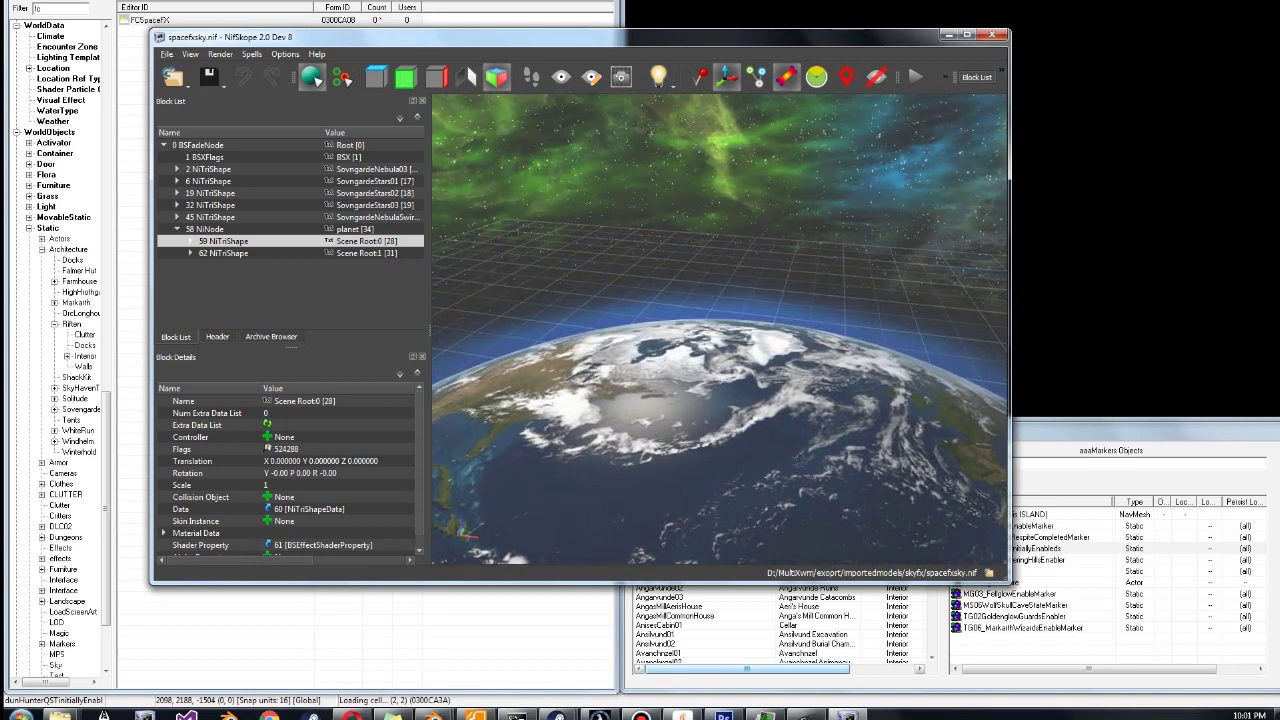
scroll(720, 329, "down", 3)
left_click_drag(760, 330, 722, 348)
- Examine the planet's surface up close and the whole globe against the star and nebula shapes
left_click(722, 345)
scroll(722, 345, "up", 5)
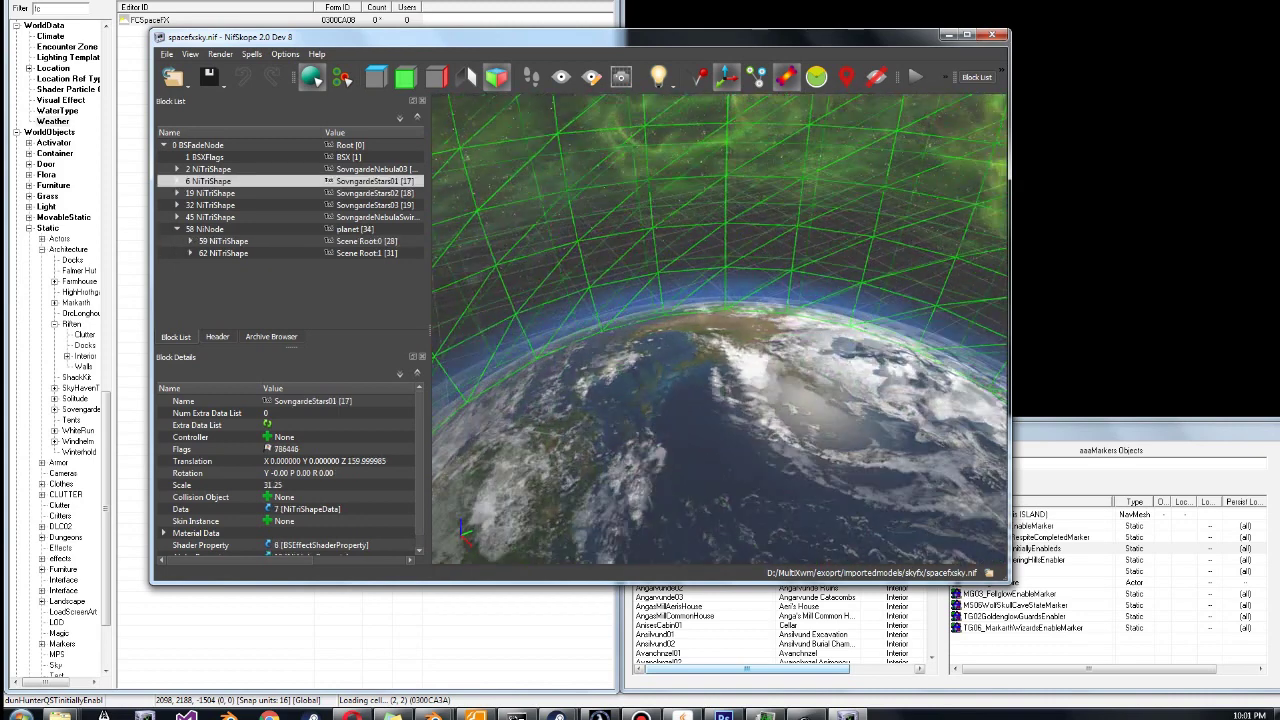
left_click(722, 345)
scroll(722, 345, "up", 4)
left_click_drag(722, 345, 676, 308)
scroll(676, 308, "down", 8)
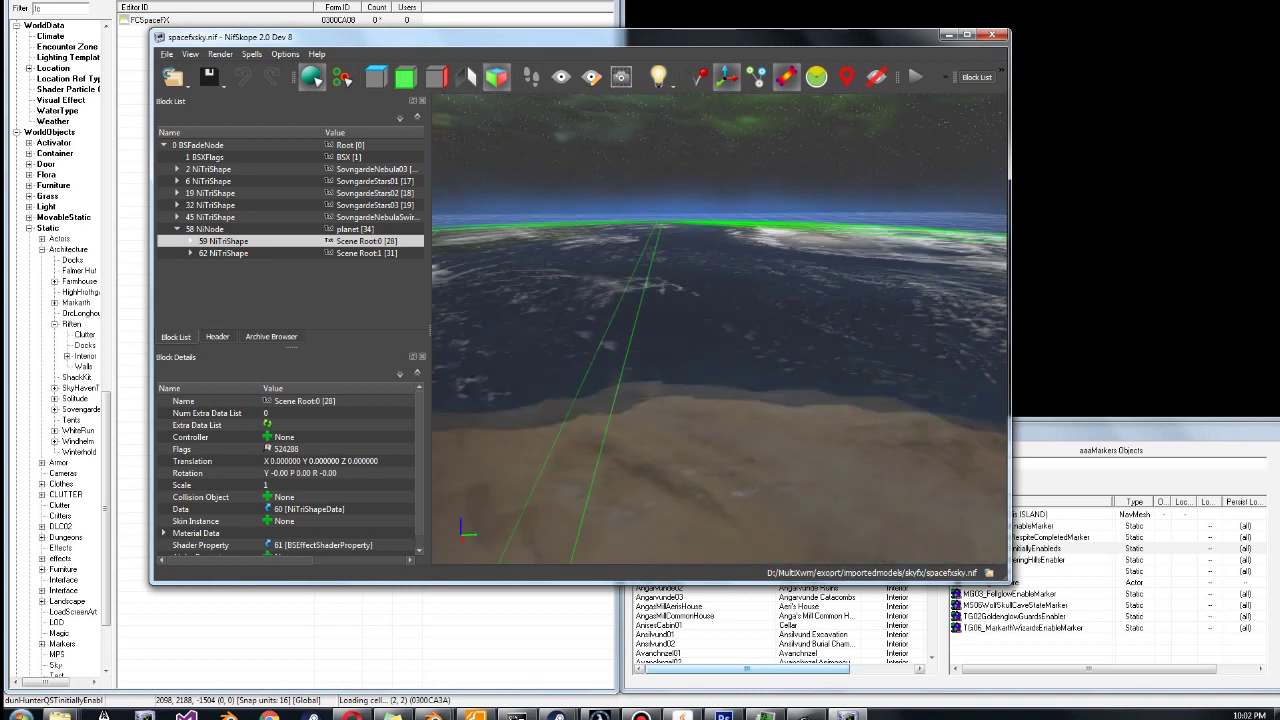
scroll(676, 308, "down", 5)
left_click_drag(700, 350, 736, 362)
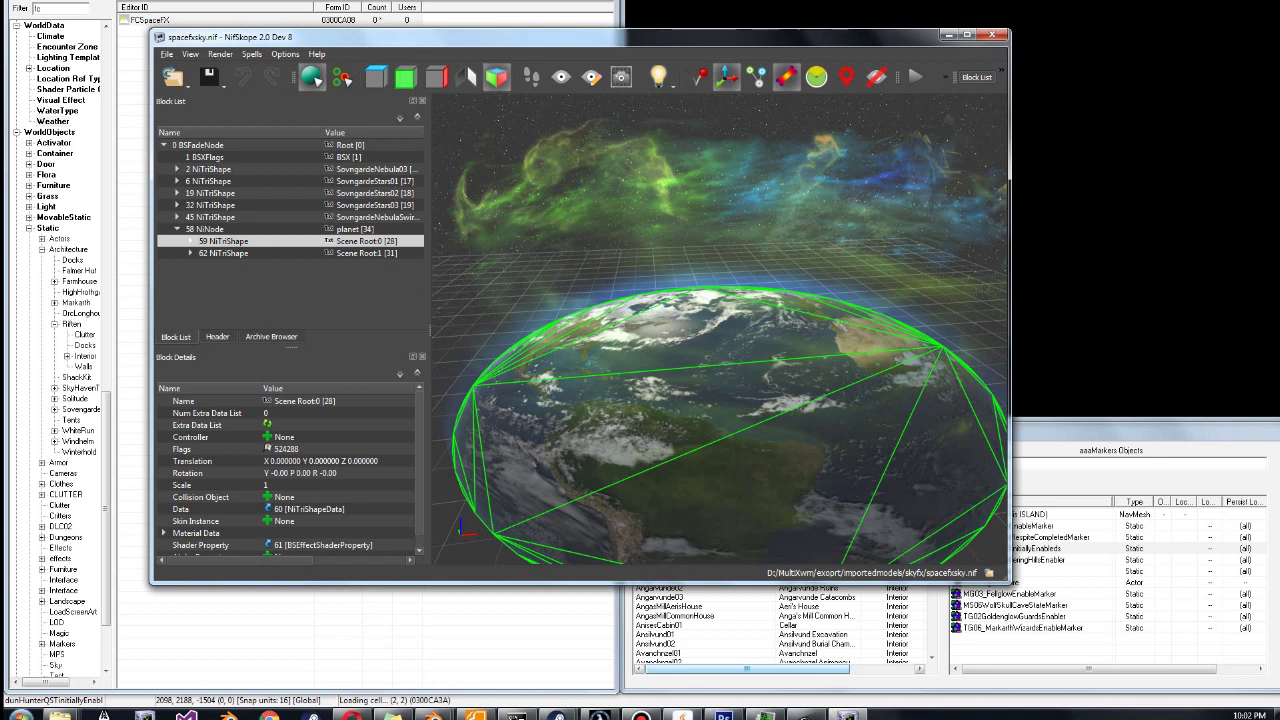
- Set the Z translation of the root BSFadeNode to 64
left_click(202, 145)
double_click(320, 461)
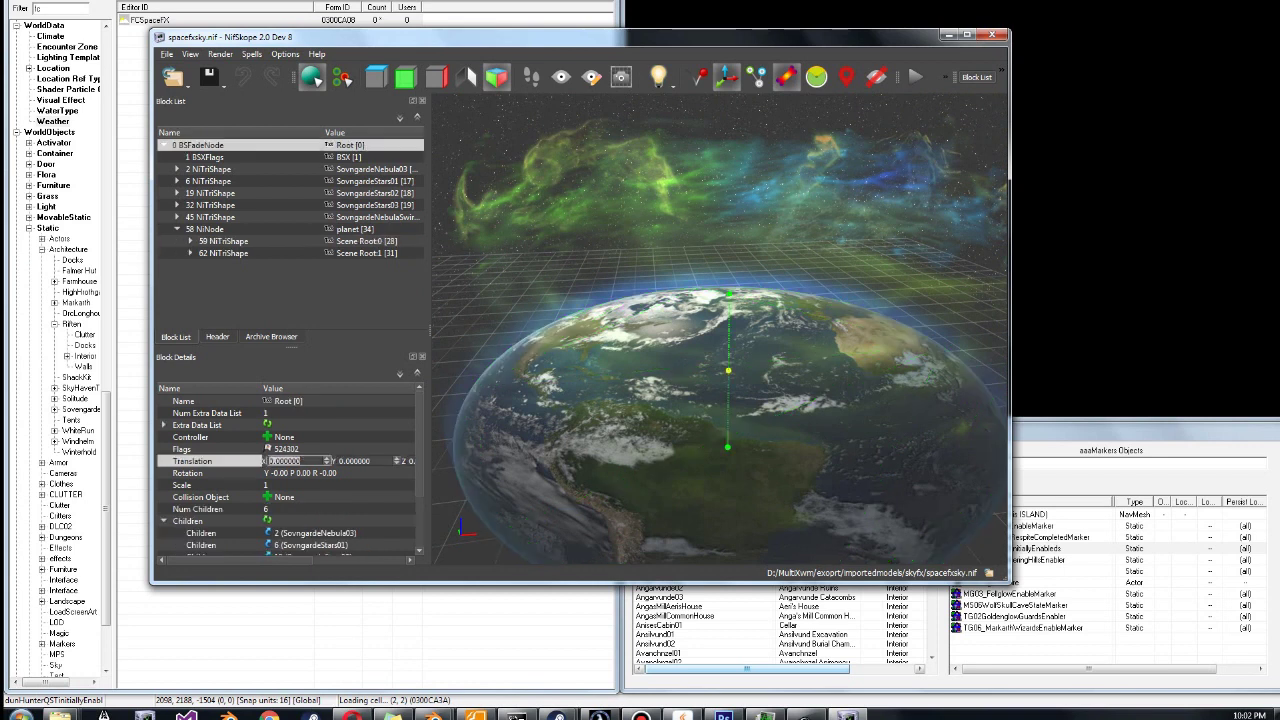
key("Tab")
key("Tab")
left_click_drag(250, 561, 342, 561)
type("64")
key("Return")
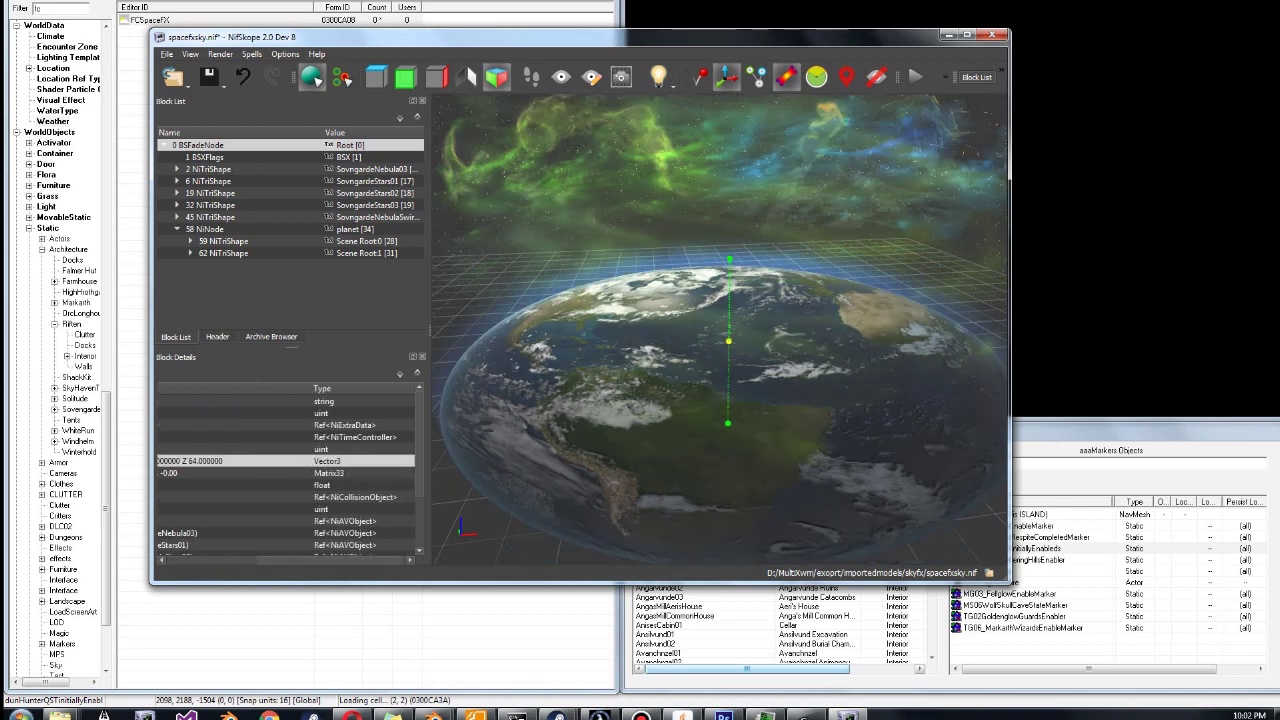
- Set the root BSFadeNode's Z translation to -128 and check the planet and sky from the new height
key("Return")
key("Tab")
key("Tab")
type("-128")
key("Return")
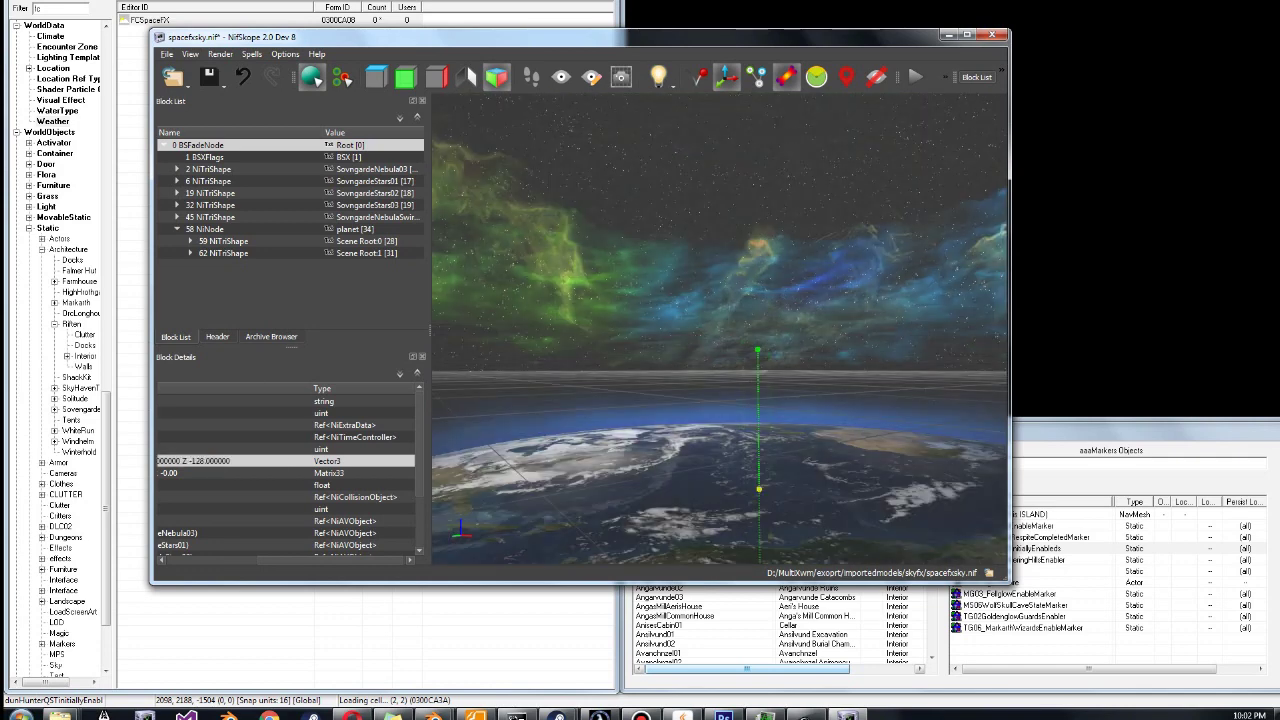
key("Right")
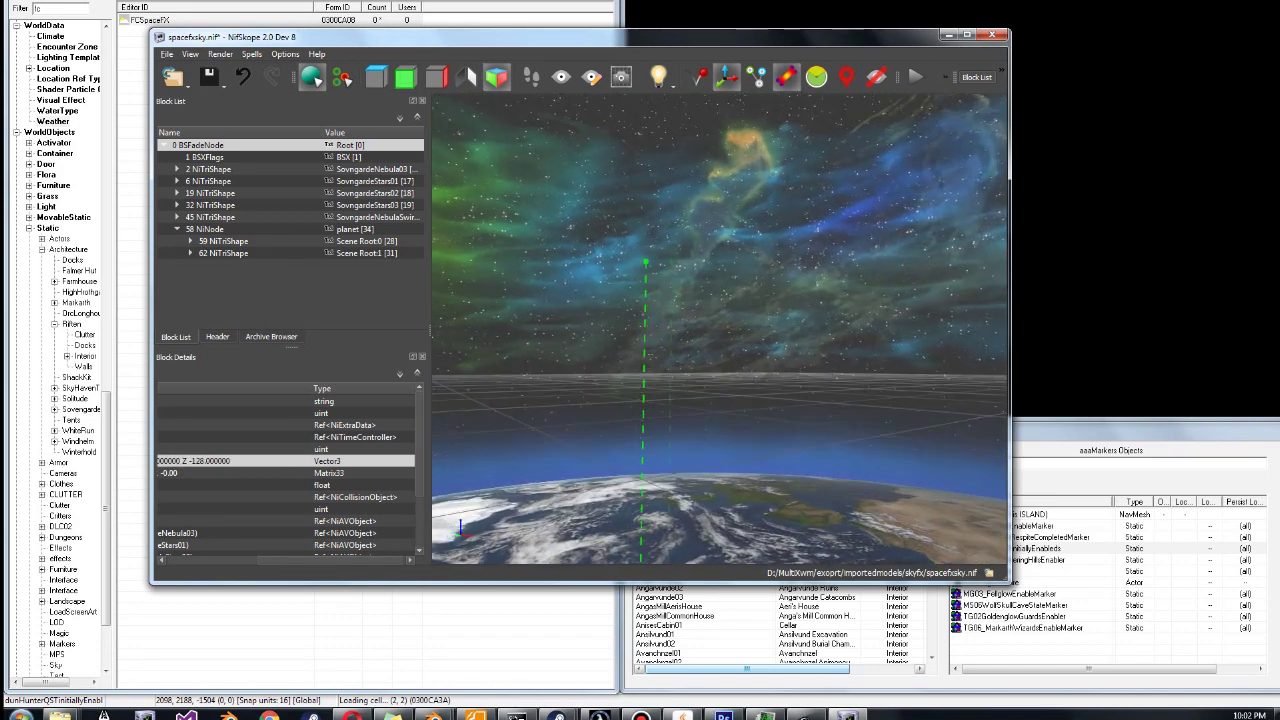
key("Down")
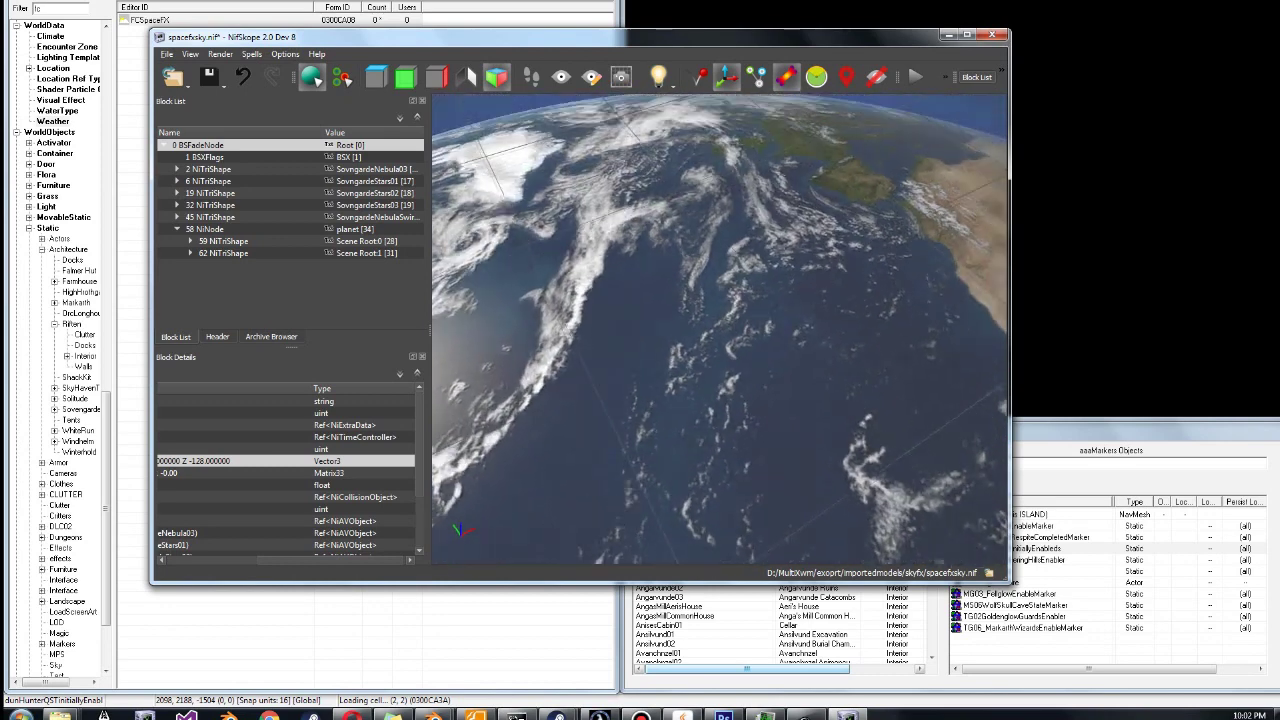
key("Up")
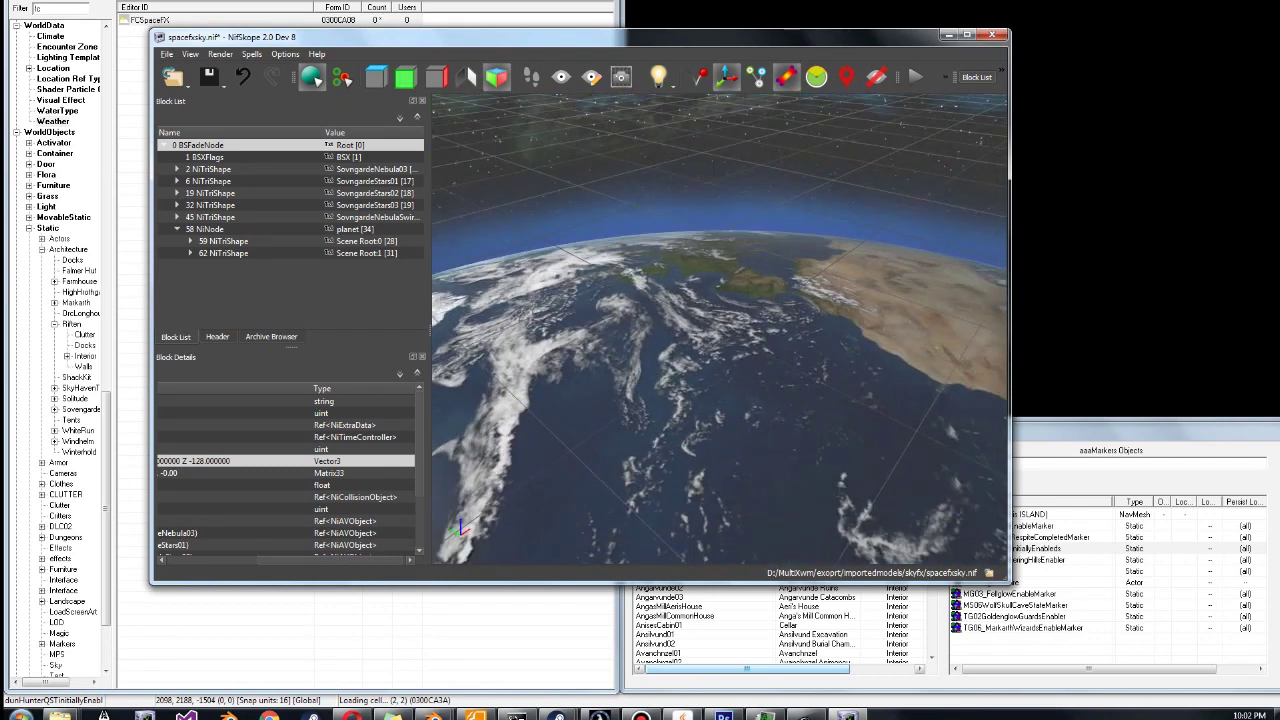
- Set the root BSFadeNode's Z translation to -256 and check how the planet sits below the sky
key("Tab")
type("-256")
key("Return")
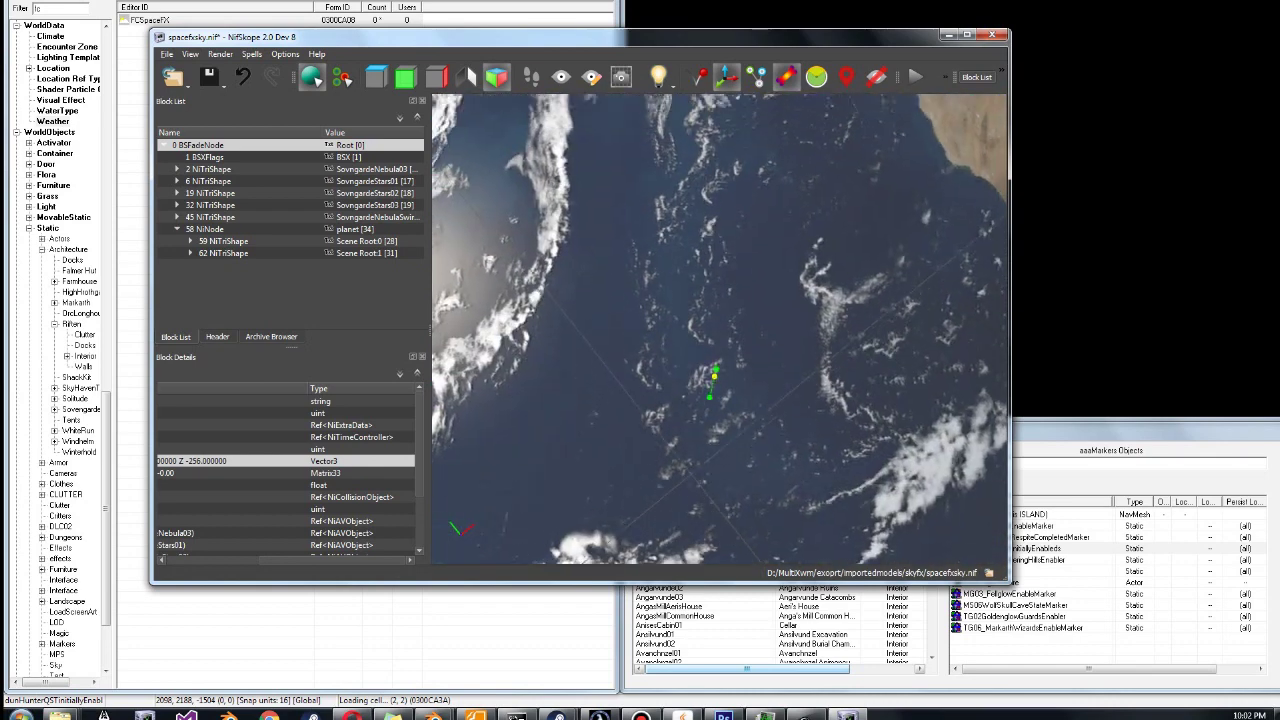
left_click_drag(720, 340, 952, 288)
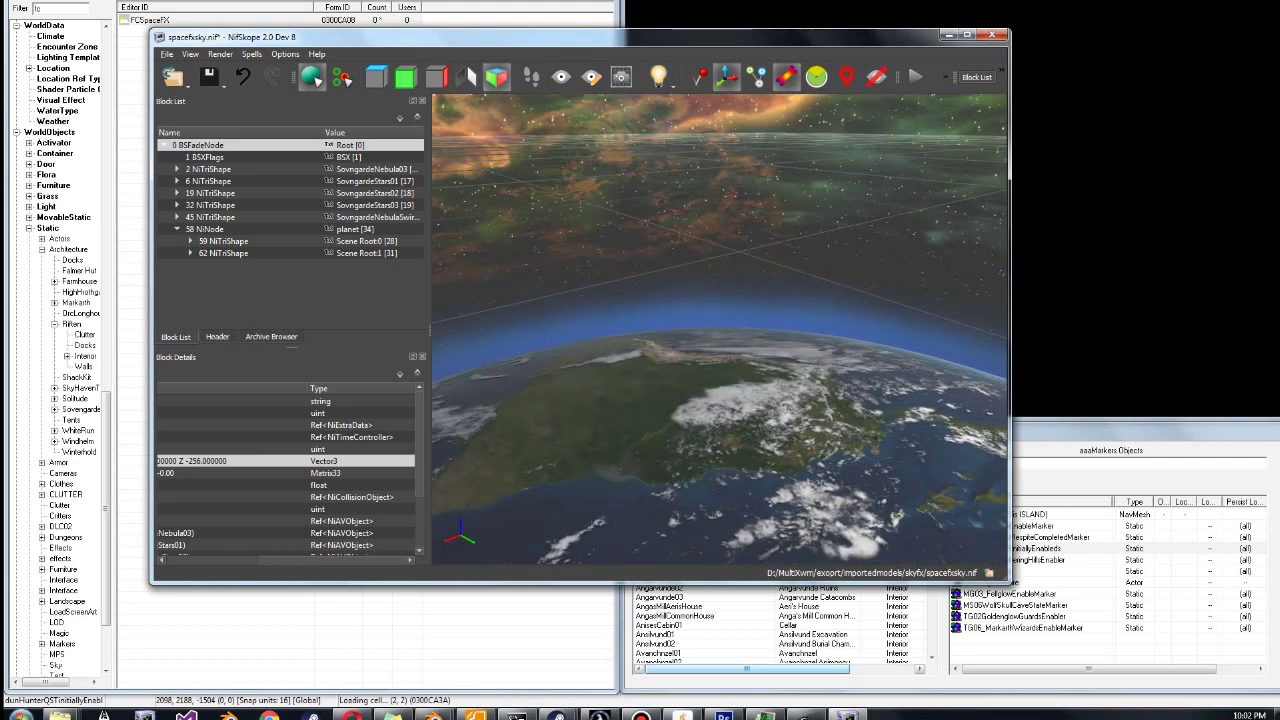
- Save the mesh as spacefxsky.nif in the Skyrim Data/meshes/sky/ESX folder
left_click(166, 54)
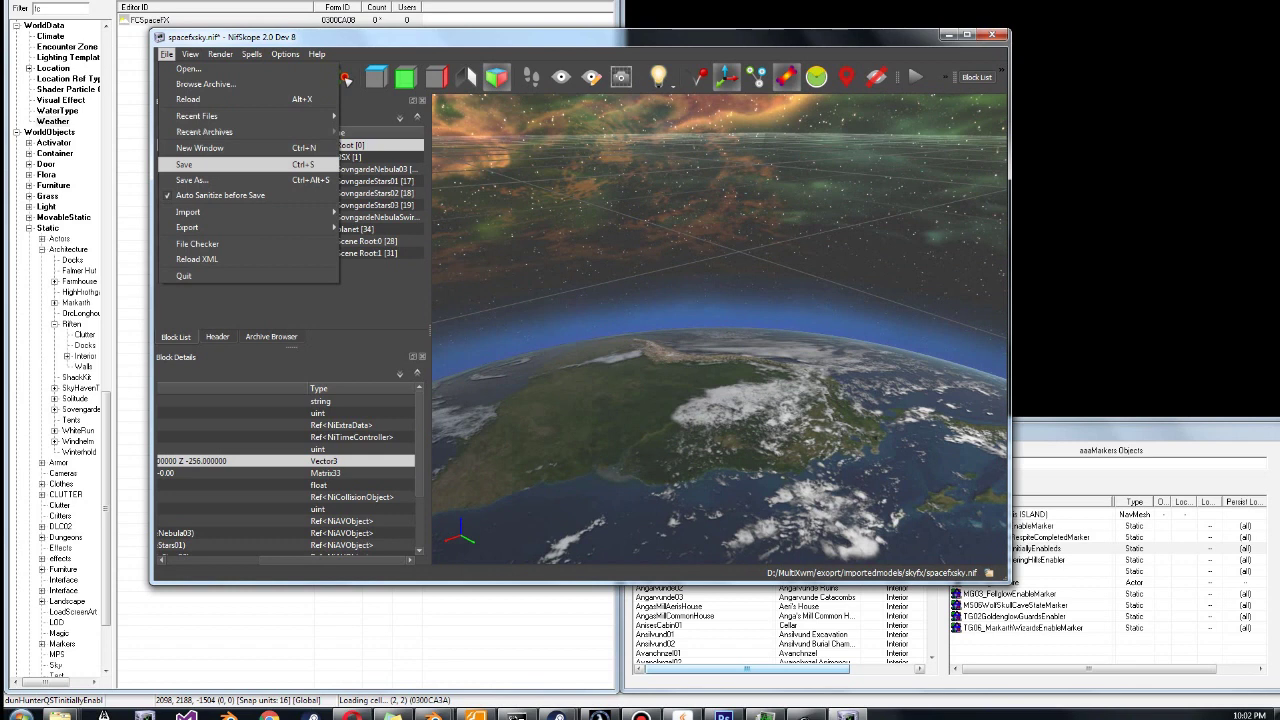
left_click(190, 164)
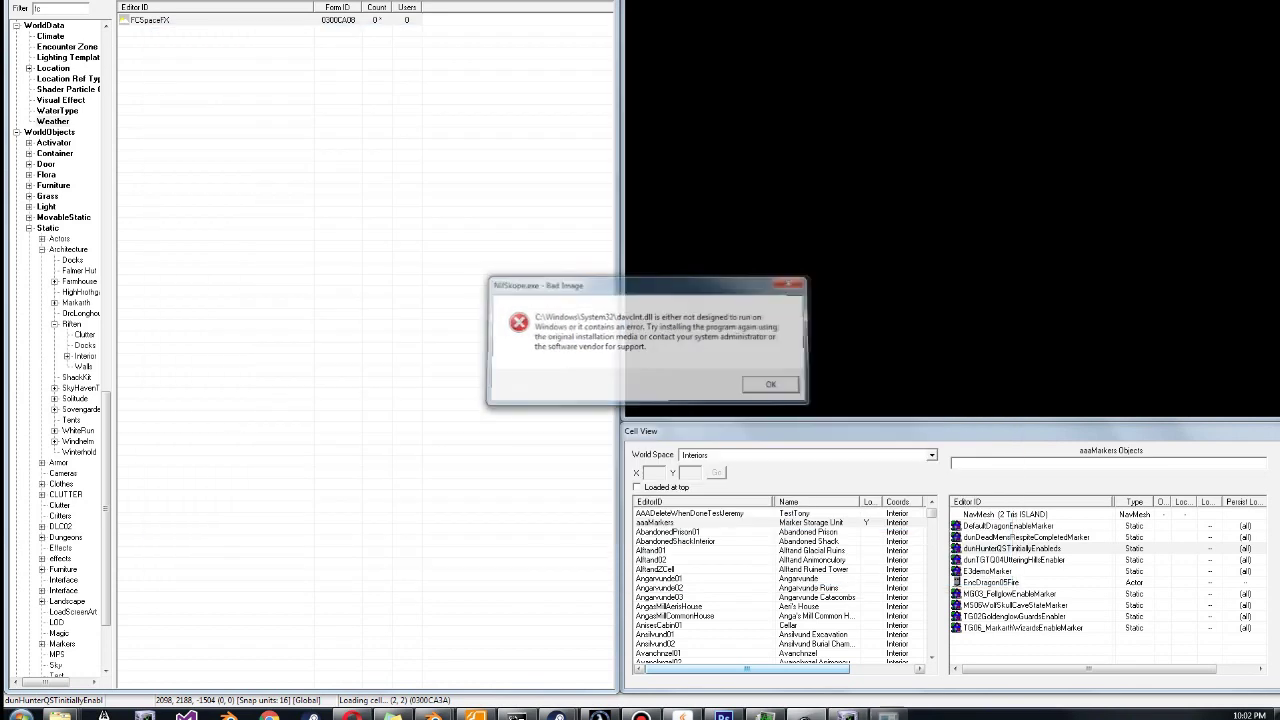
key("Return")
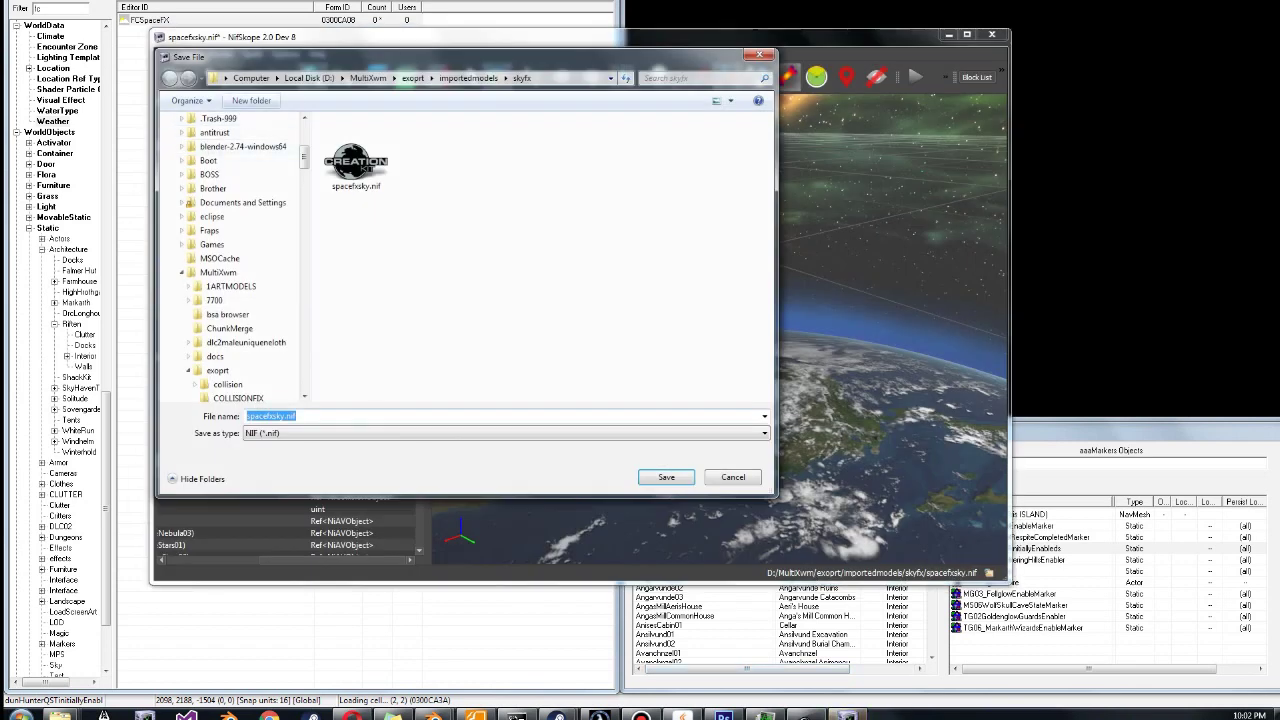
left_click(368, 78)
scroll(400, 153, "down", 15)
double_click(350, 351)
double_click(350, 294)
double_click(345, 168)
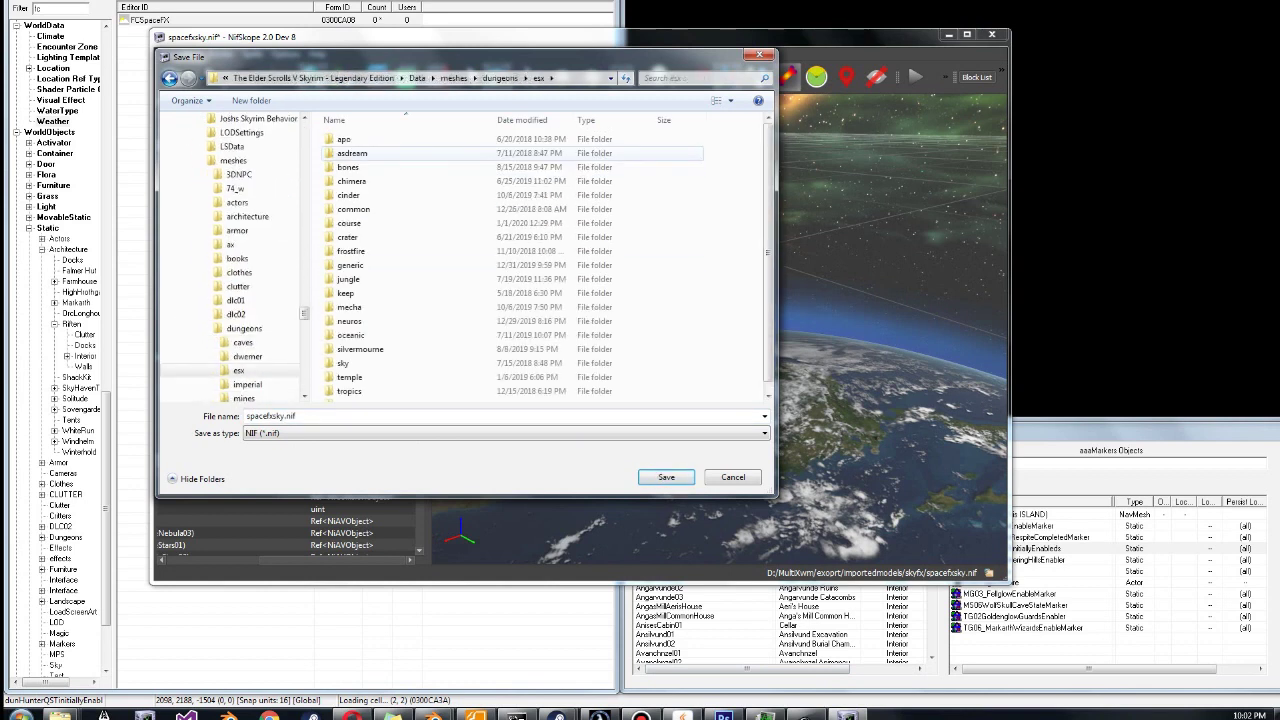
left_click(453, 78)
scroll(450, 260, "down", 5)
double_click(348, 285)
double_click(345, 139)
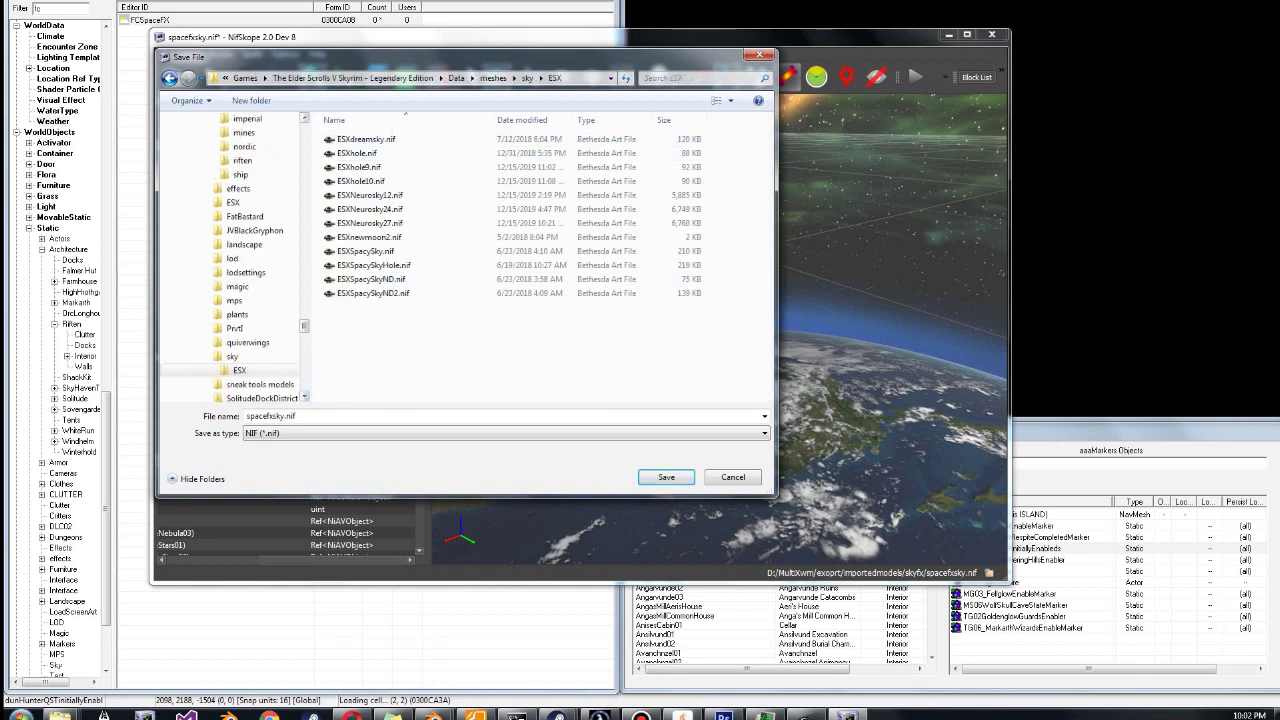
key("Return")
- Switch to the Creation Kit, set the FCSpaceFX weather's aurora model to sky\ESX\spacefxsky.nif, and save the plugin
key("alt+Tab")
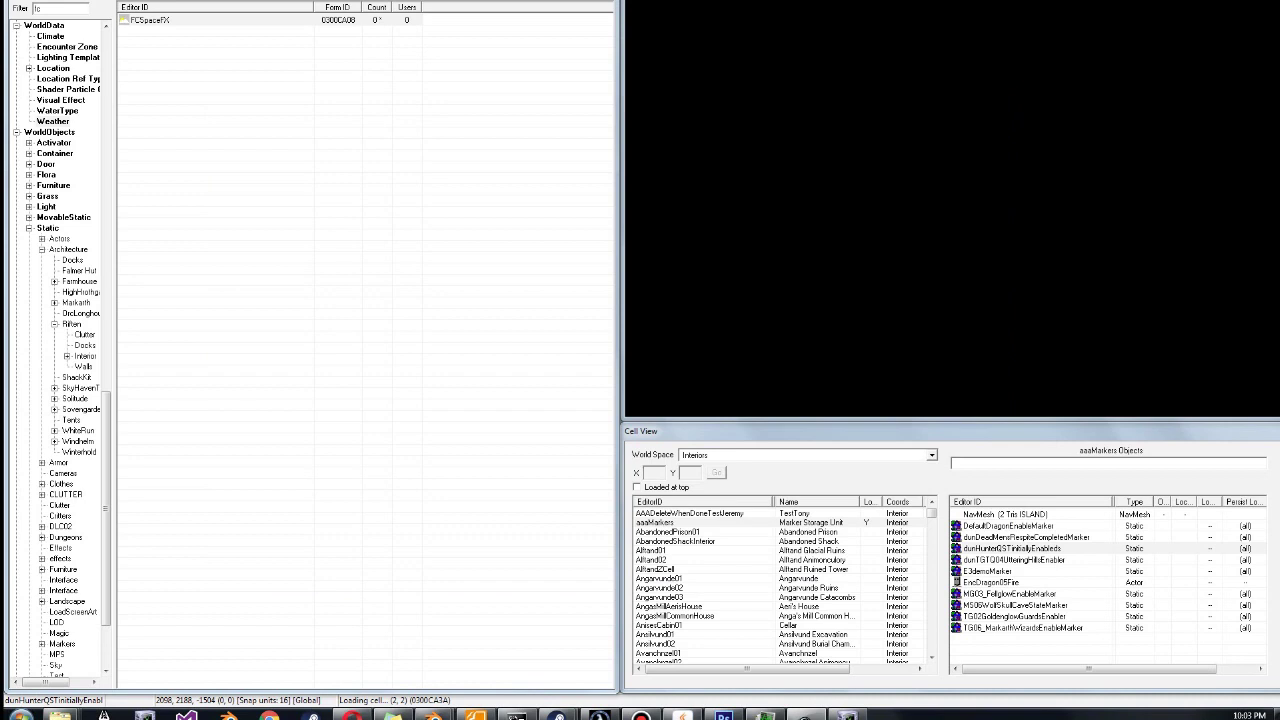
left_click(150, 20)
right_click(150, 20)
left_click(175, 44)
left_click(204, 13)
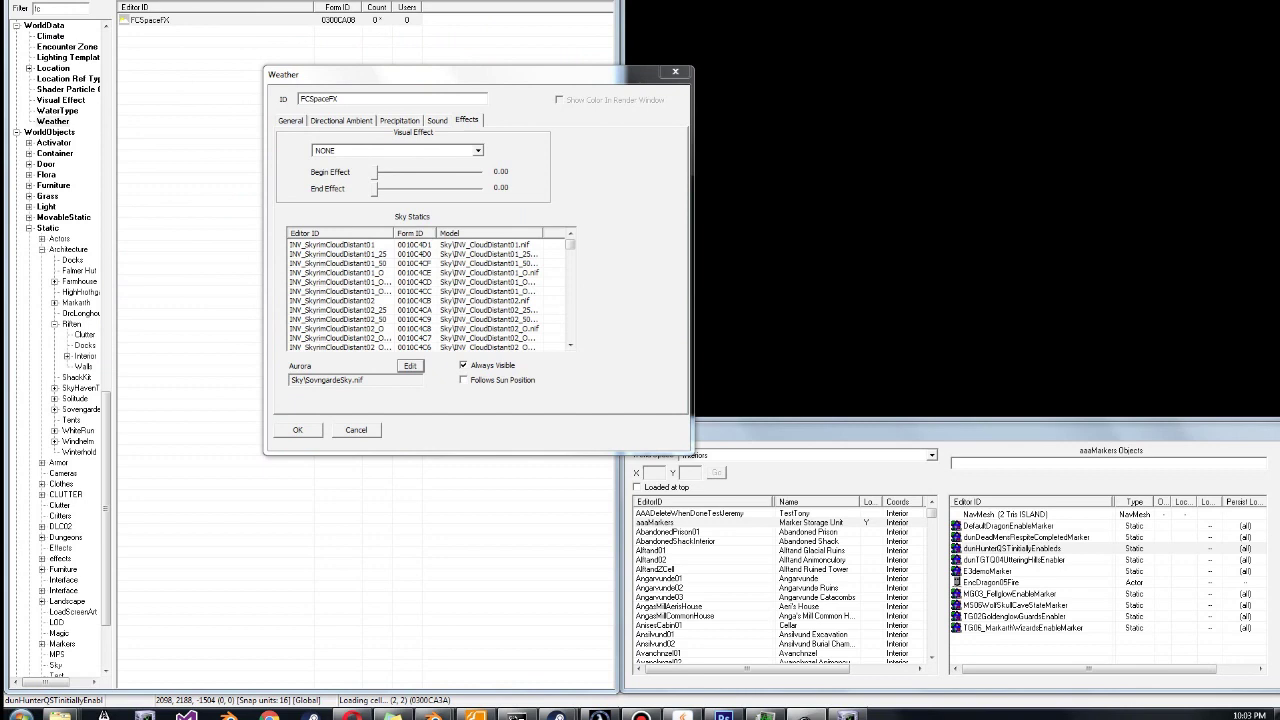
left_click(410, 365)
double_click(432, 127)
left_click(575, 93)
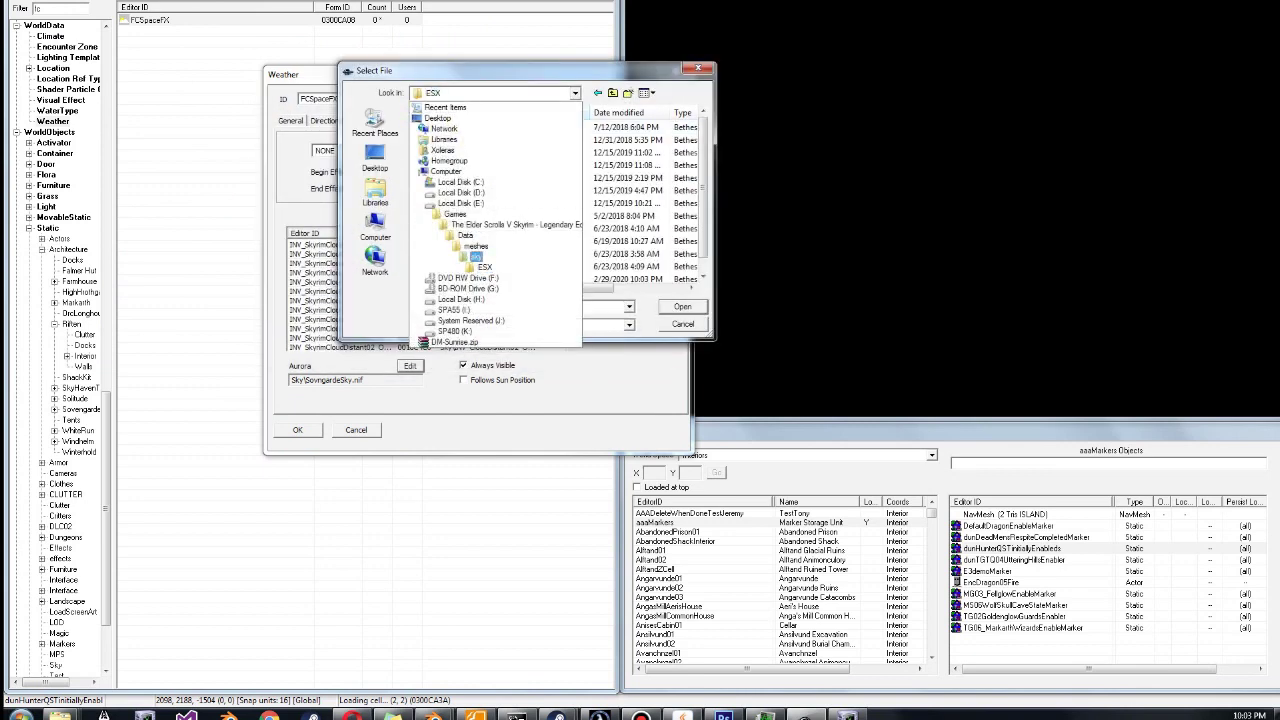
left_click(484, 267)
left_click(450, 266)
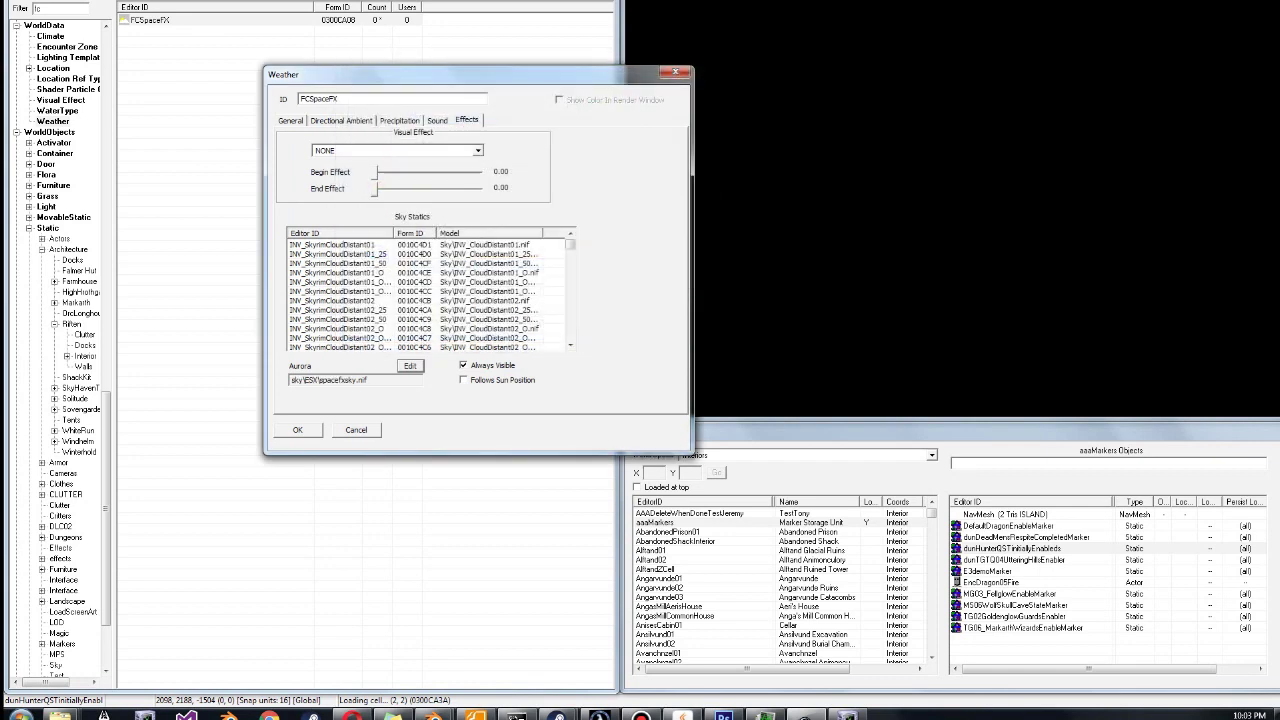
left_click(297, 429)
key("ctrl+s")
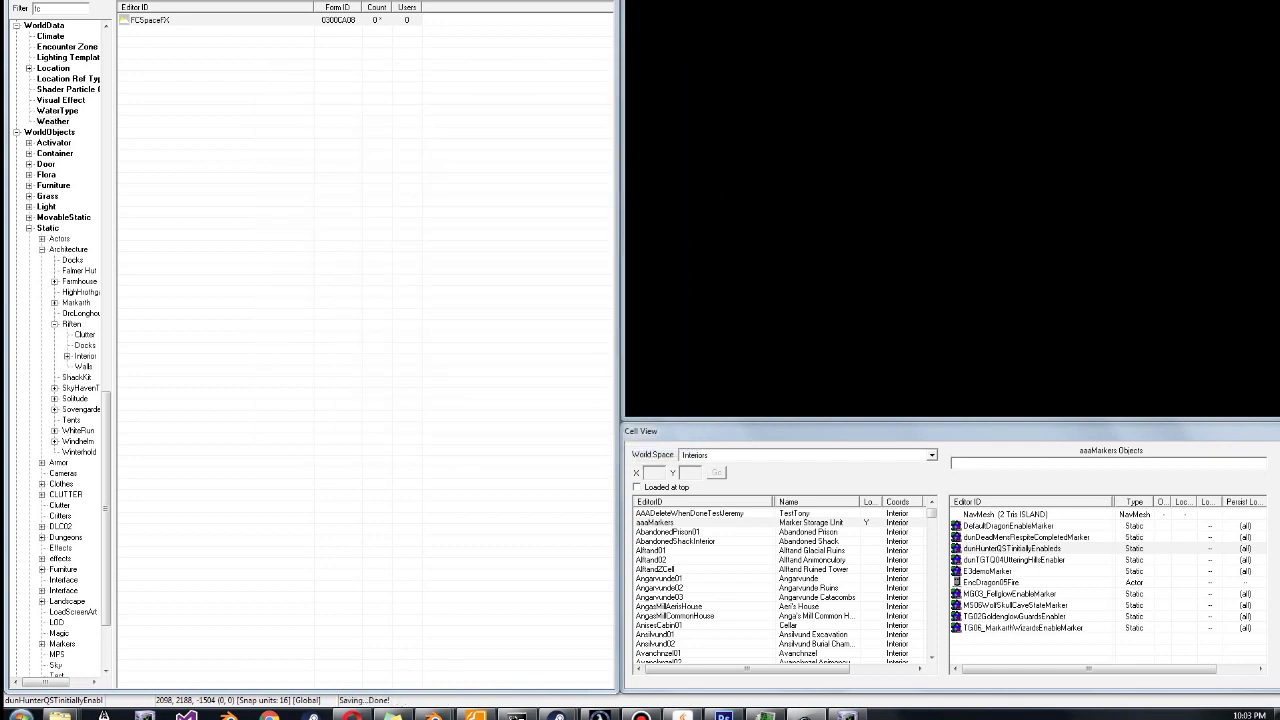
- Close the Creation Kit, ending its CreationKit.exe process in Windows Task Manager
key("alt+F4")
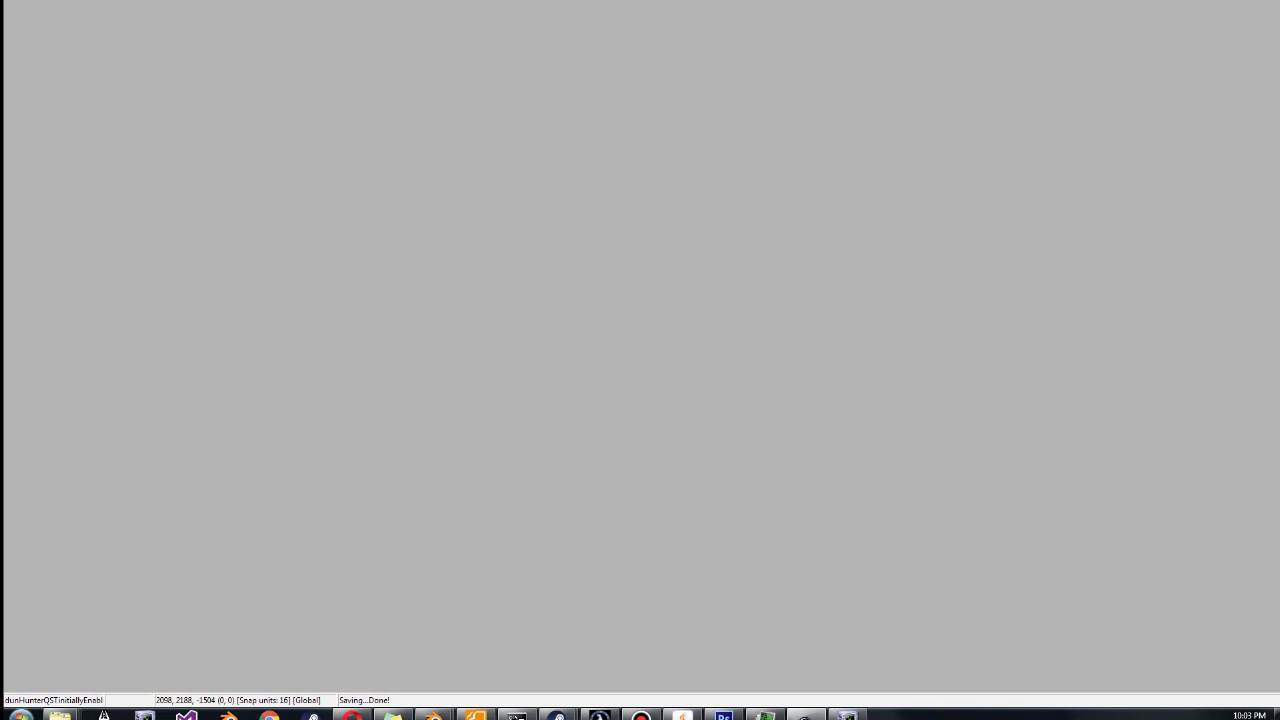
key("ctrl+shift+Escape")
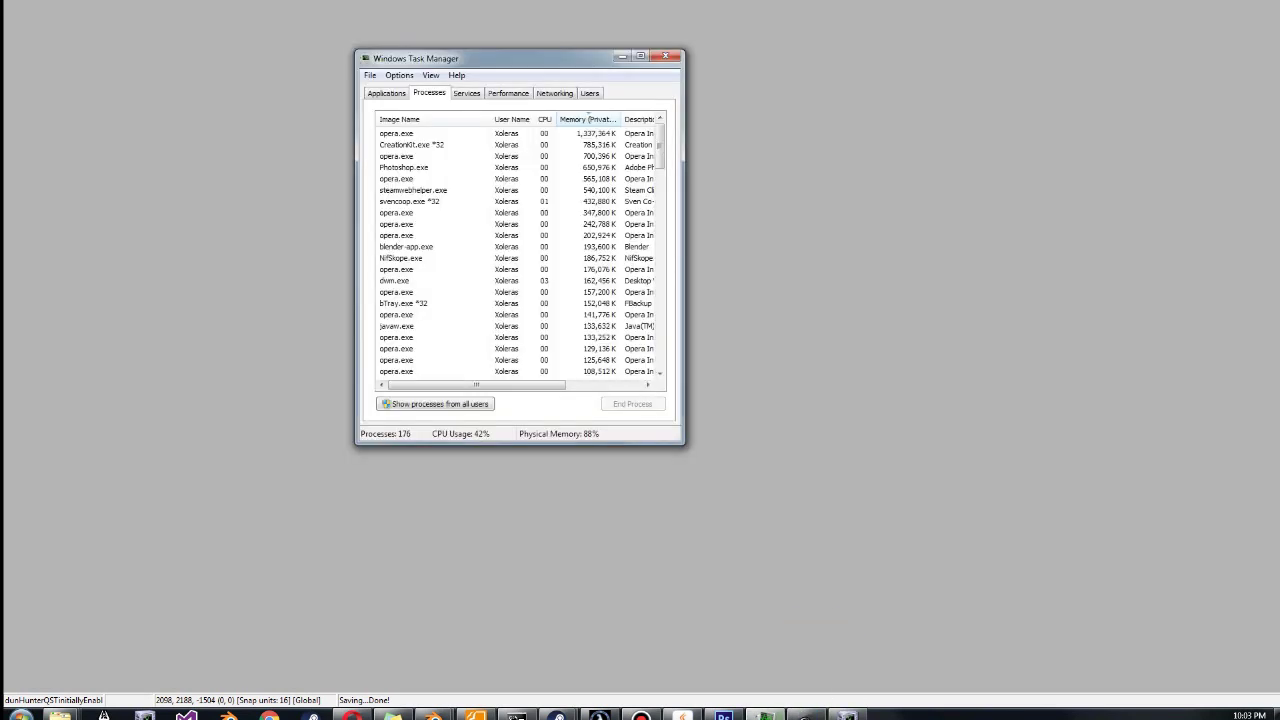
key("Delete")
key("Return")
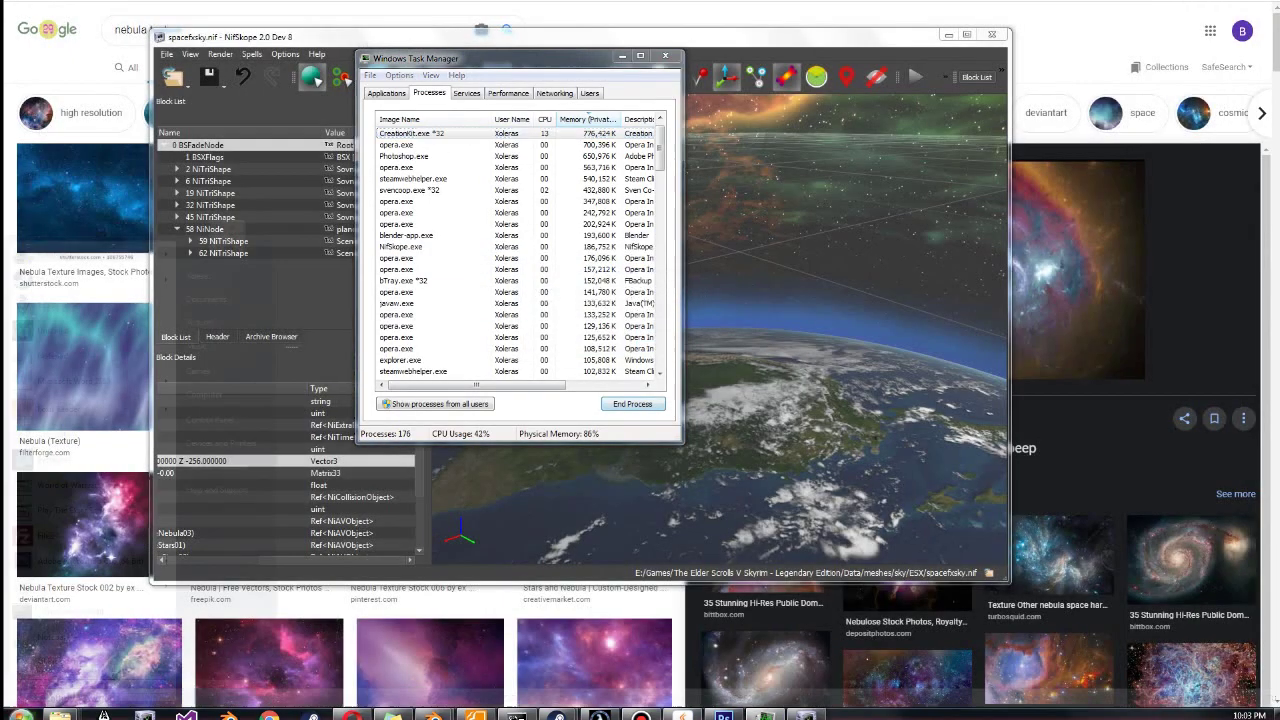
- Relaunch the Creation Kit and load the mod's plugin from the list of plugin and master files
key("super")
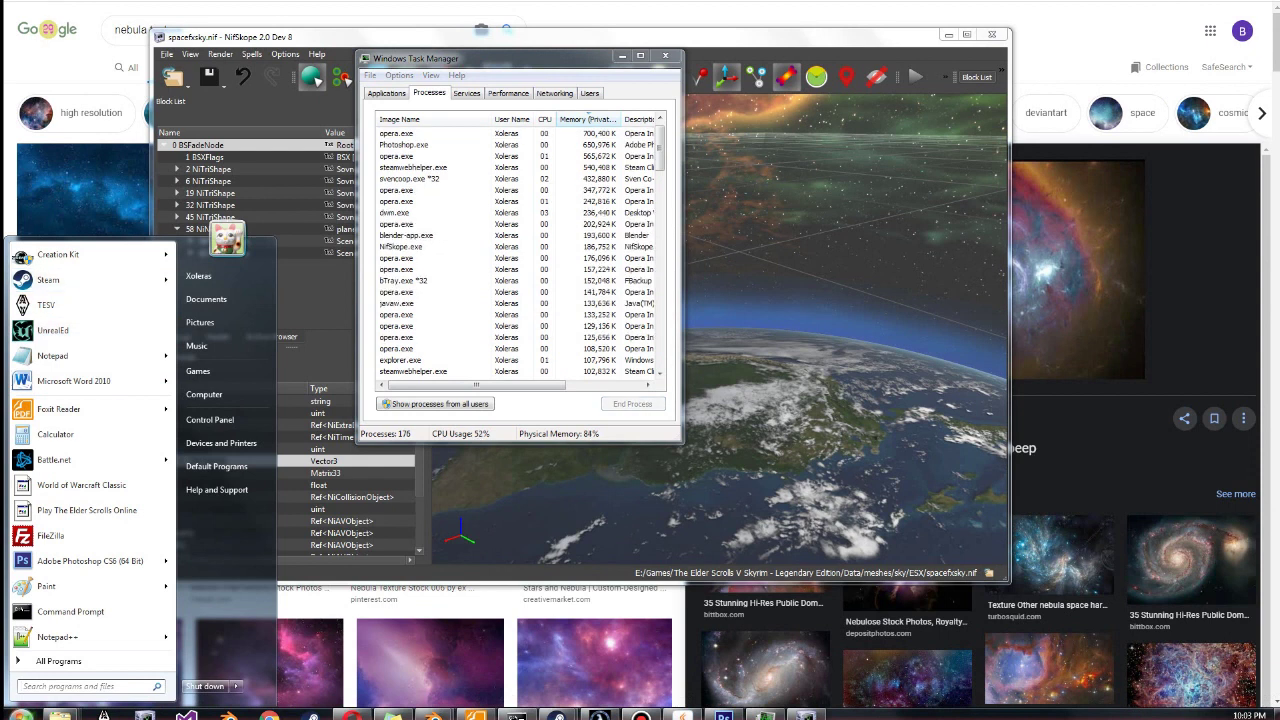
key("Return")
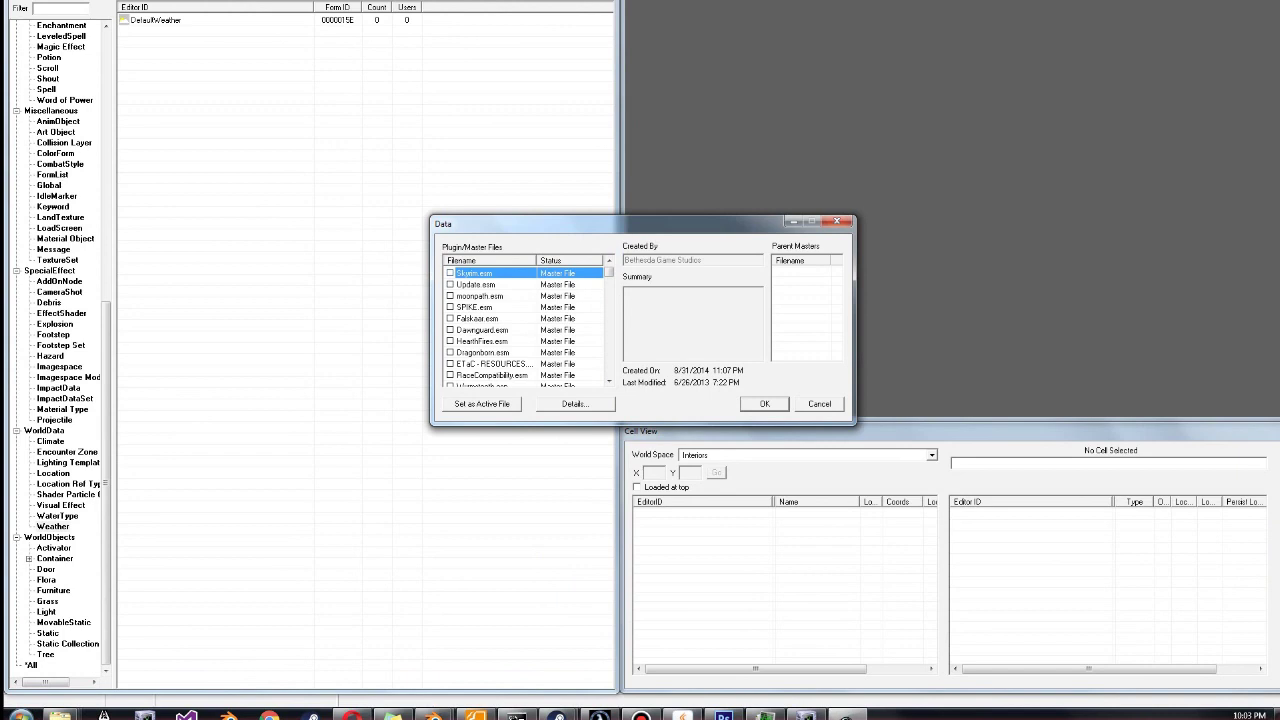
scroll(525, 320, "down", 15)
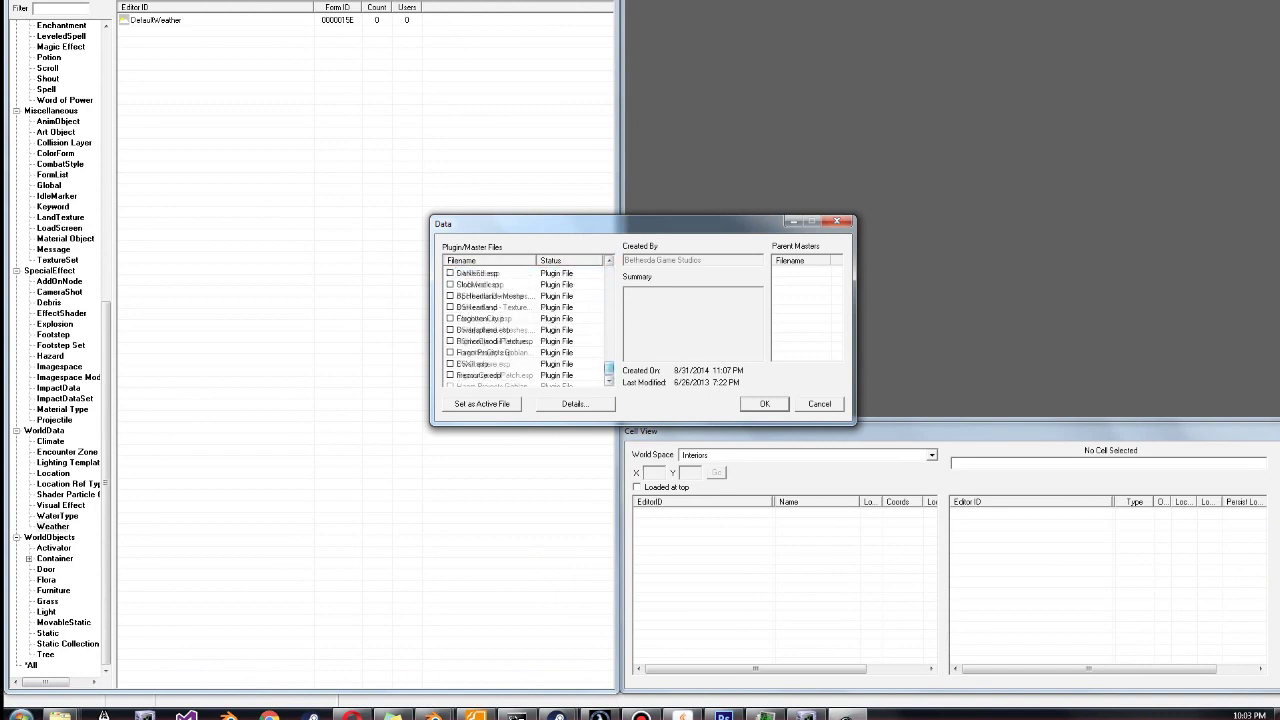
scroll(525, 320, "up", 10)
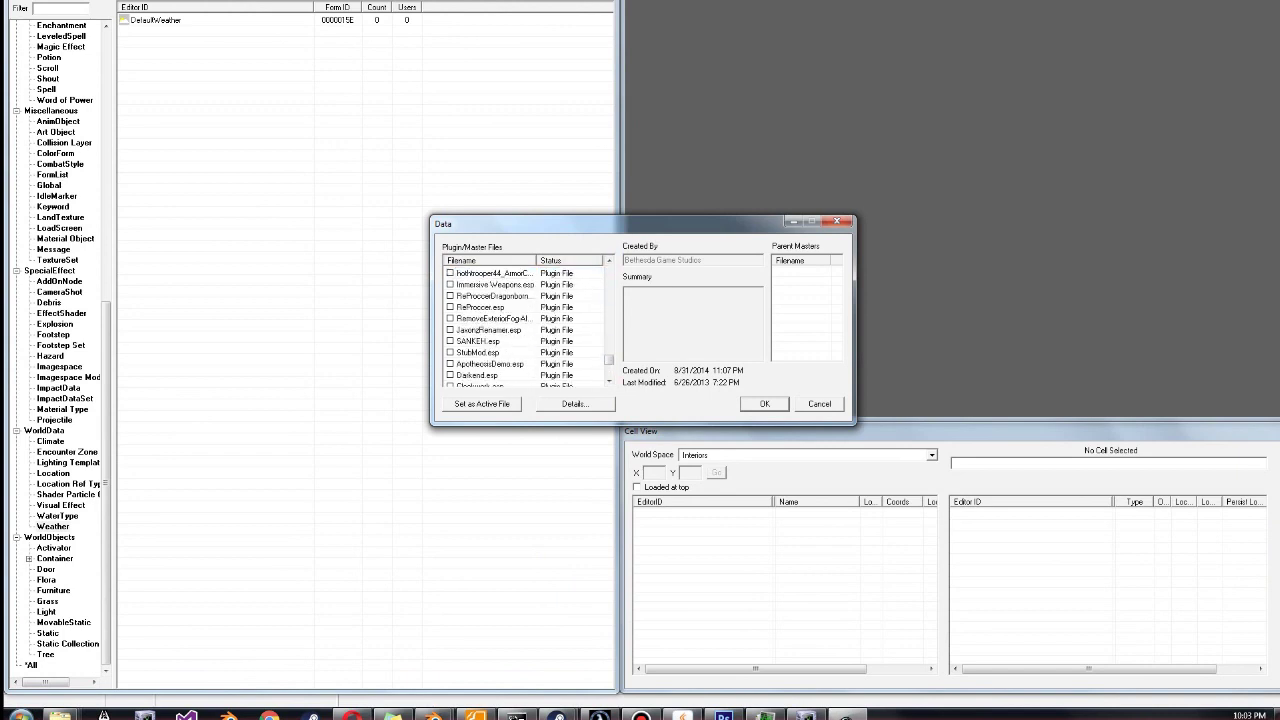
scroll(525, 320, "up", 5)
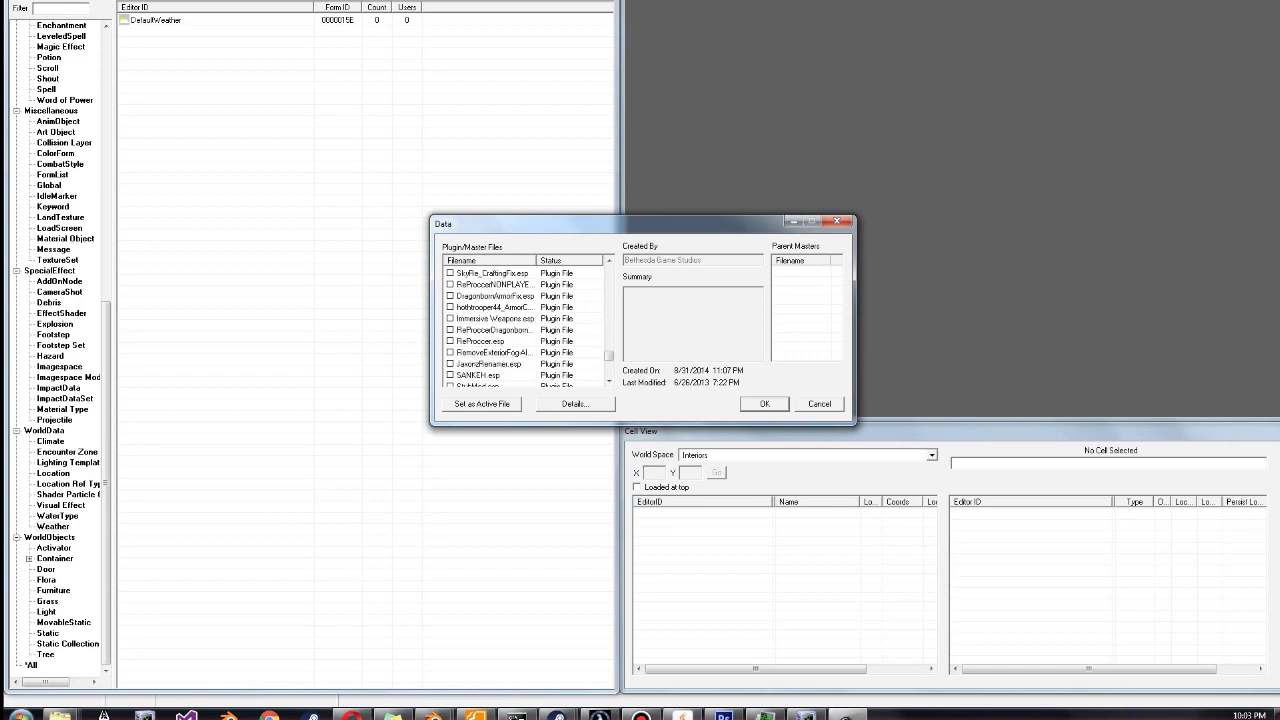
left_click(490, 330)
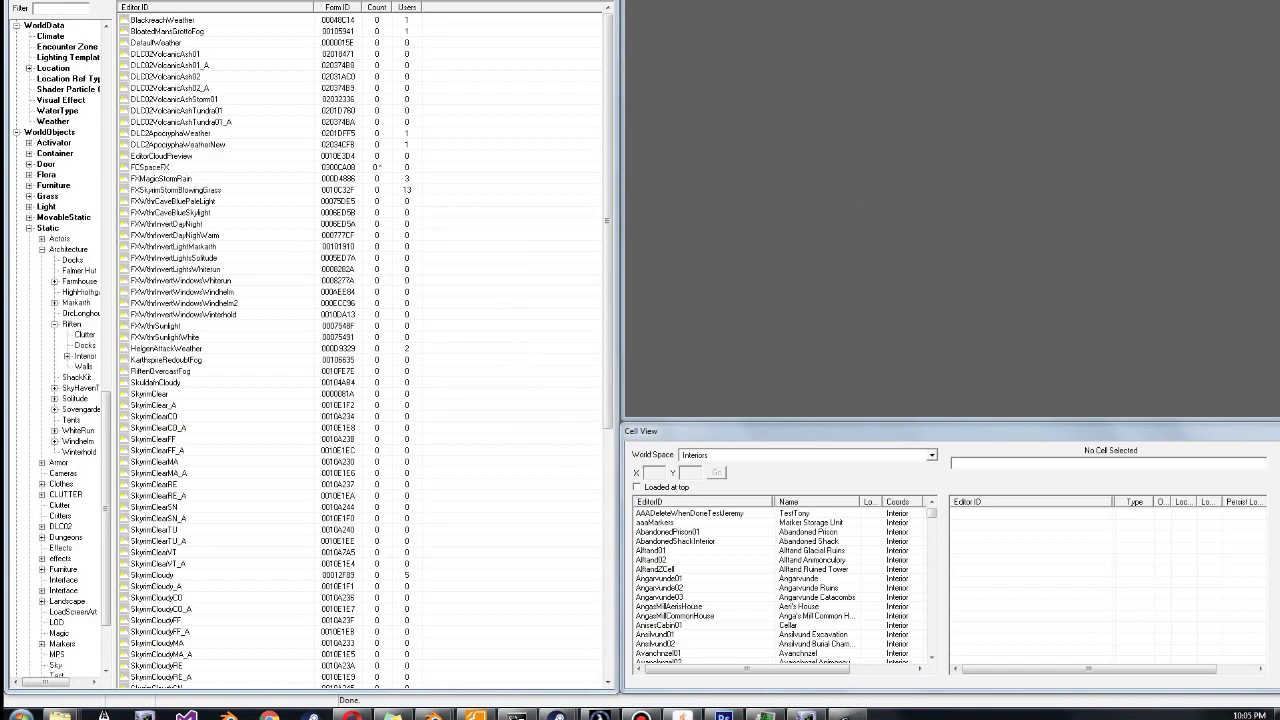
- Create a new interior cell with the editor ID FCSpaceFXTest
left_click(90, 0)
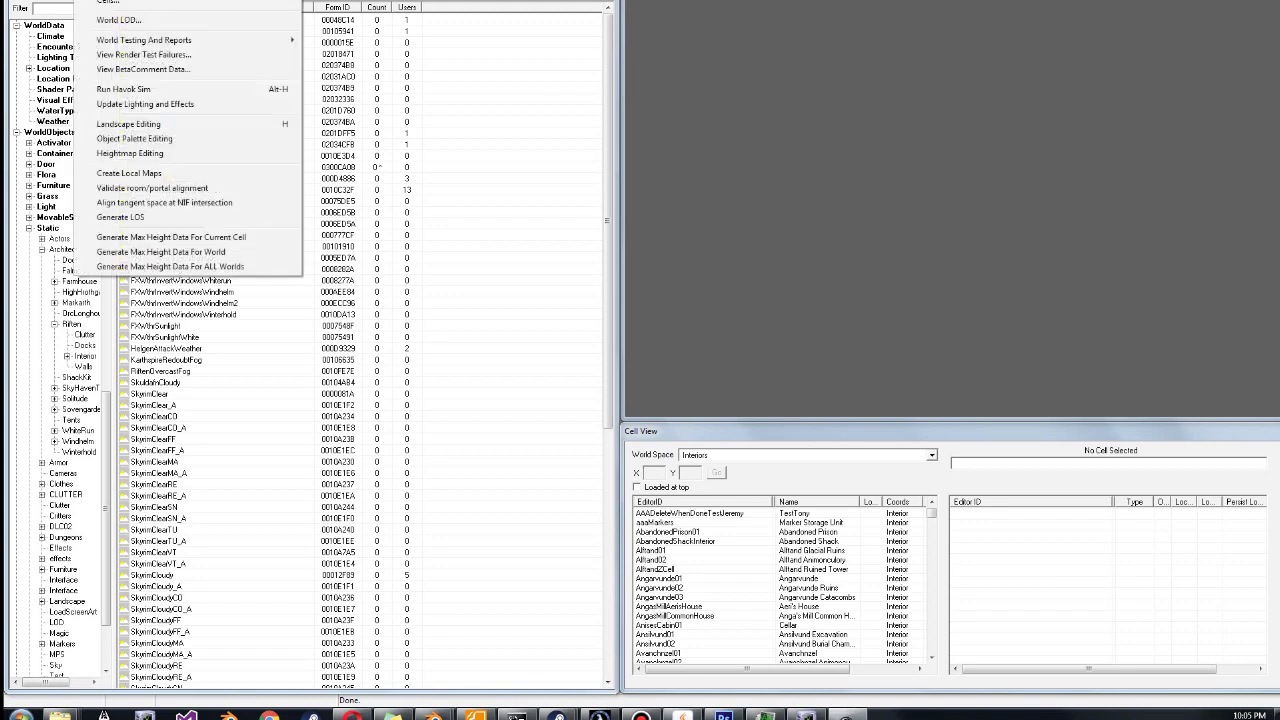
left_click(112, 2)
right_click(458, 231)
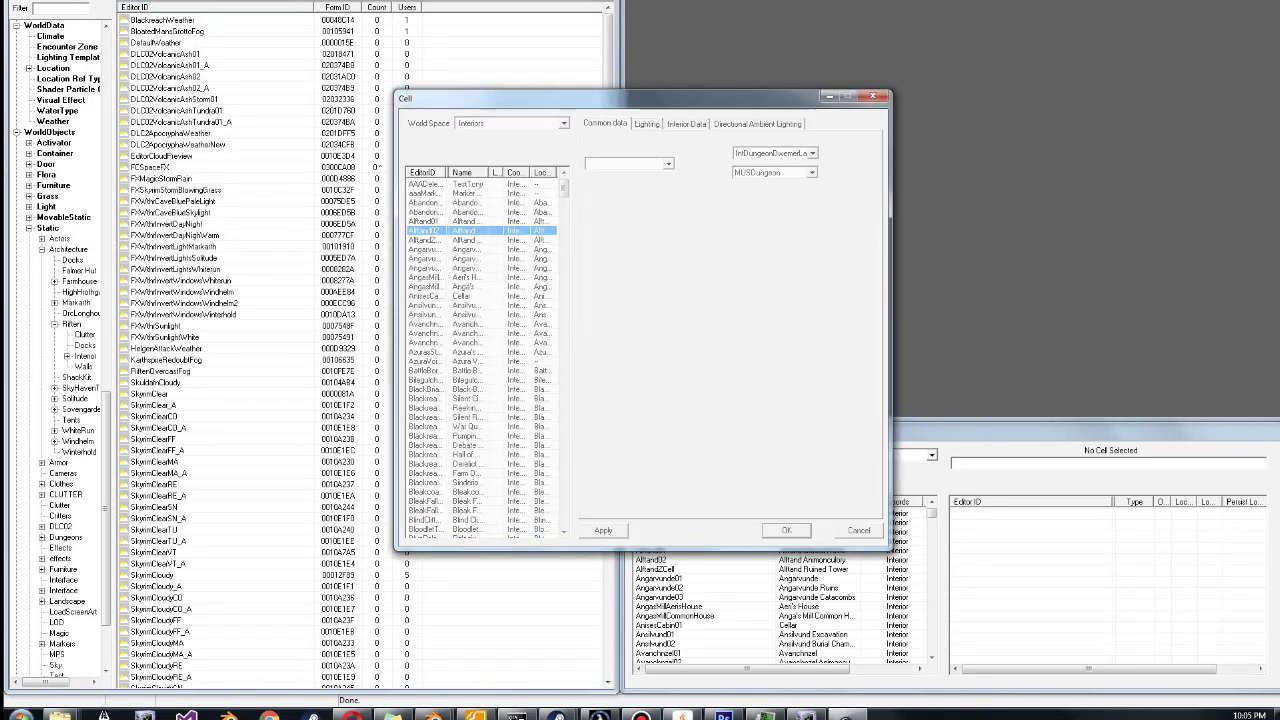
left_click(486, 237)
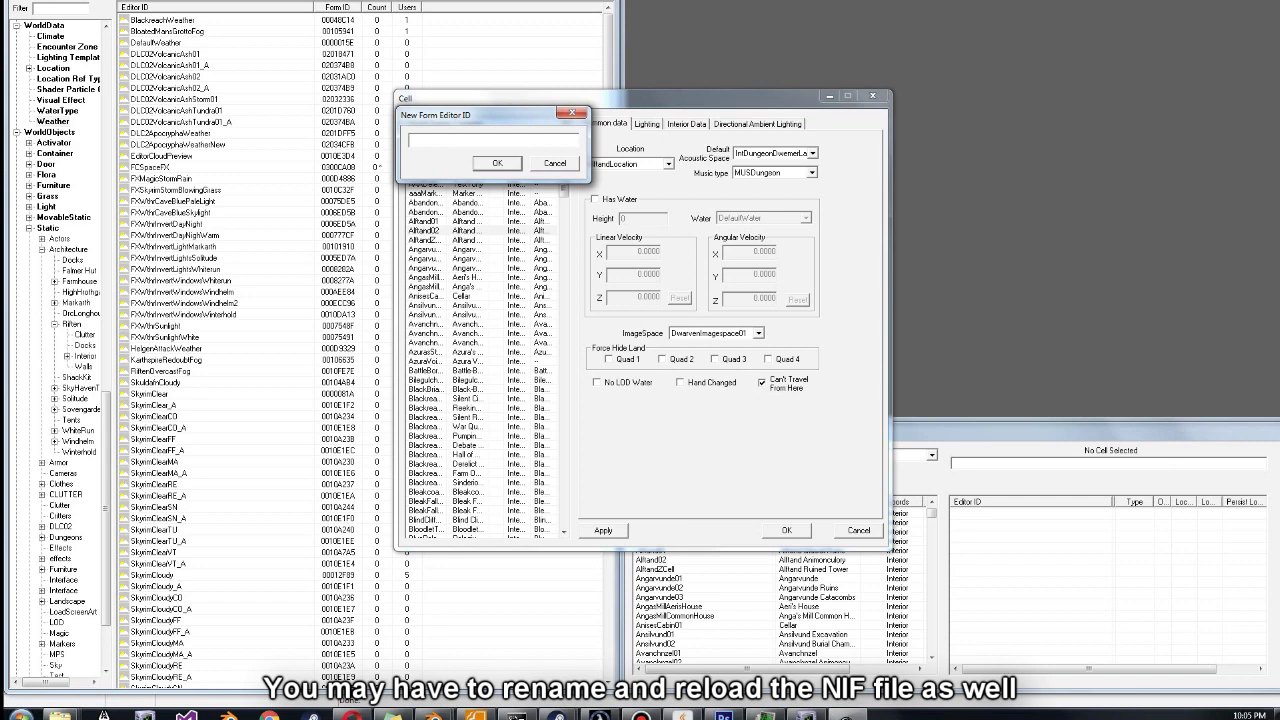
type("Space")
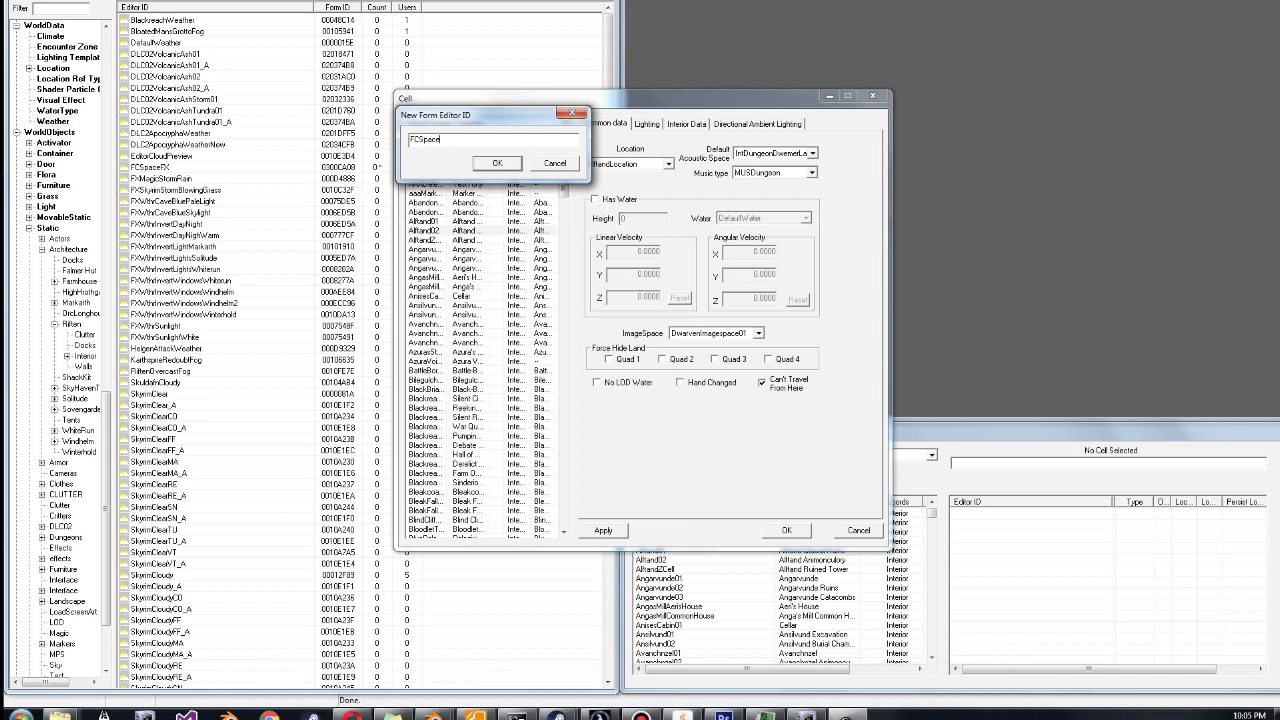
type("FXTest")
key("Return")
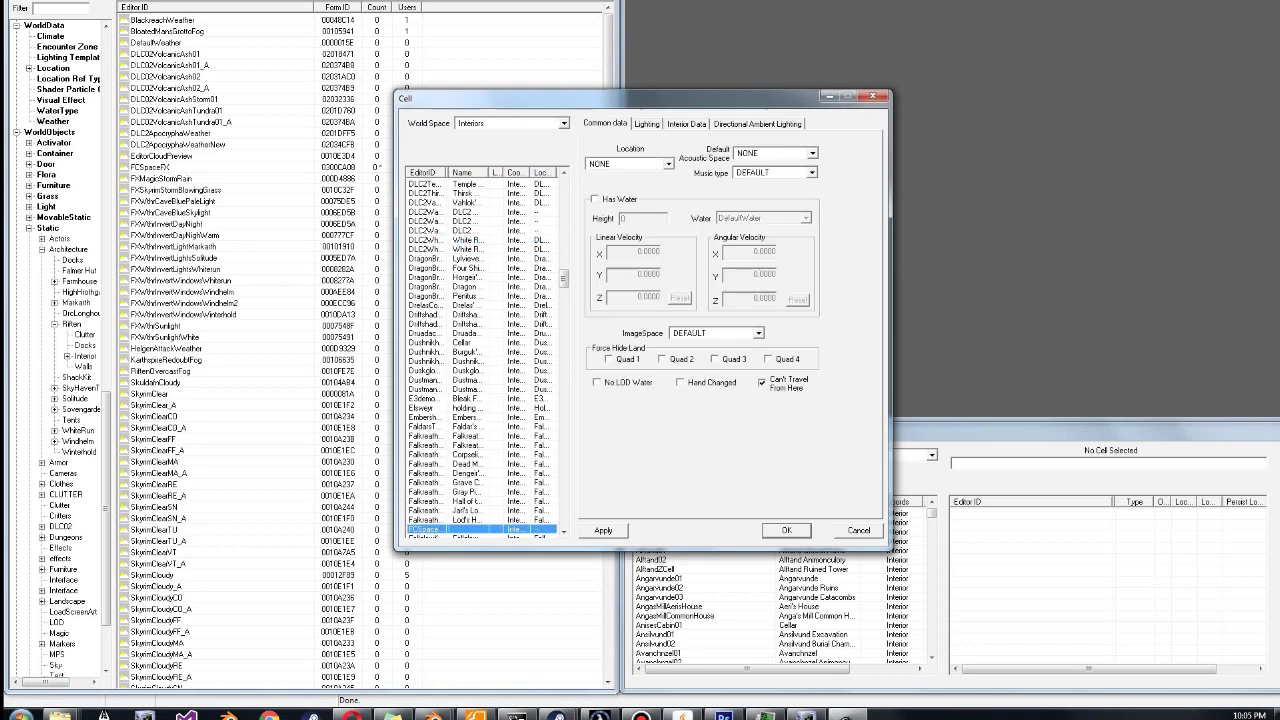
- Enable Show Sky in the FCSpaceFXTest cell's lighting with FCSpaceFXRegion as the sky region, and apply the cell settings
left_click(647, 124)
left_click(735, 342)
left_click(838, 370)
key("f")
key("c")
left_click(790, 460)
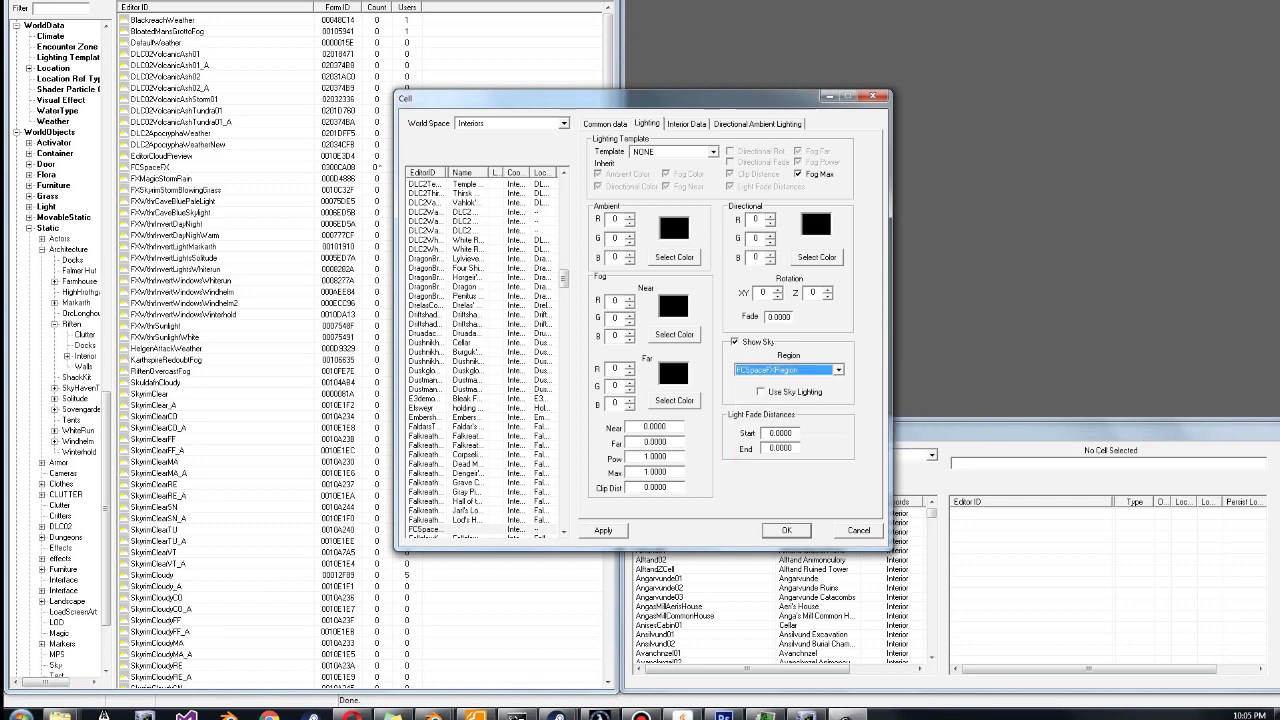
left_click(603, 531)
left_click(786, 531)
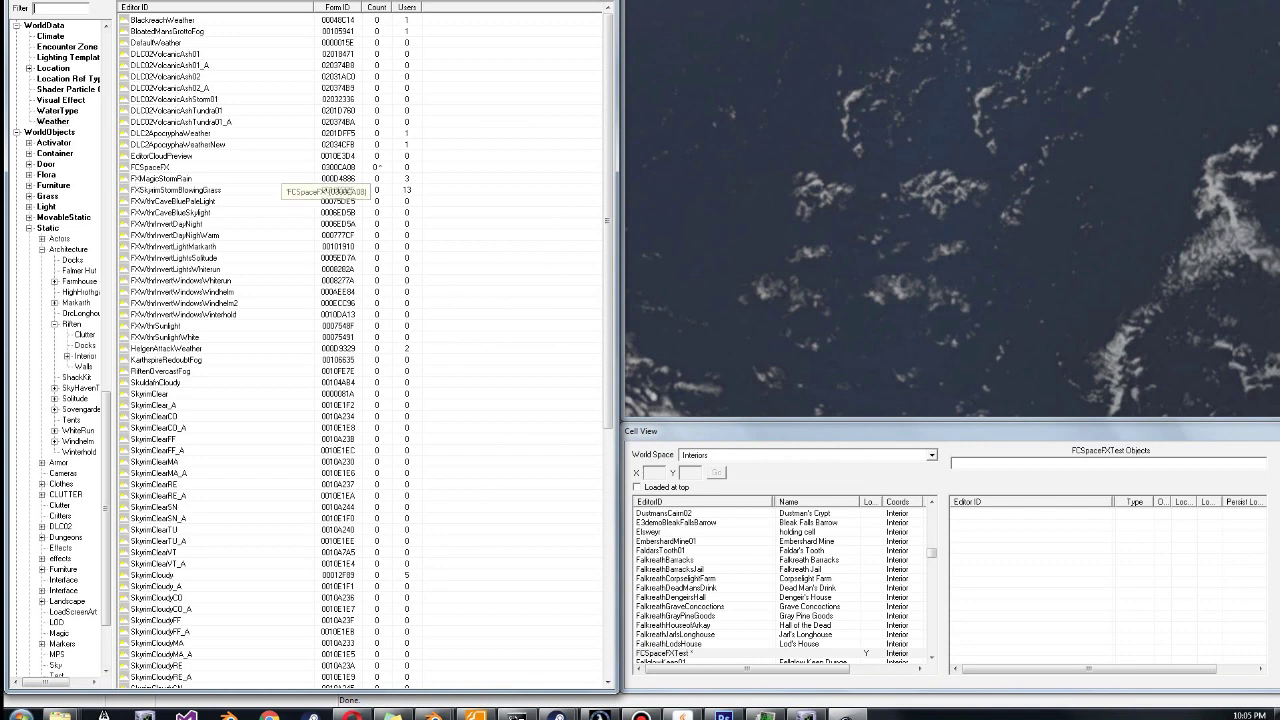
- Filter the static objects by "dwe" and place DLC2DweFacadeBridge01 in the FCSpaceFXTest cell
left_click(63, 217)
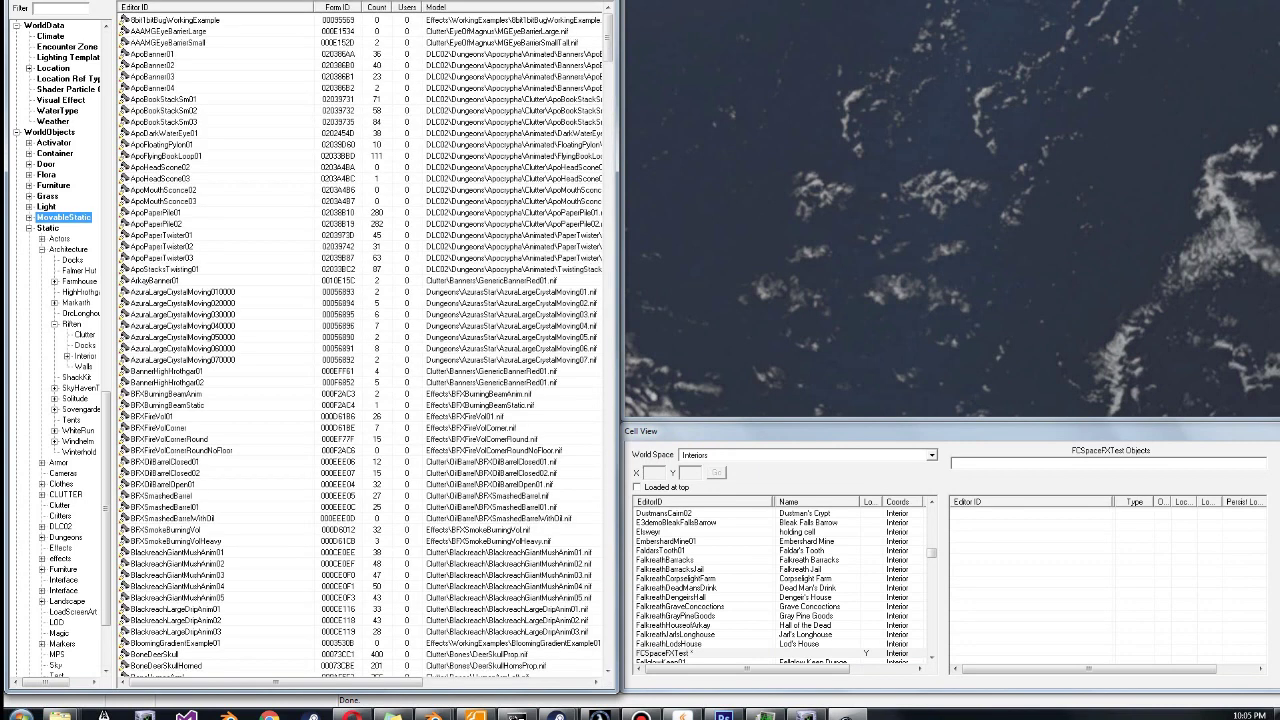
left_click(48, 228)
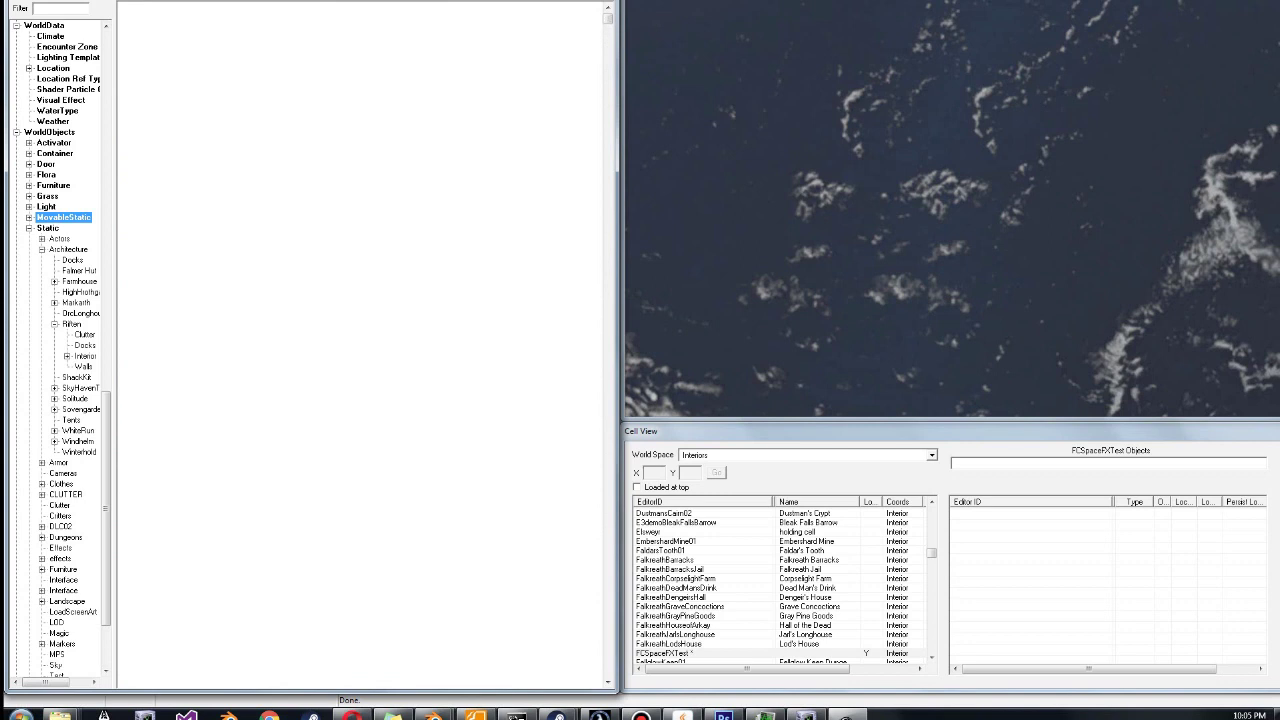
left_click(58, 8)
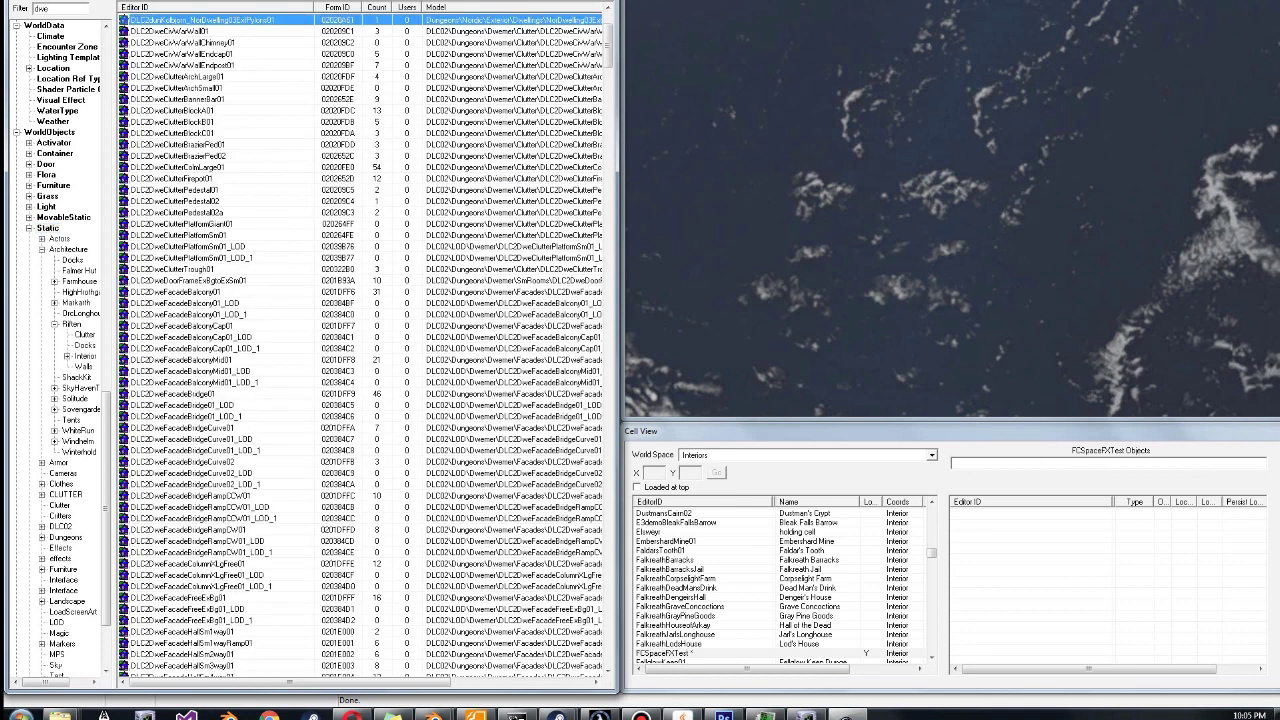
left_click(173, 394)
left_click_drag(173, 394, 952, 210)
- Centre the view on the bridge and examine the nebulae, stars and planet around it from all sides
key("c")
scroll(952, 210, "down", 5)
key("shift")
key("shift")
scroll(952, 210, "up", 2)
middle_click_drag(952, 210, 740, 320)
key("shift")
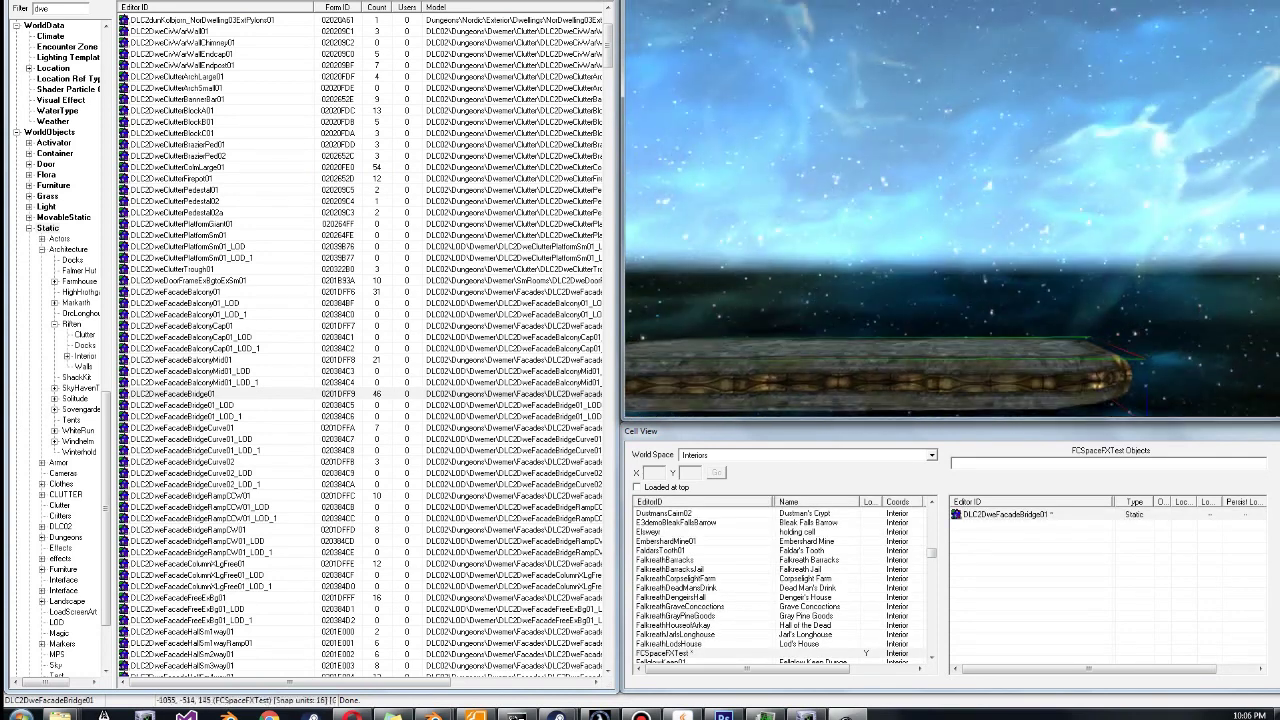
key("shift")
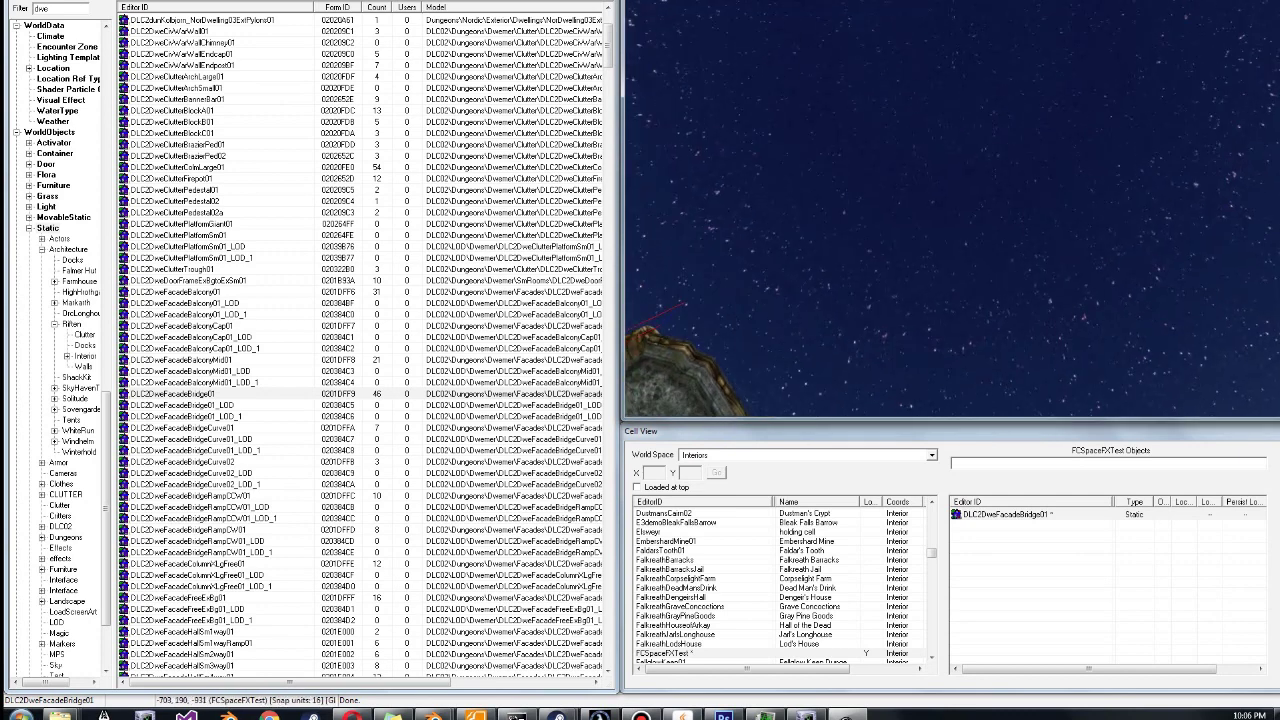
middle_click_drag(952, 210, 1240, 340)
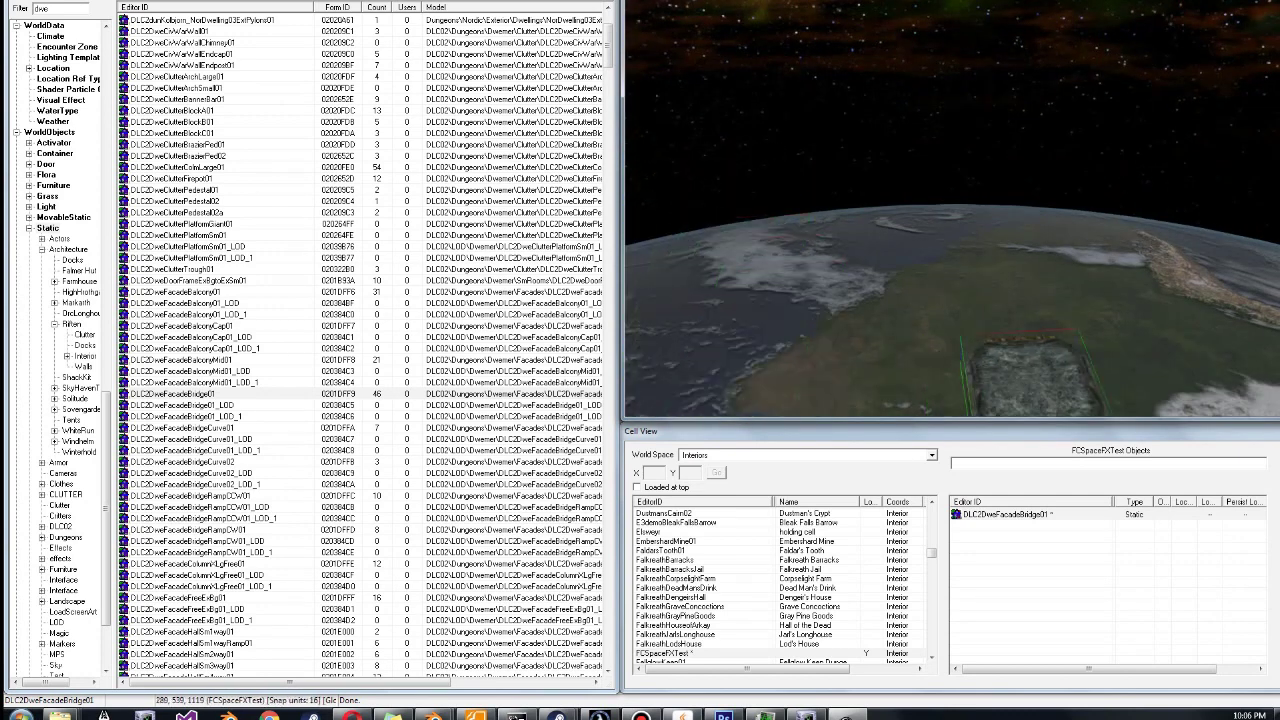
key("shift")
key("shift")
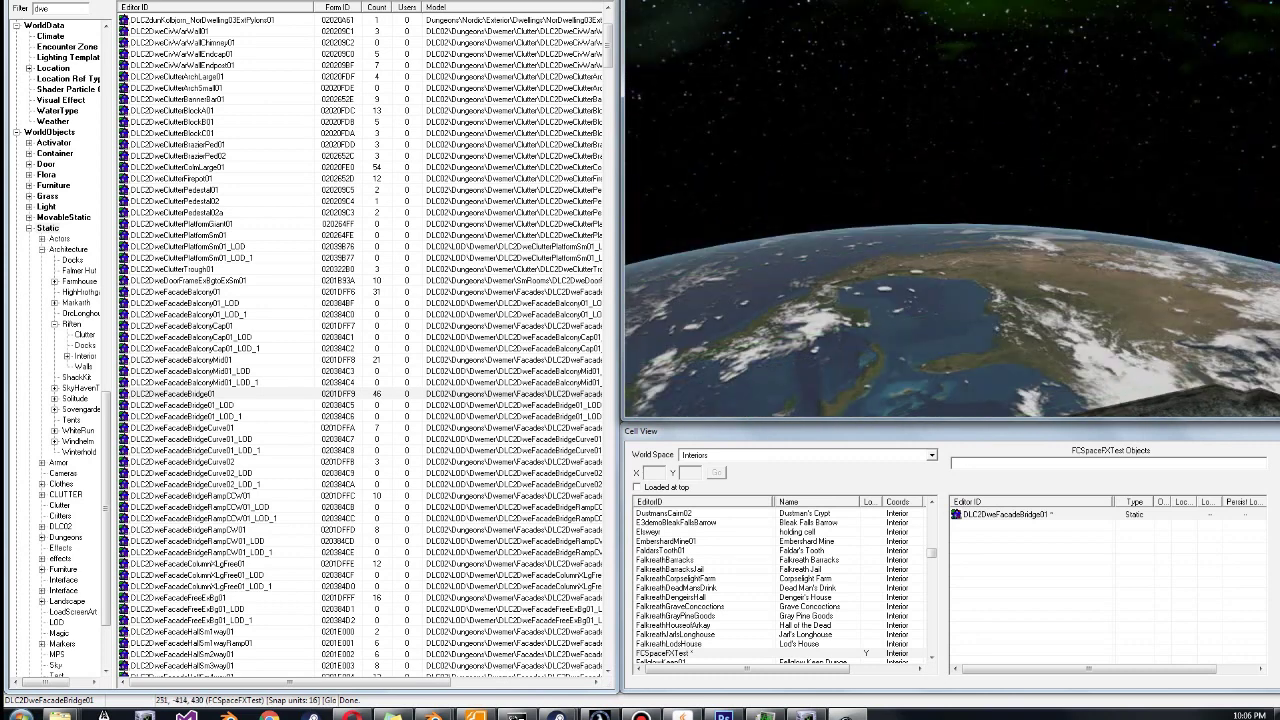
key("shift")
key("shift")
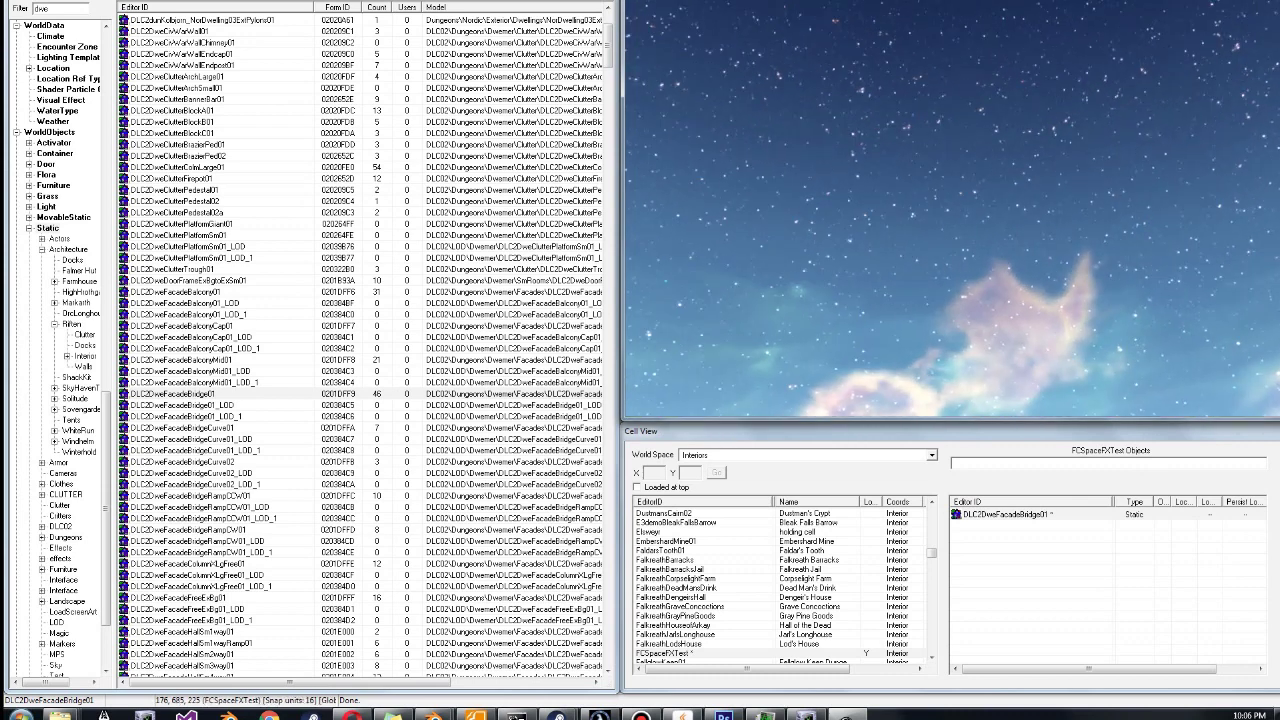
key("shift")
key("shift")
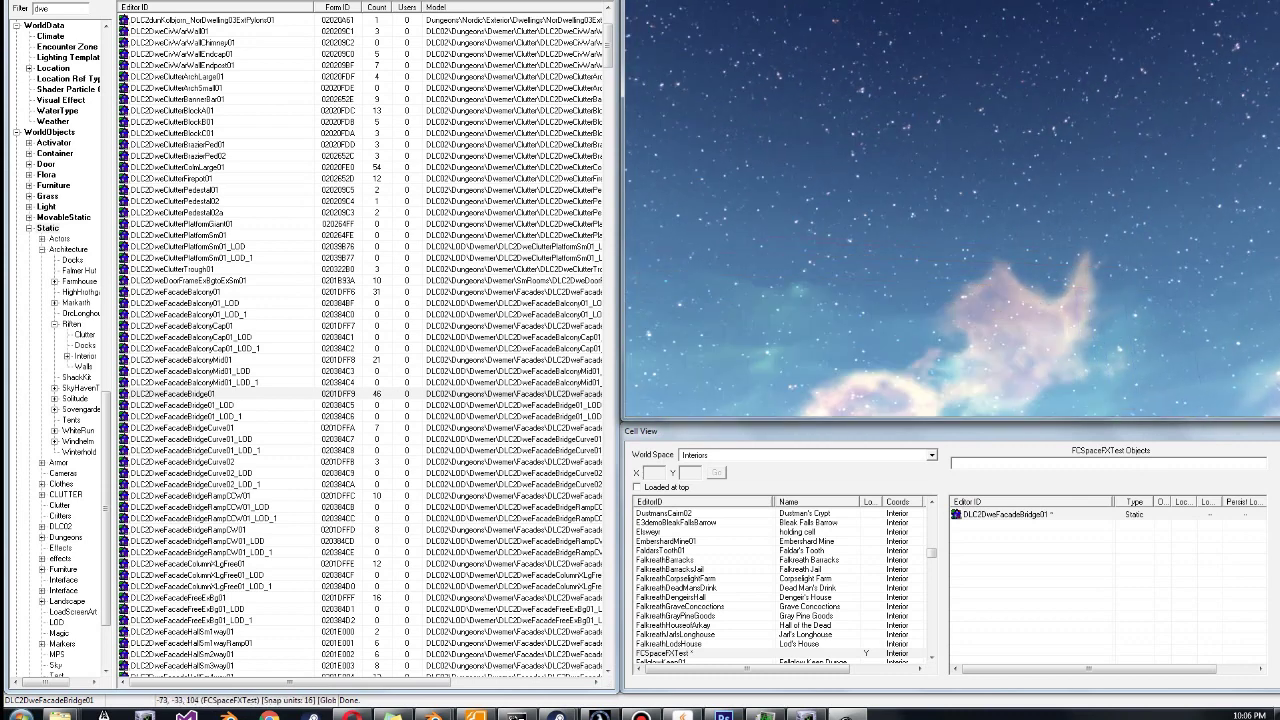
key("shift")
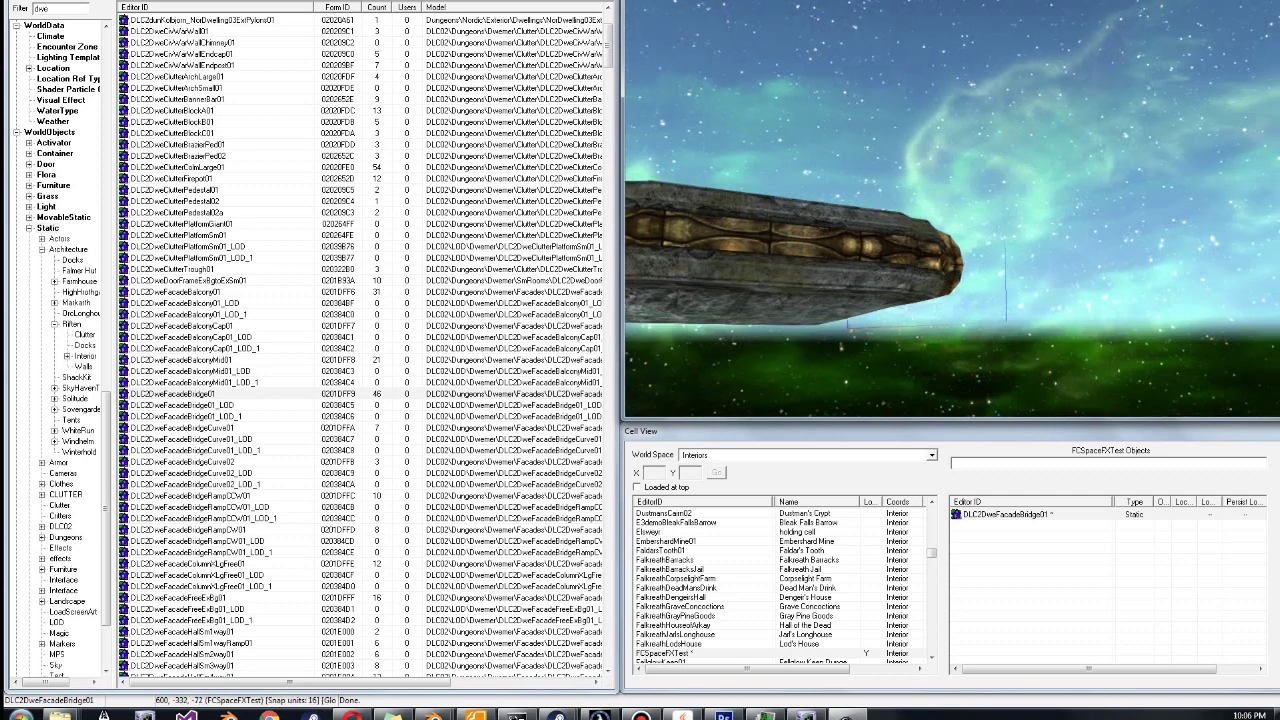
key("shift")
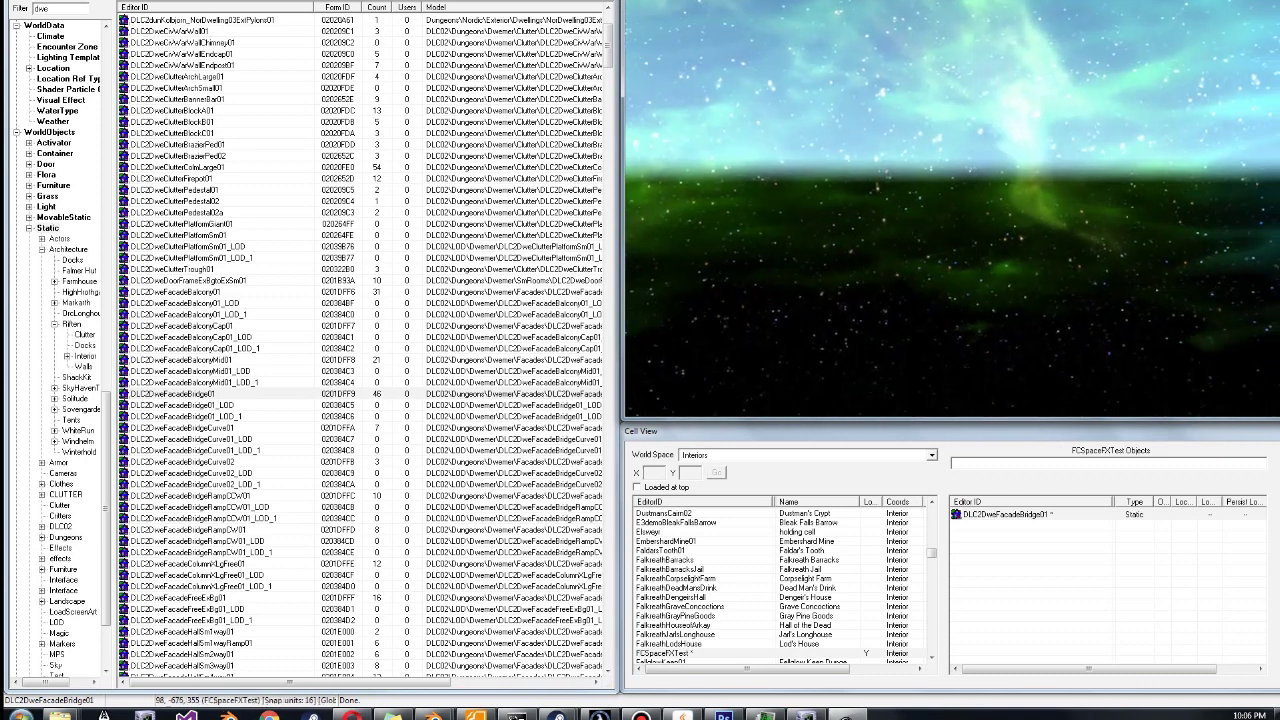
key("shift")
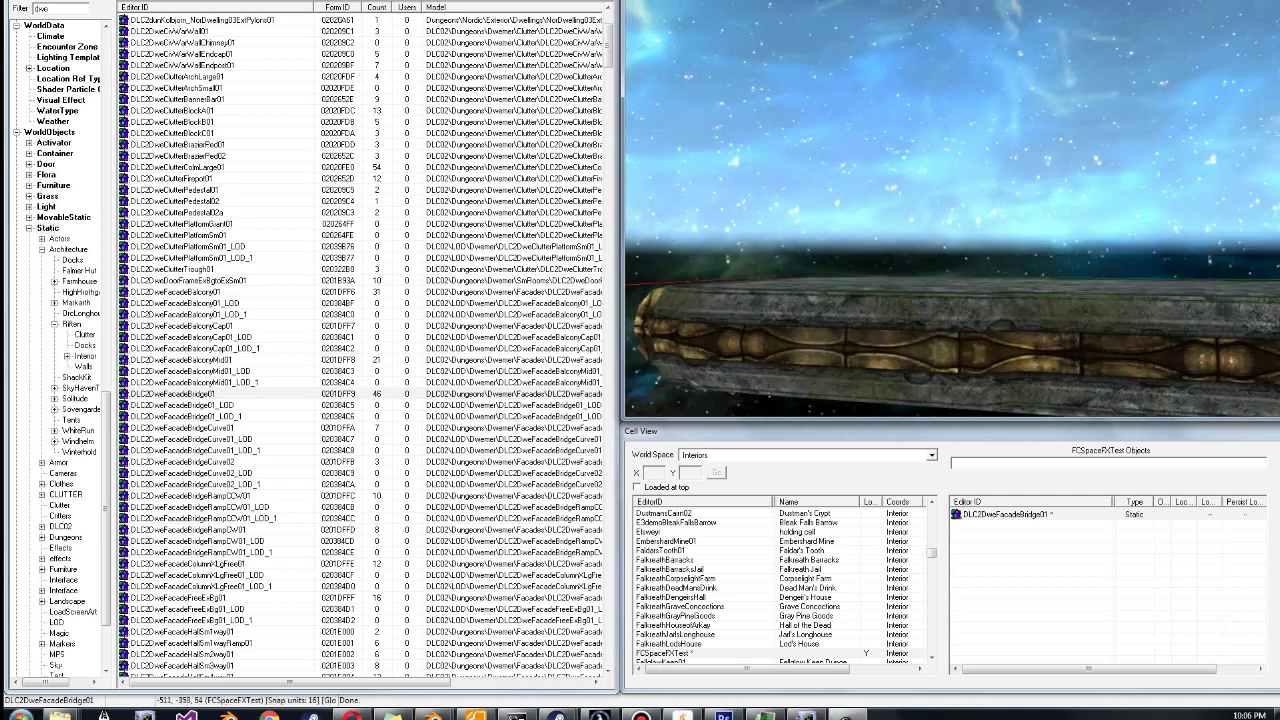
- Examine the planet's surface and atmospheric glow from above and from farther away, using the bridge as reference
key("shift")
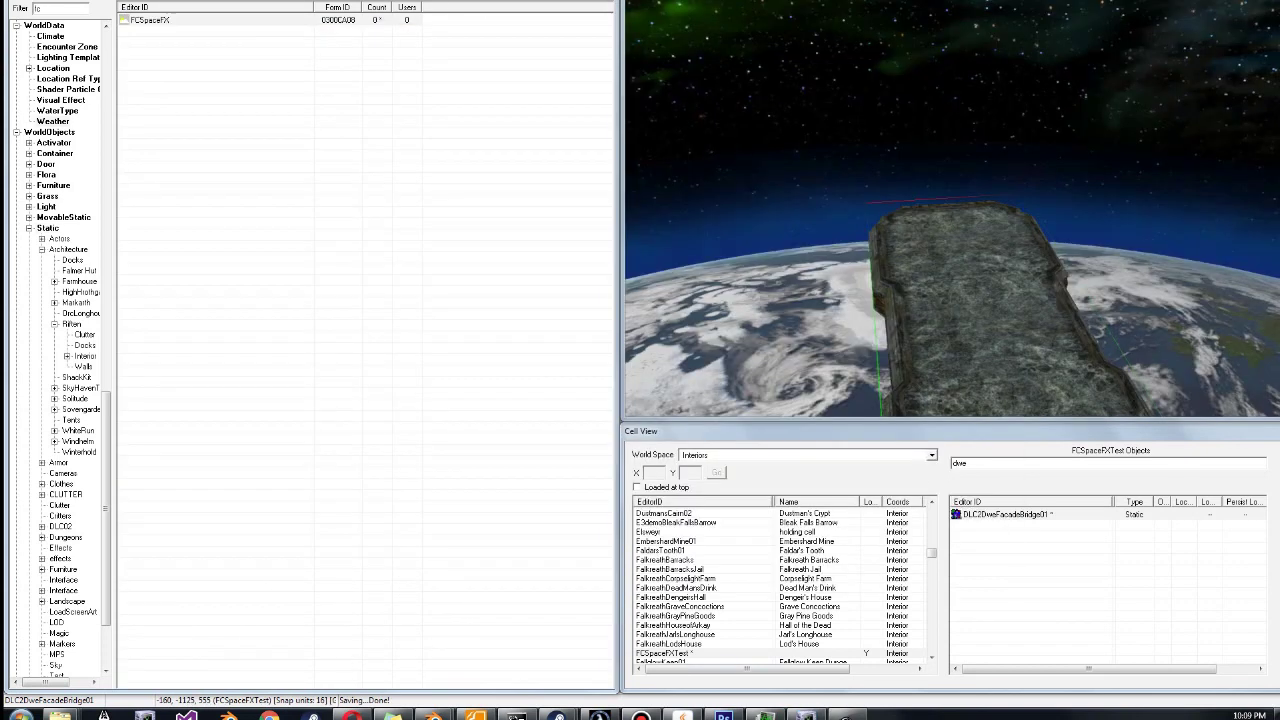
key("shift")
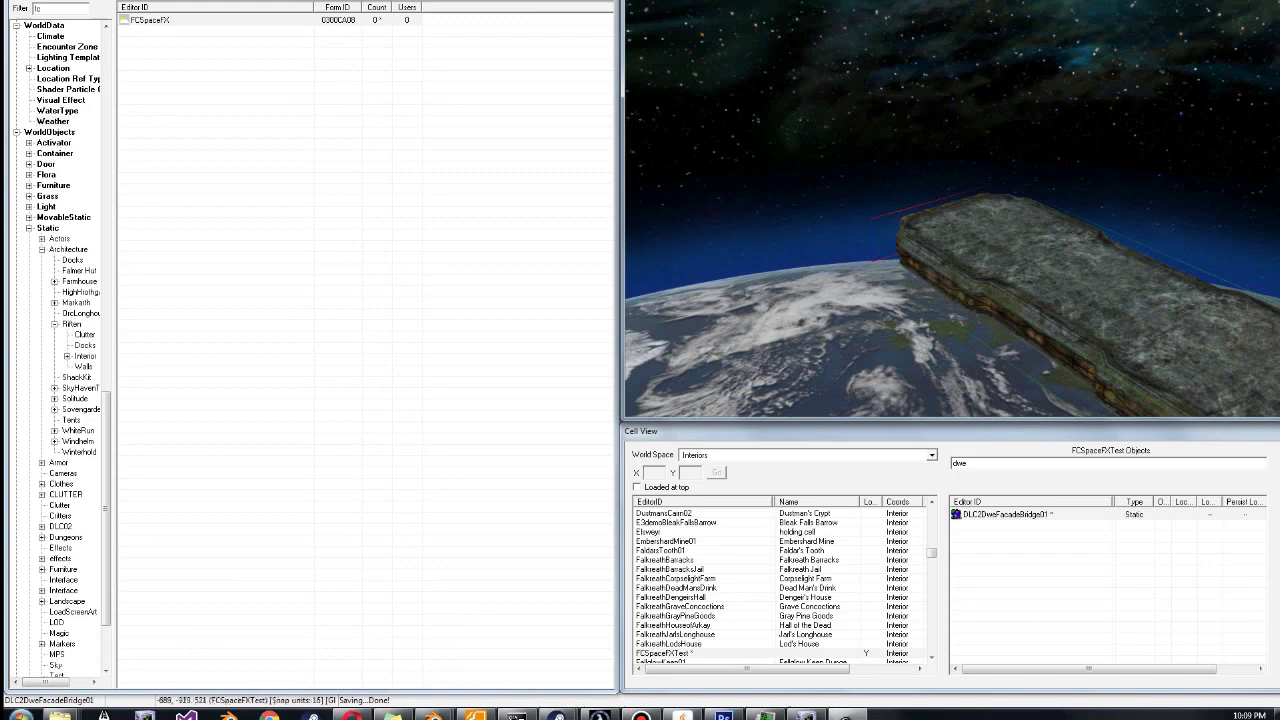
scroll(952, 209, "down", 5)
key("shift")
scroll(952, 209, "down", 3)
key("shift")
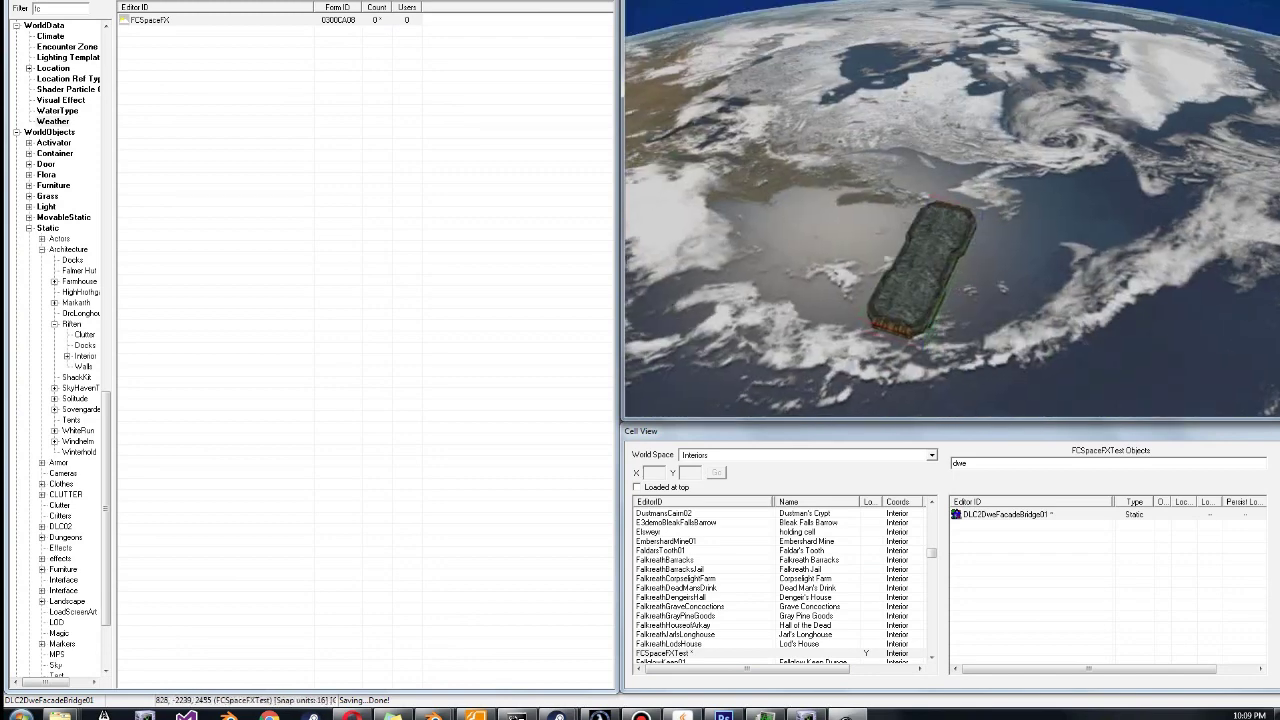
middle_click_drag(896, 254, 930, 295)
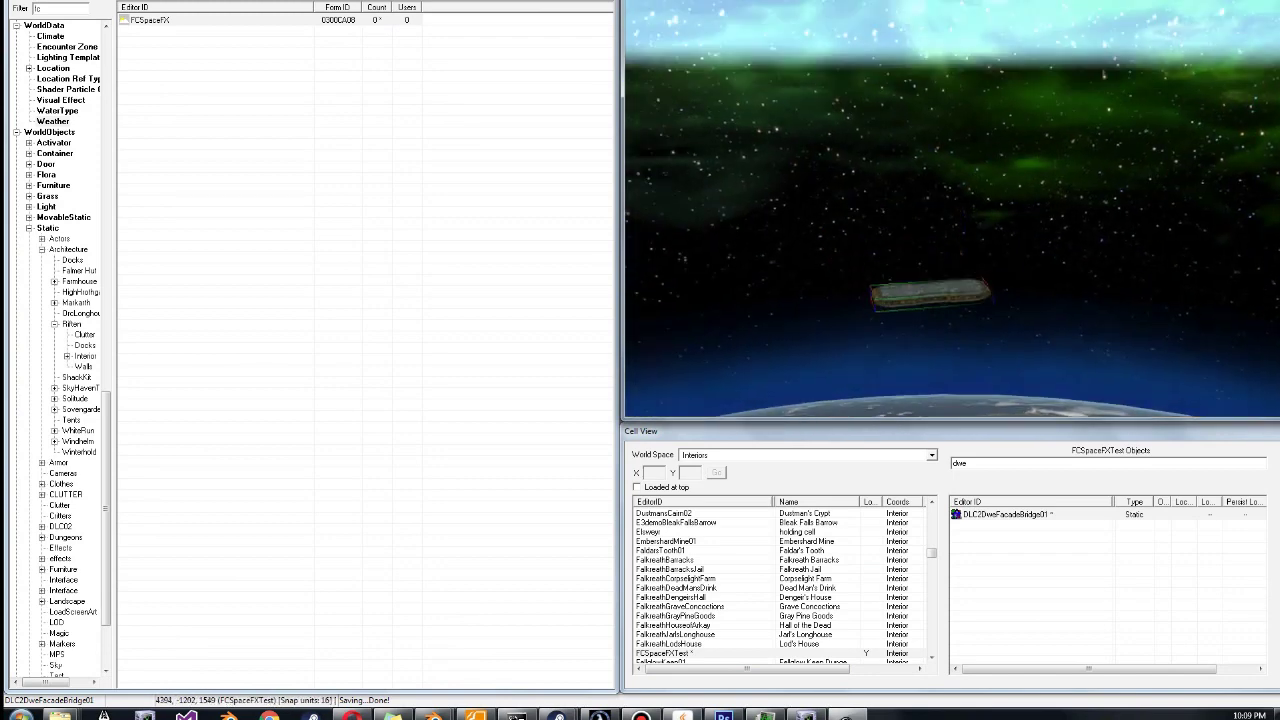
- Filter the static objects by "spacer" to find a platform piece
left_click(45, 8)
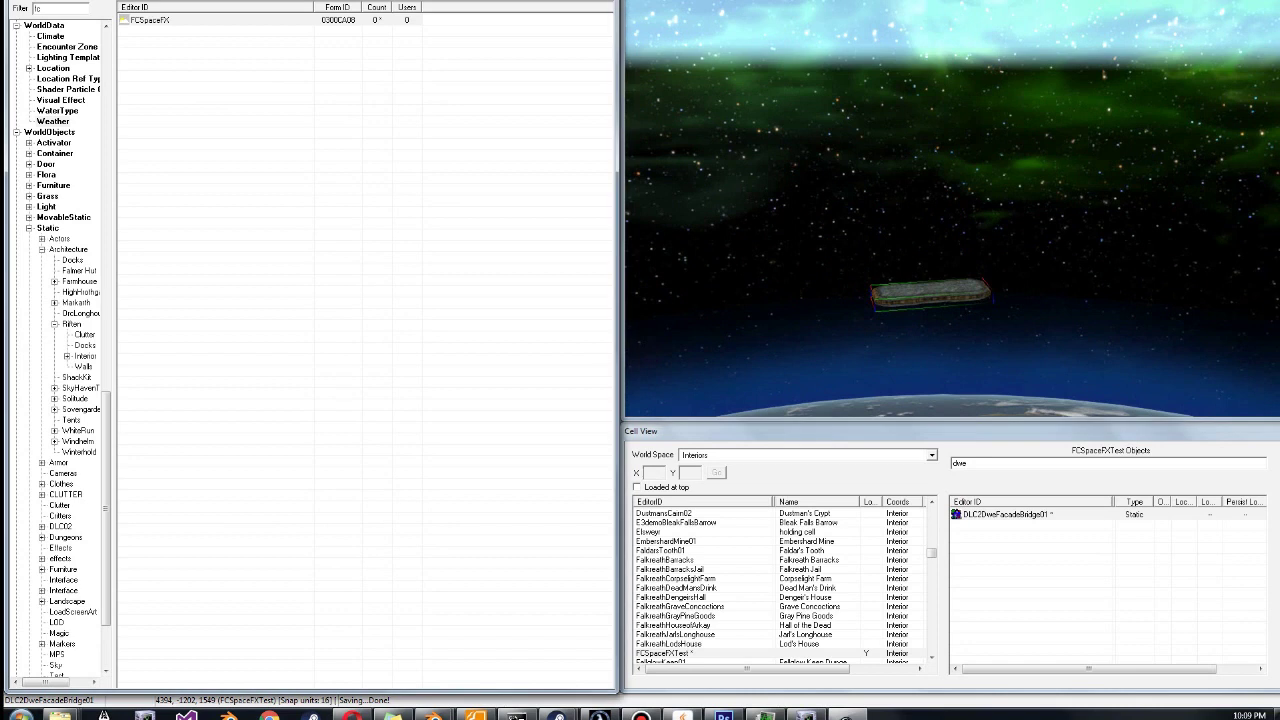
key("BackSpace")
key("BackSpace")
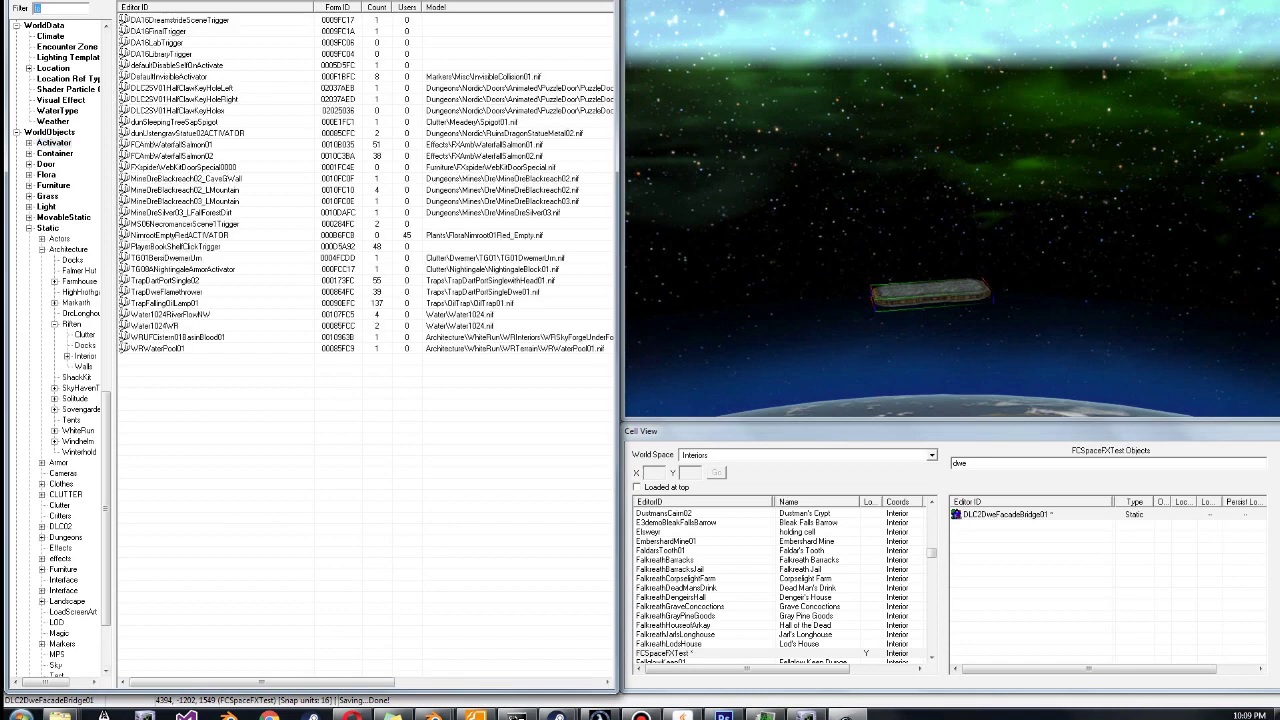
type("spacer")
middle_click_drag(930, 250, 1000, 370, "shift")
middle_click_drag(940, 320, 962, 247, "shift")
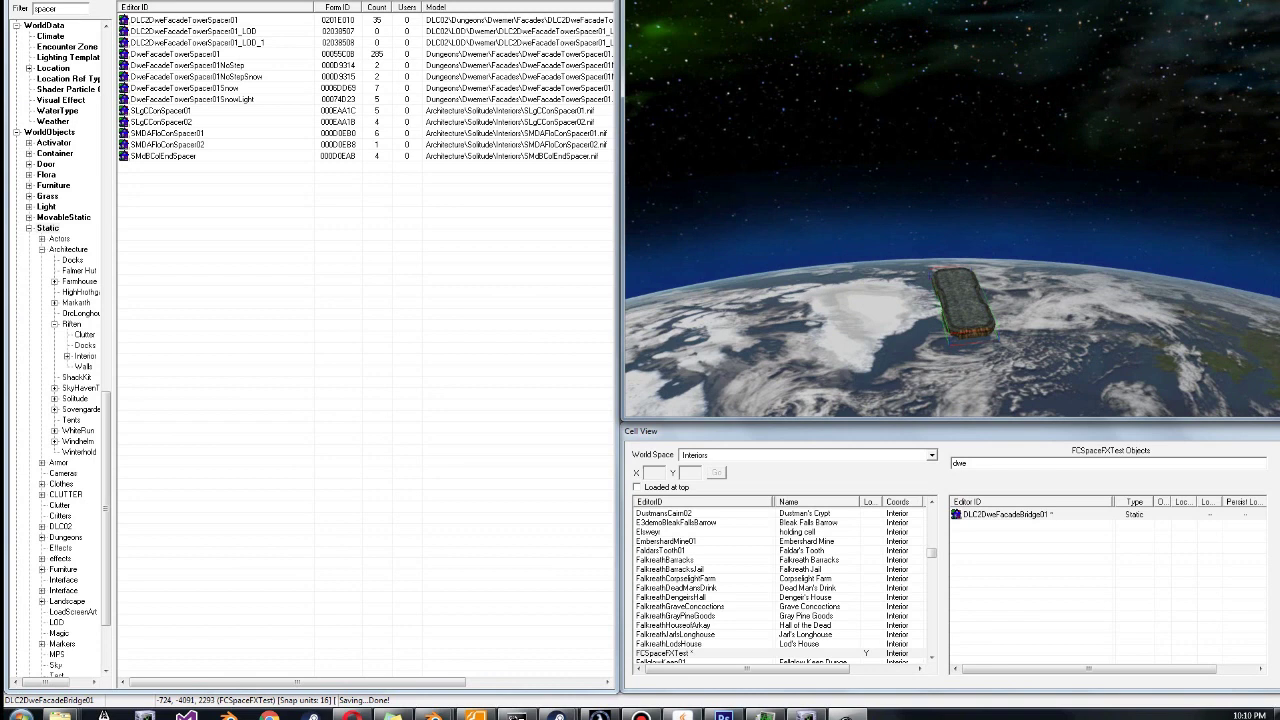
- Switch to NifSkope and inspect the BSEffectShaderProperty of the planet node's second shape in spacefxsky2.nif
left_click(805, 715)
left_click(223, 241)
left_click_drag(690, 330, 700, 358)
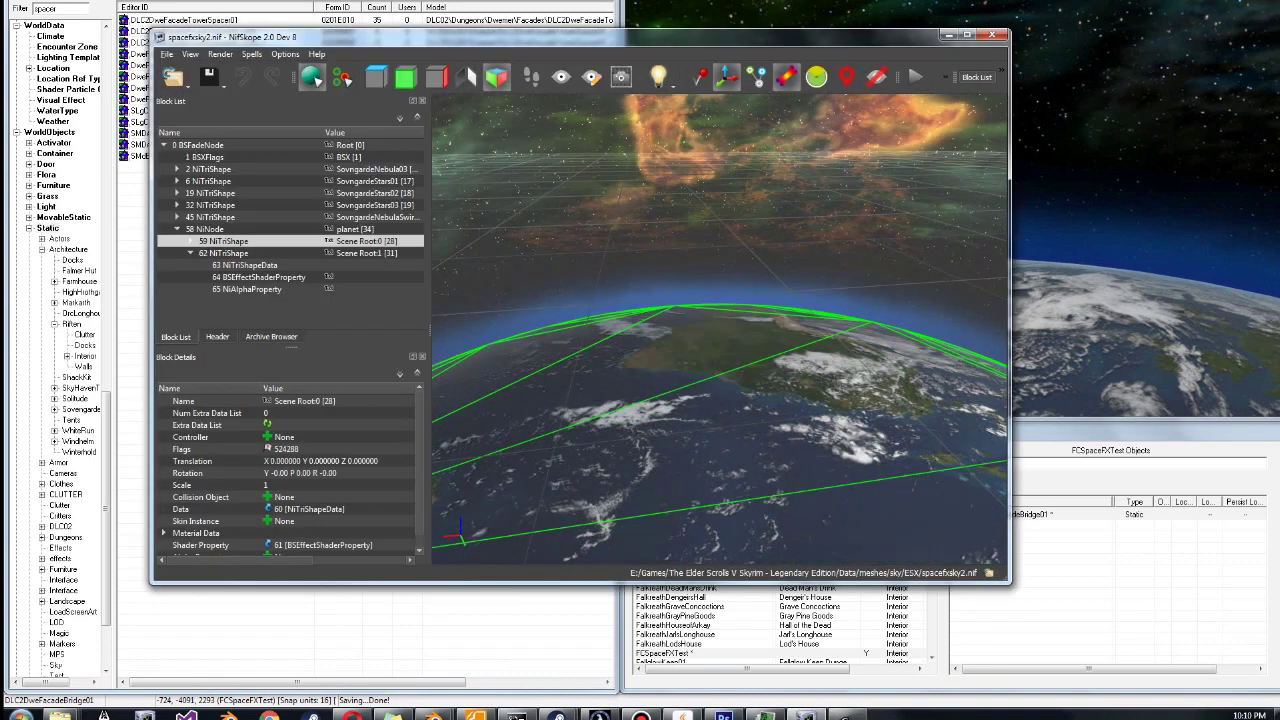
left_click(264, 277)
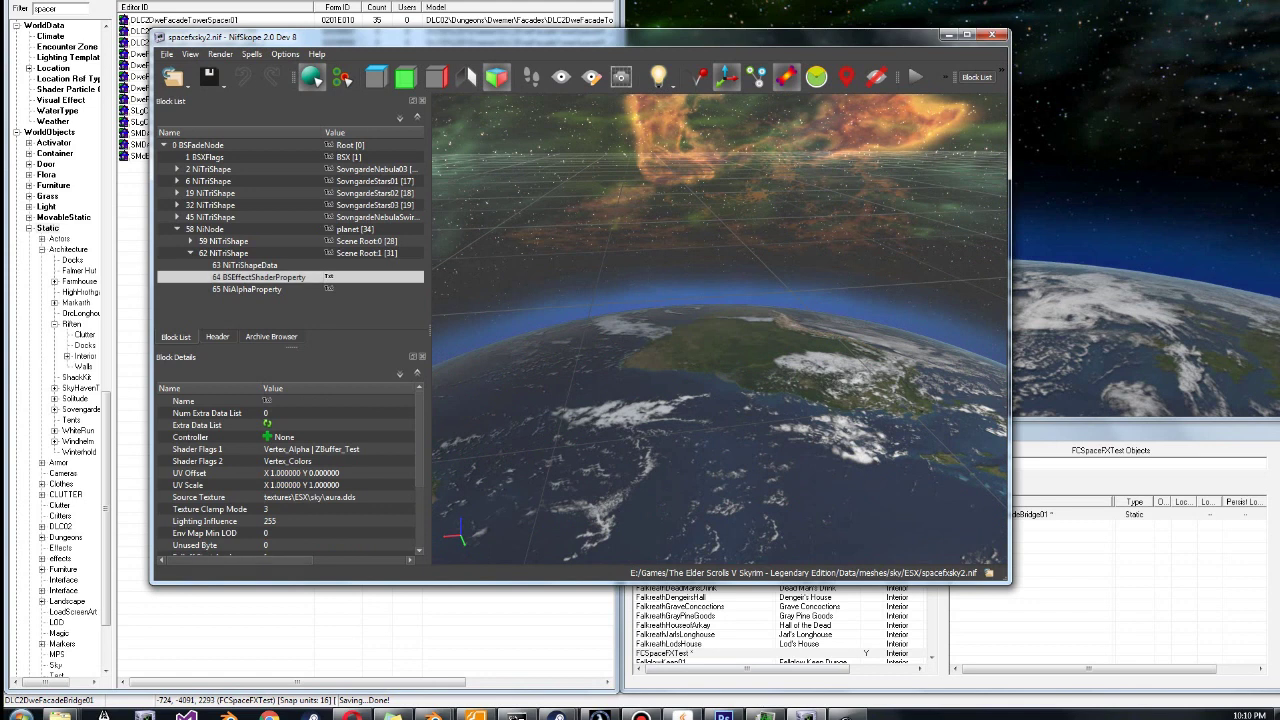
- Switch back to the Creation Kit and examine the planet's horizon and surface around the bridge
left_click(847, 715)
middle_click_drag(965, 302, 900, 300)
scroll(928, 300, "up", 3)
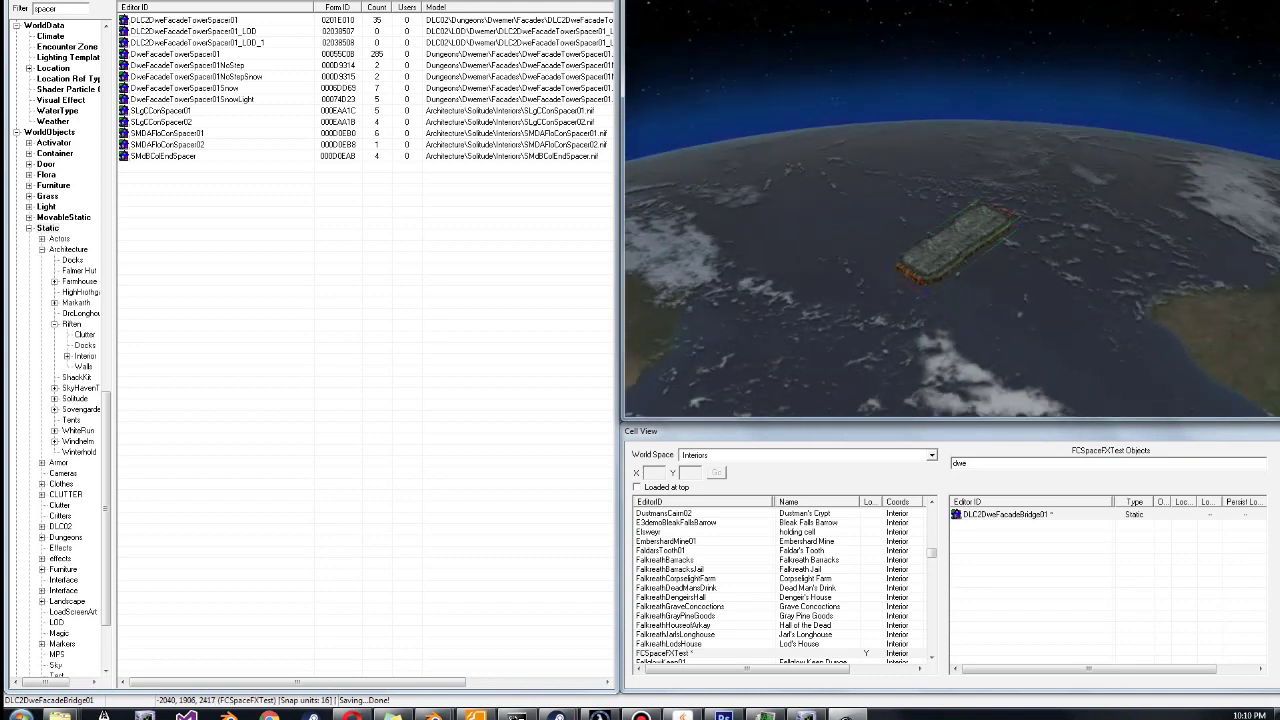
scroll(955, 245, "up", 4)
middle_click_drag(955, 245, 800, 295, "shift")
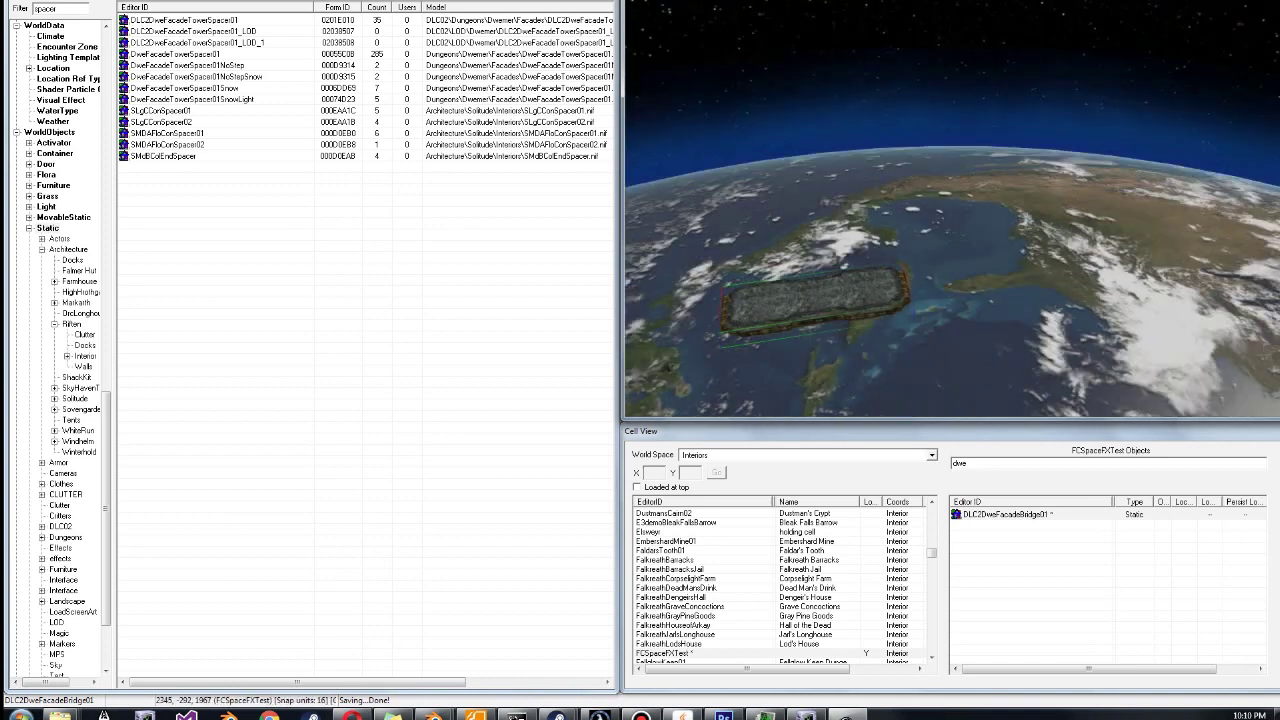
- Try placing the SLgCConSpacer01 static by the bridge, and delete it
left_click_drag(160, 111, 820, 287)
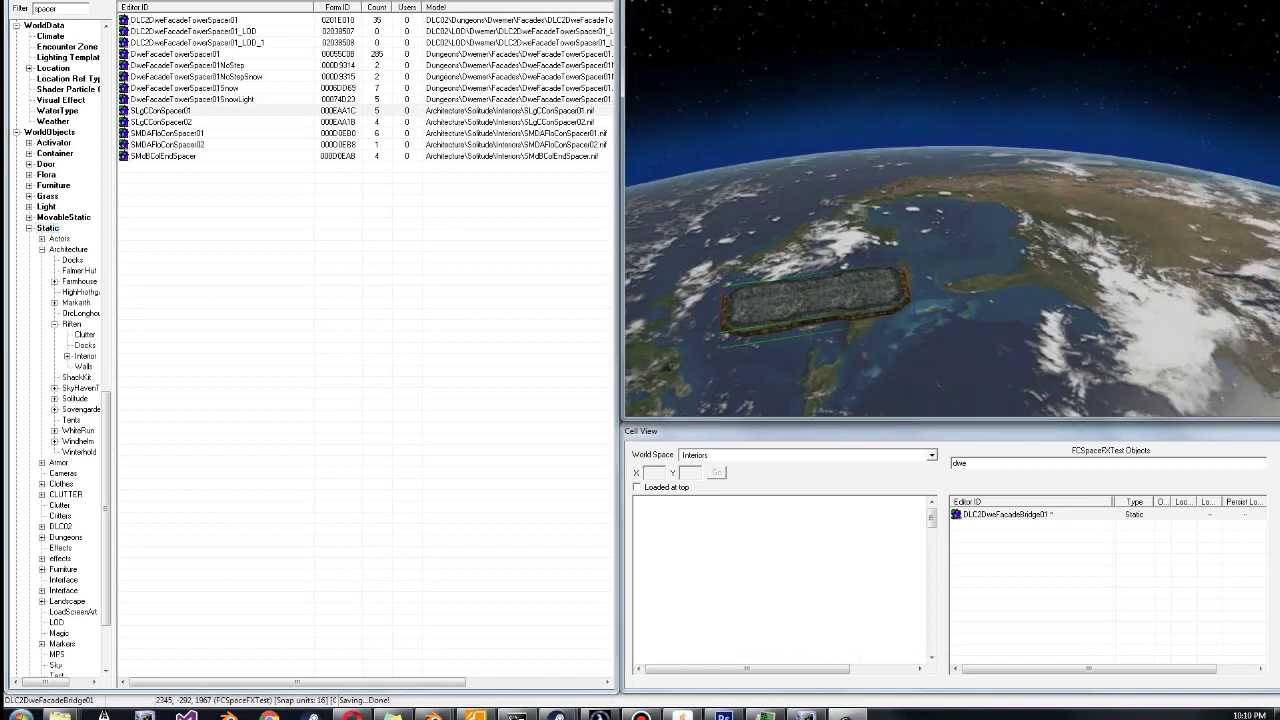
middle_click_drag(820, 287, 1000, 280, "shift")
key("Delete")
- Place the round DLC2DweFacadeTowerSpacer01 platform in the FCSpaceFXTest cell and view it against the sky
left_click_drag(184, 20, 897, 282)
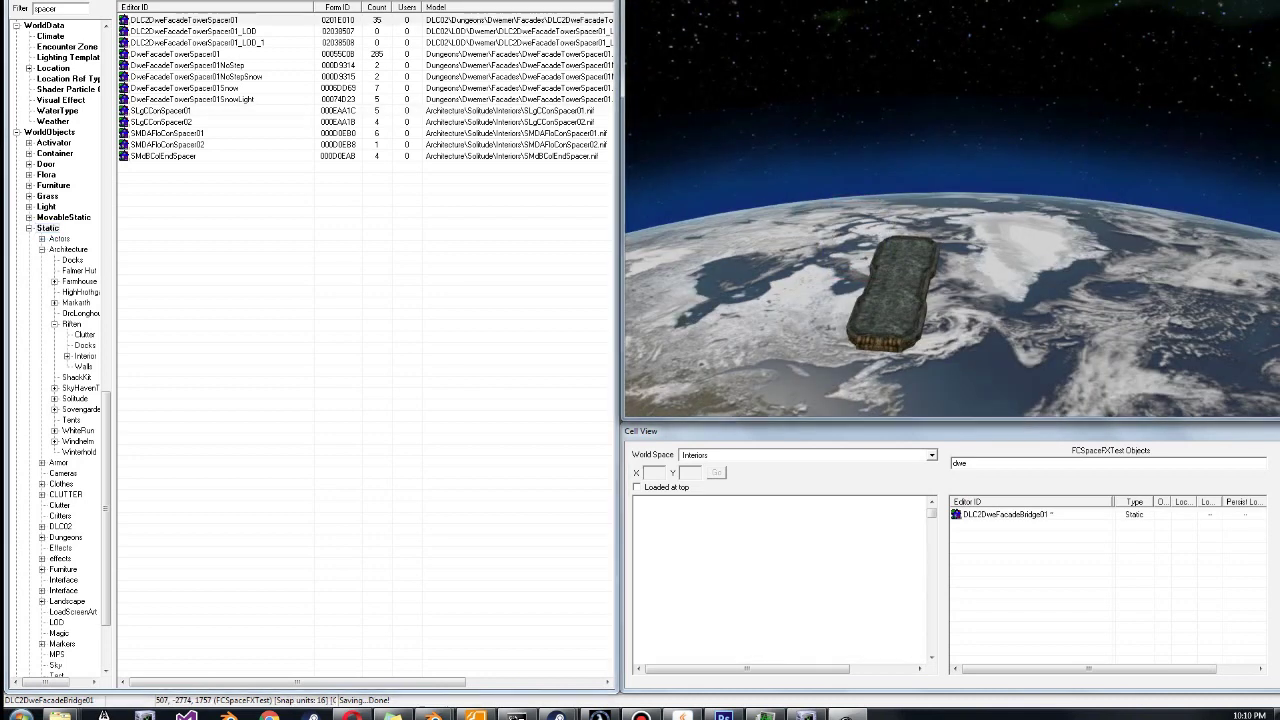
middle_click_drag(897, 282, 1050, 288, "shift")
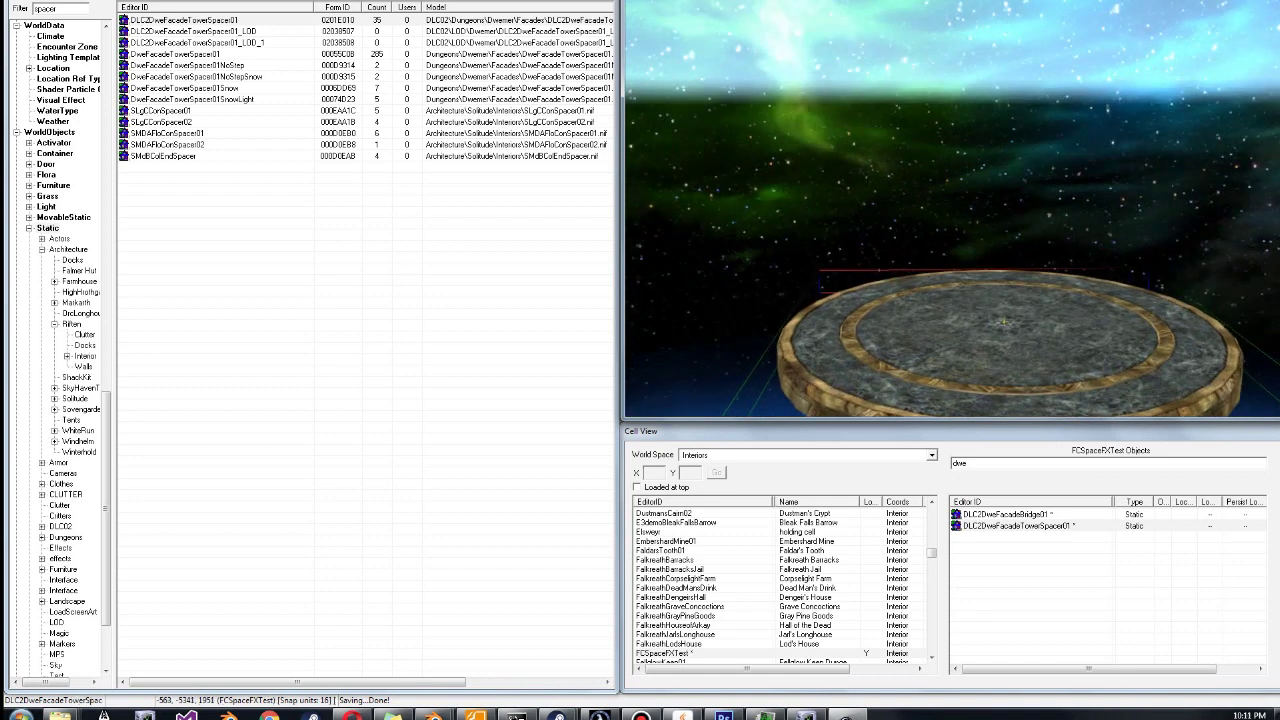
middle_click_drag(1050, 288, 1150, 302, "shift")
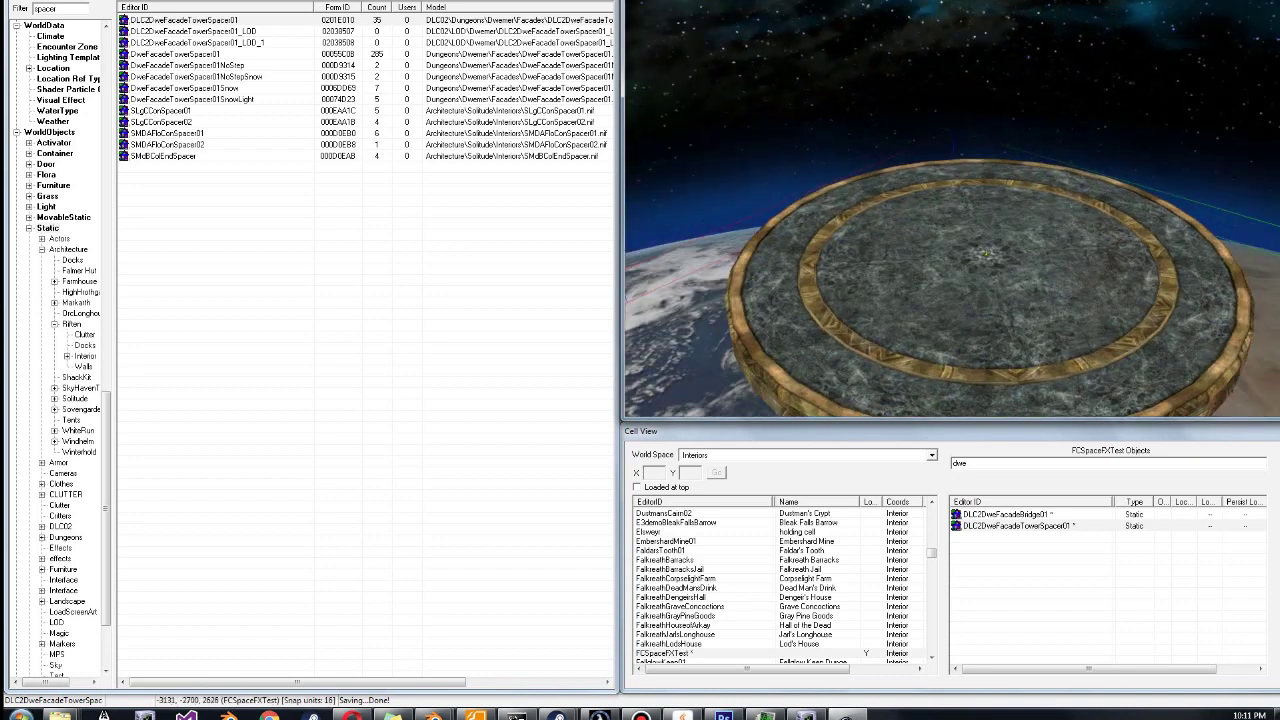
- Switch to NifSkope and inspect the root node, the planet node with its two shapes, and the nebula swirl shape in spacefxsky2.nif
left_click(805, 715)
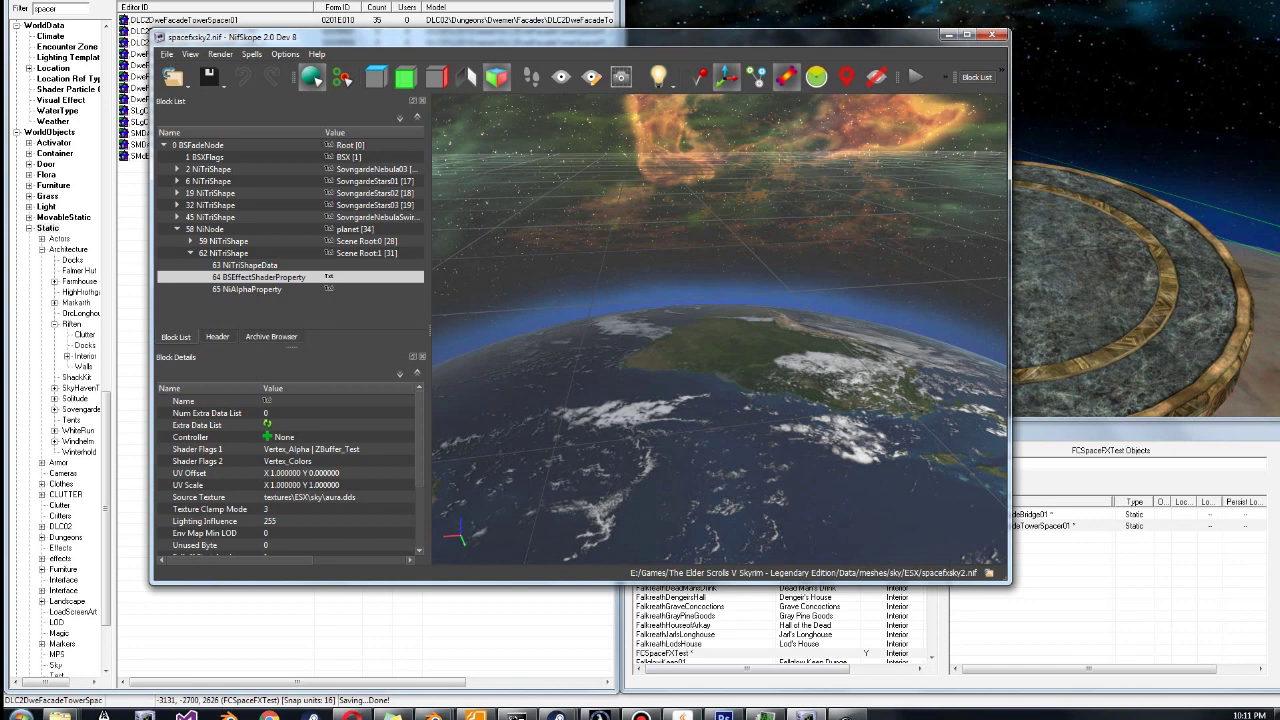
left_click(204, 145)
left_click(208, 169)
left_click(208, 157)
left_click(202, 145)
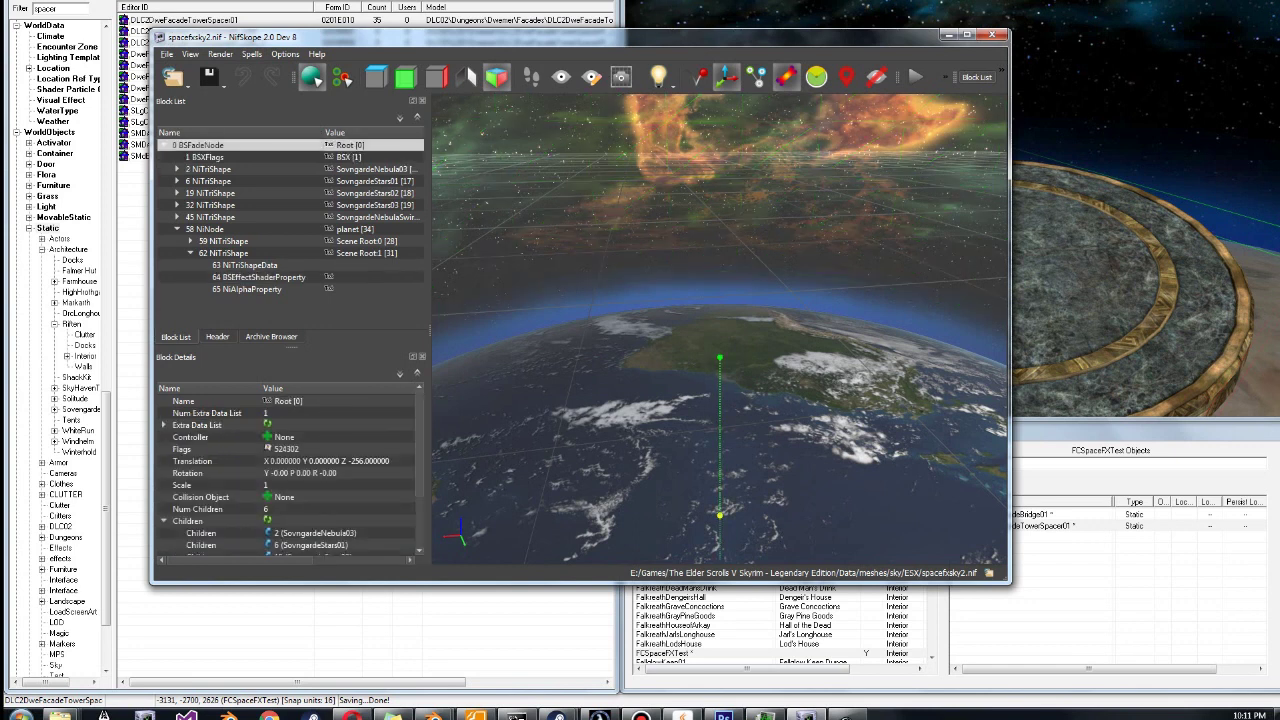
left_click(223, 241)
left_click(223, 253)
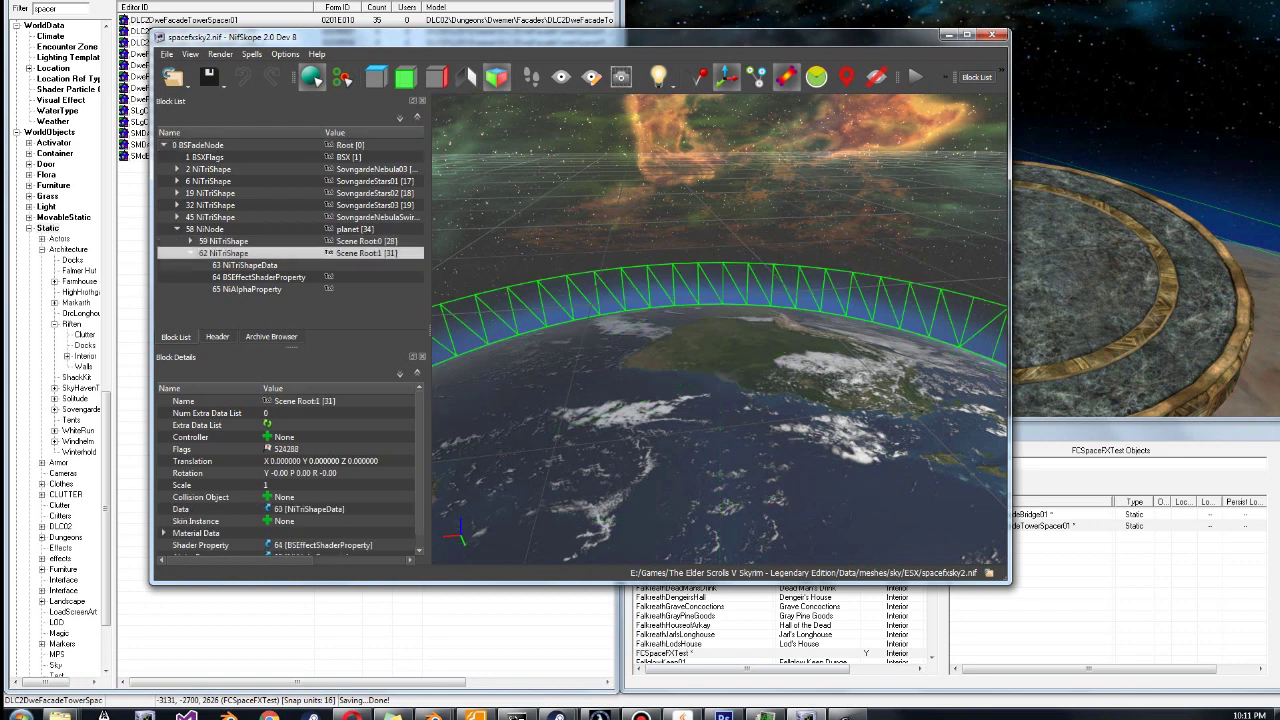
left_click(205, 229)
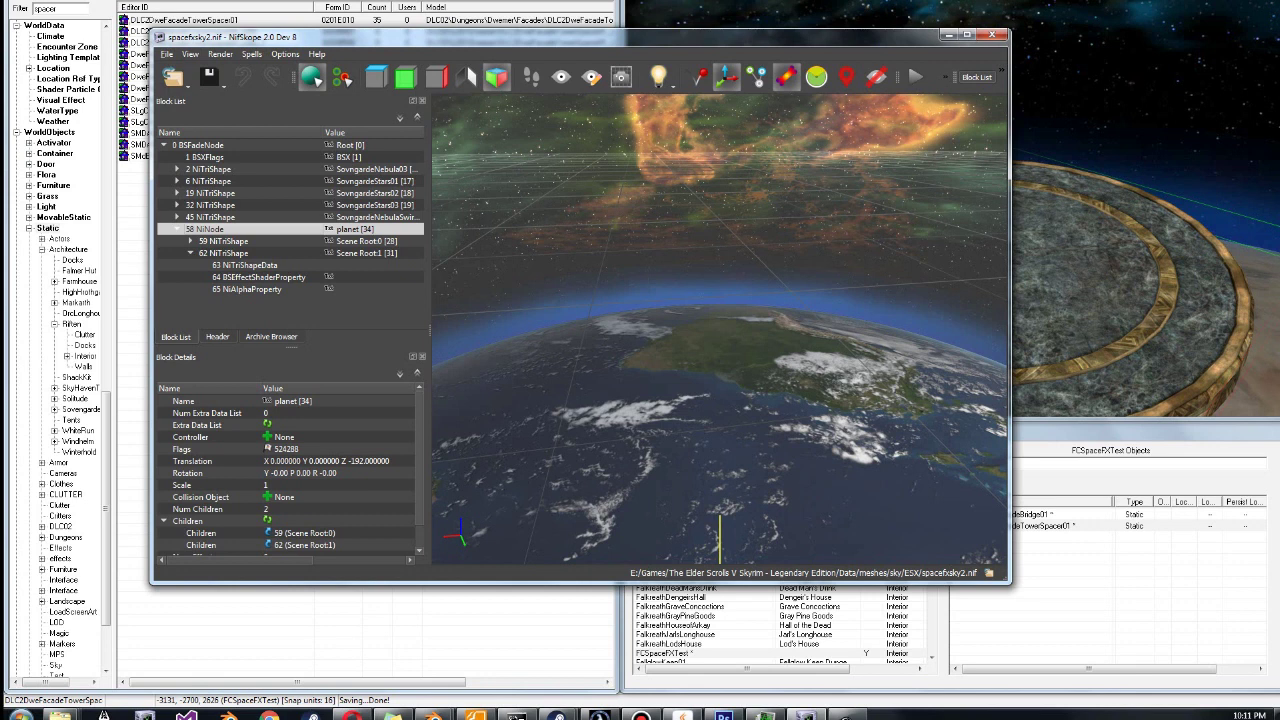
left_click(210, 217)
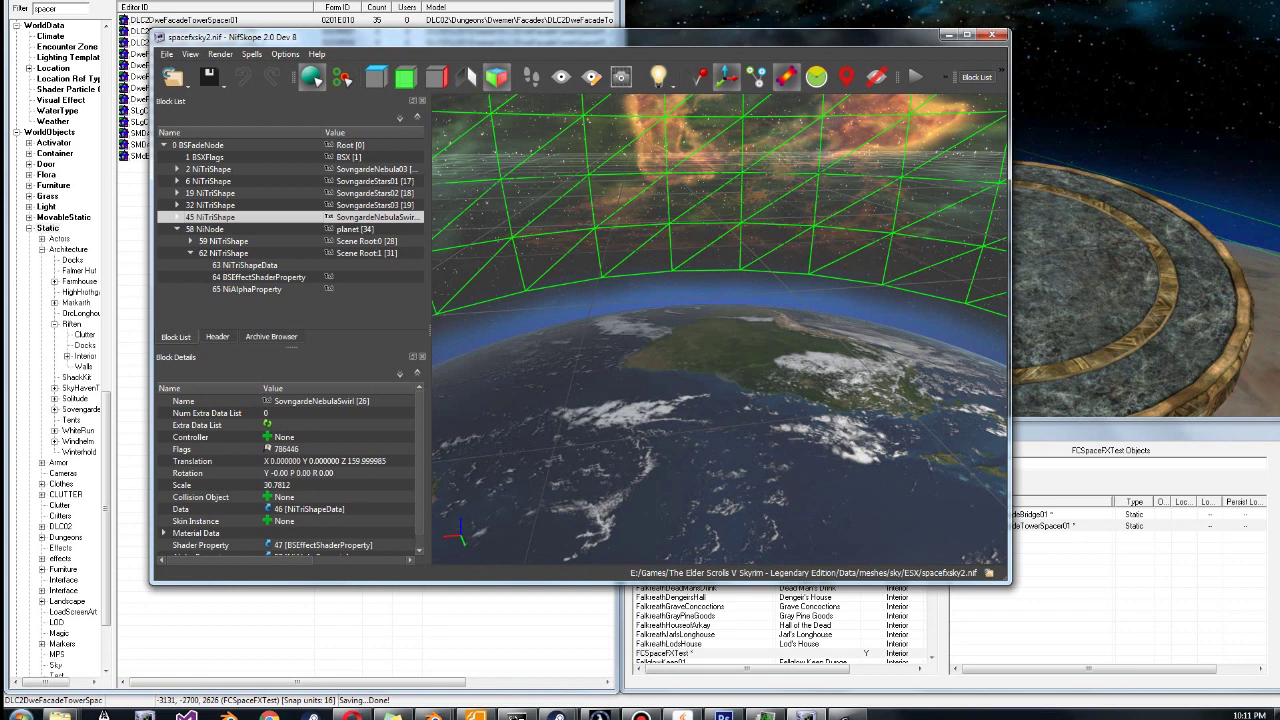
left_click(228, 253)
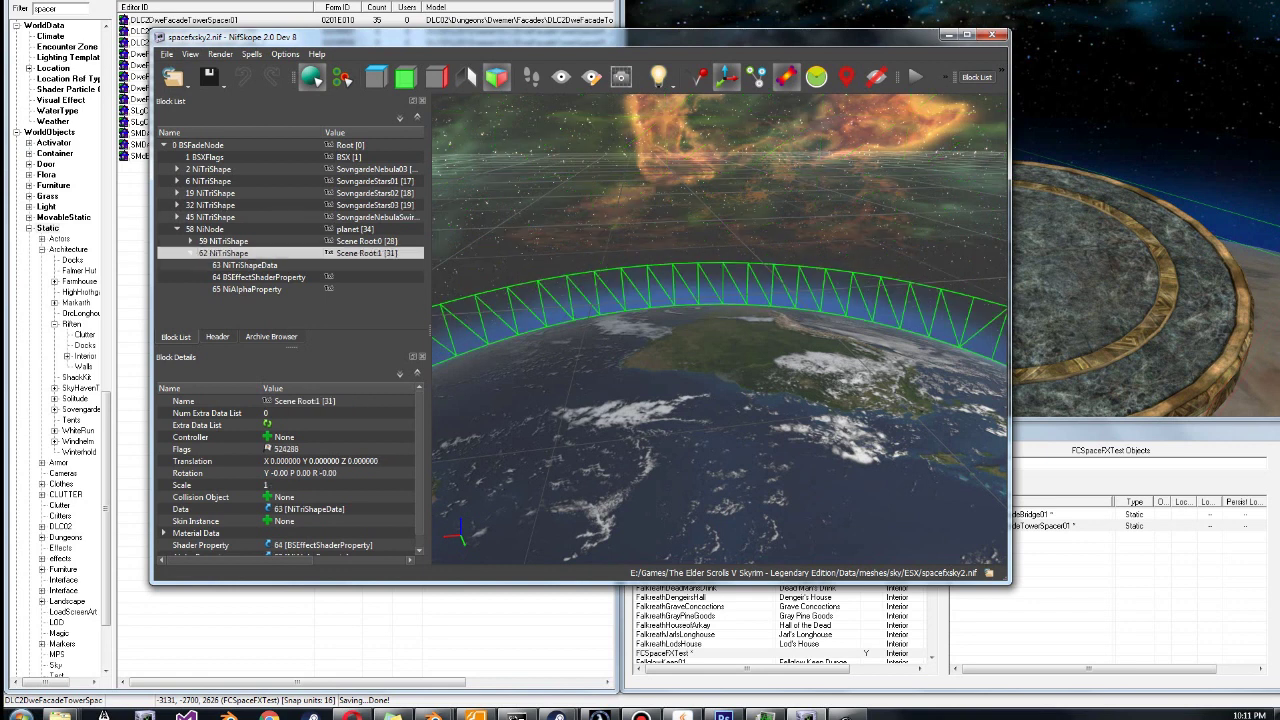
left_click(228, 241)
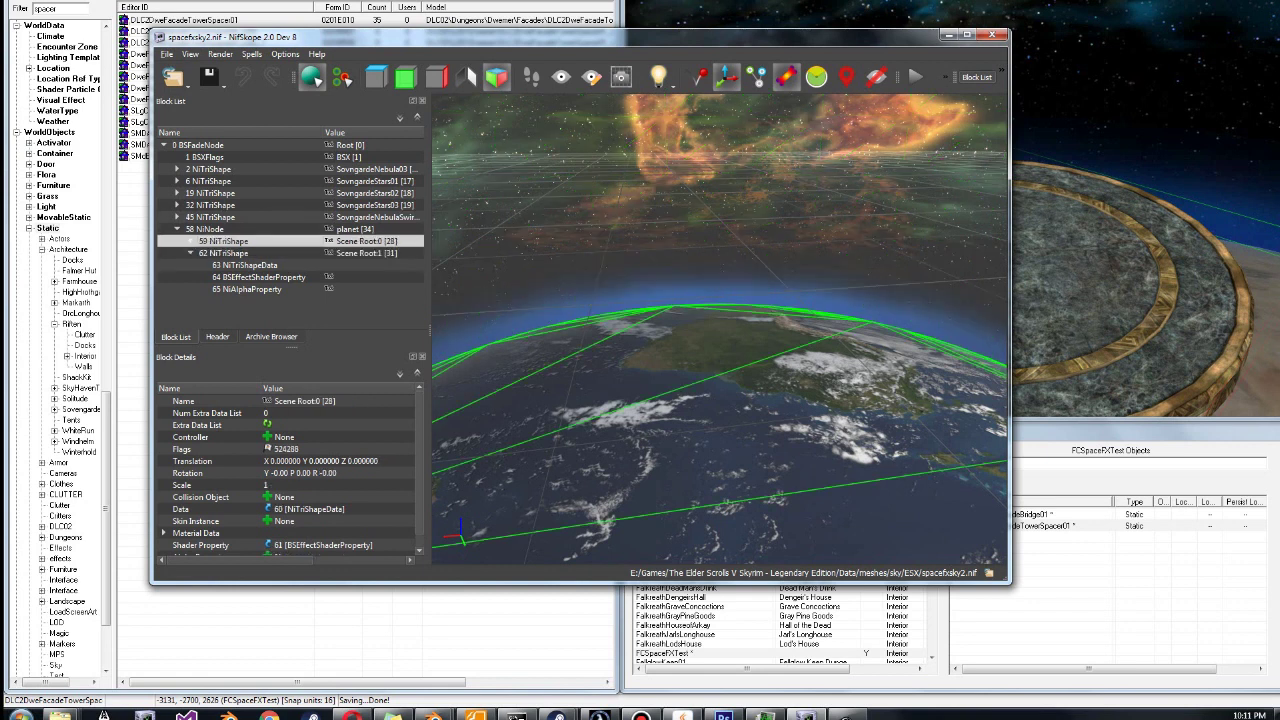
scroll(290, 475, "down", 1)
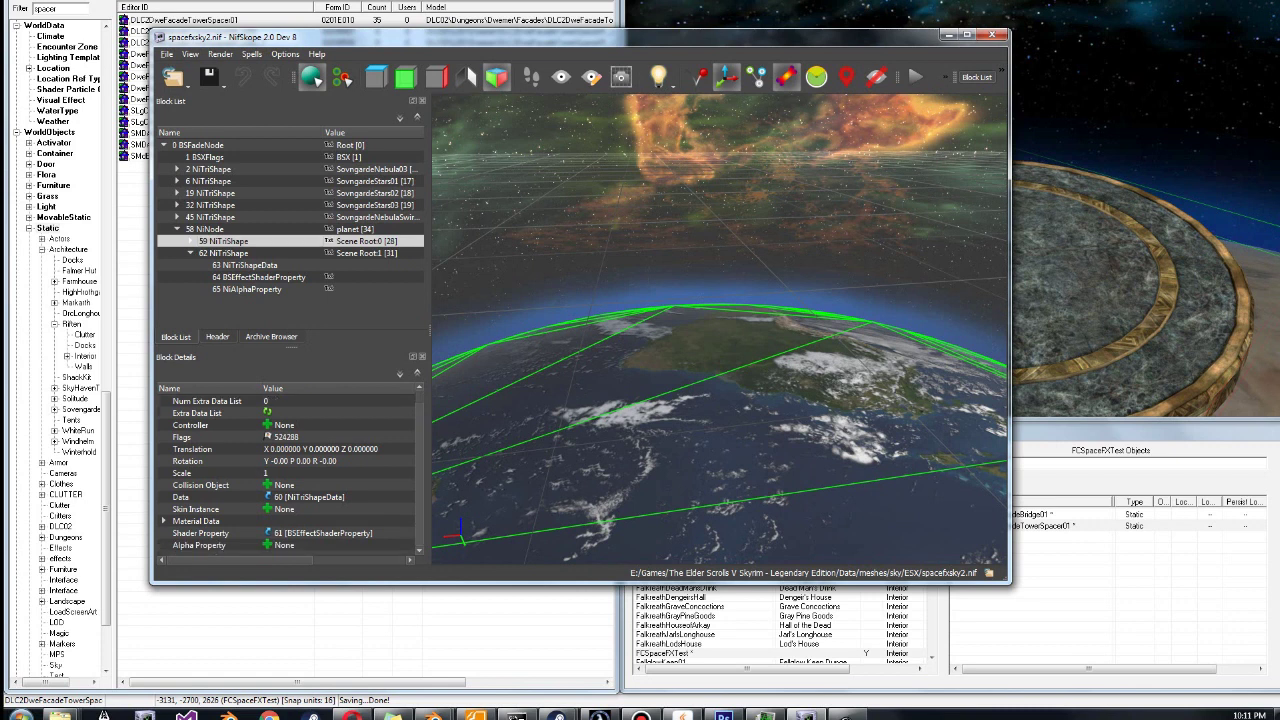
- Switch back to the Creation Kit and examine the round platform against the stars and planet from several angles
left_click(1105, 265)
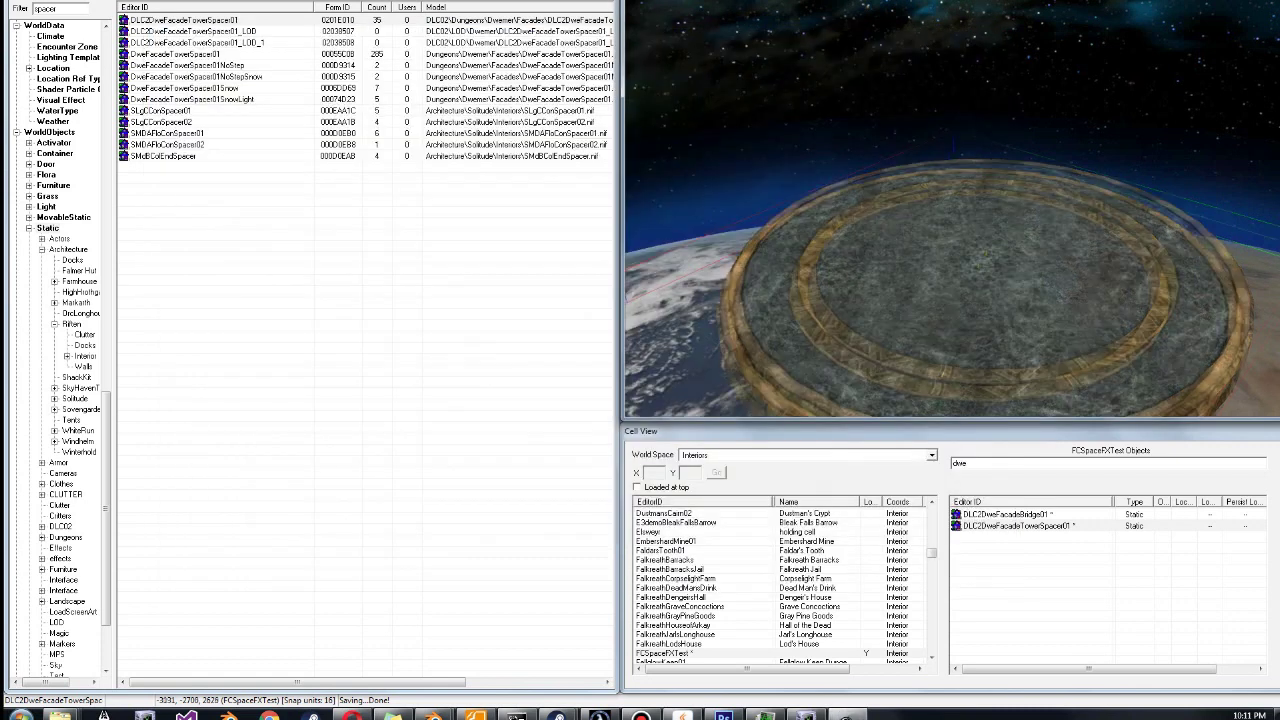
key("shift")
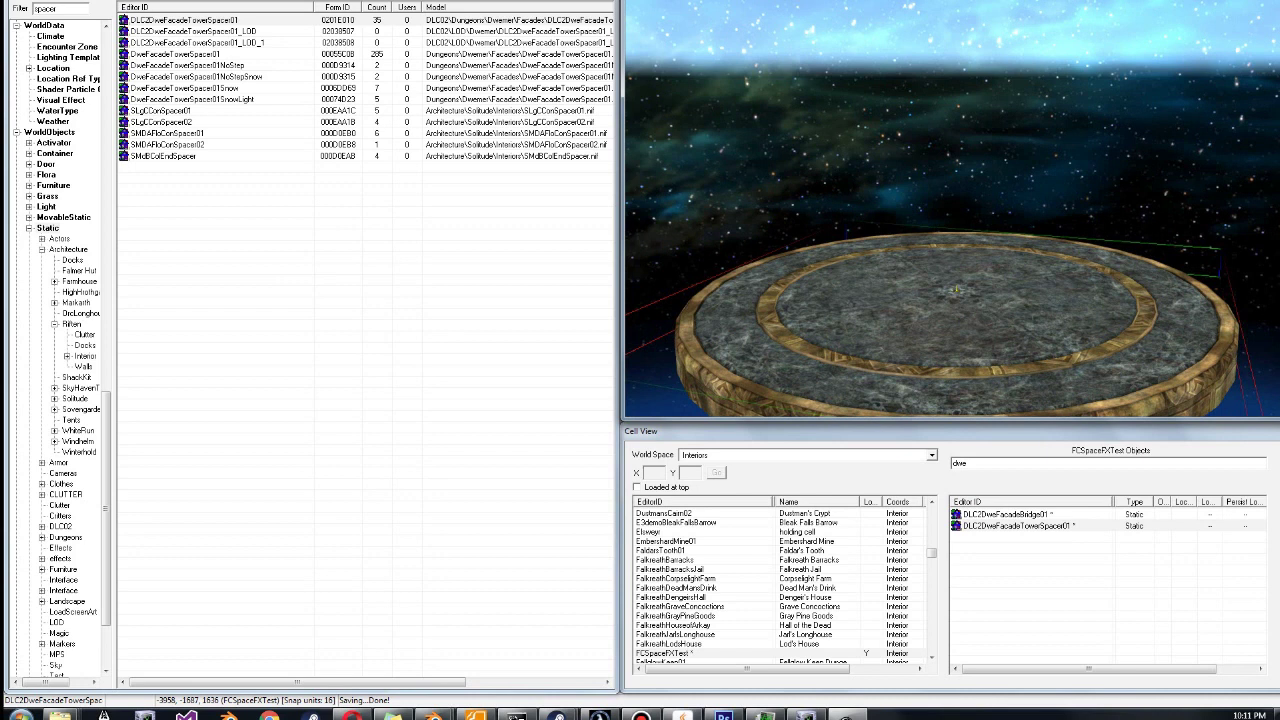
key("shift")
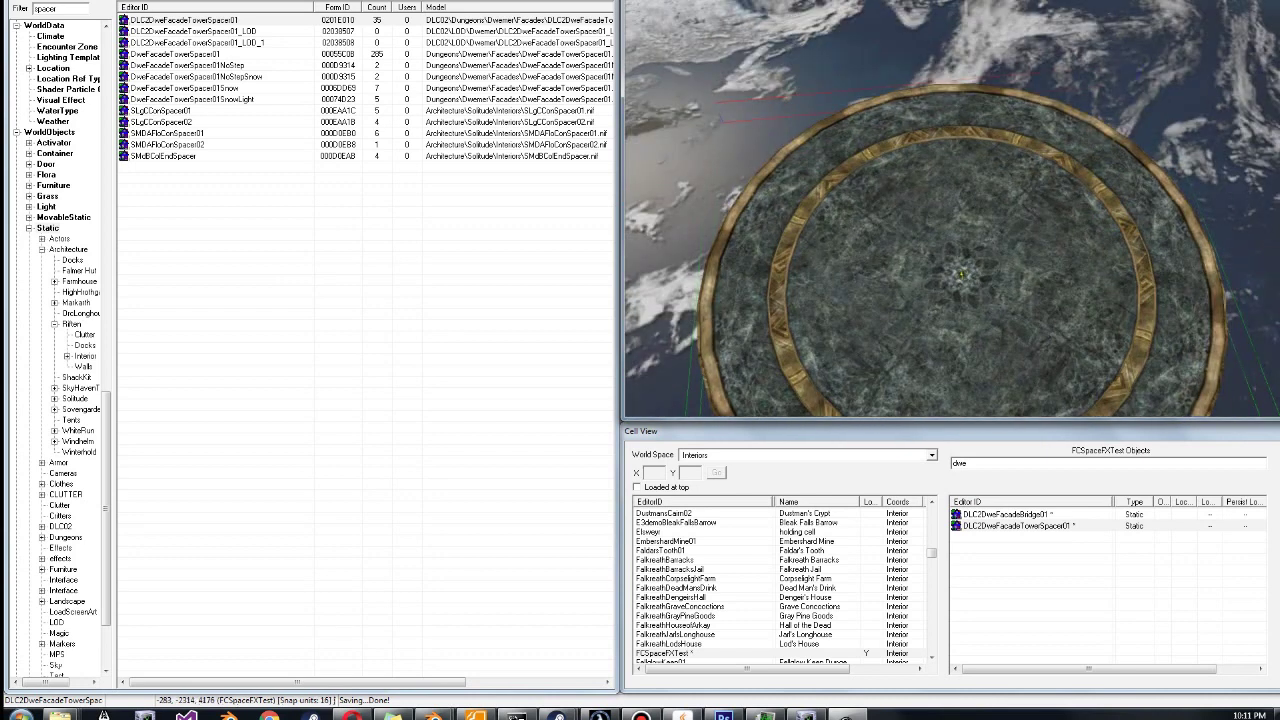
scroll(952, 210, "down", 3)
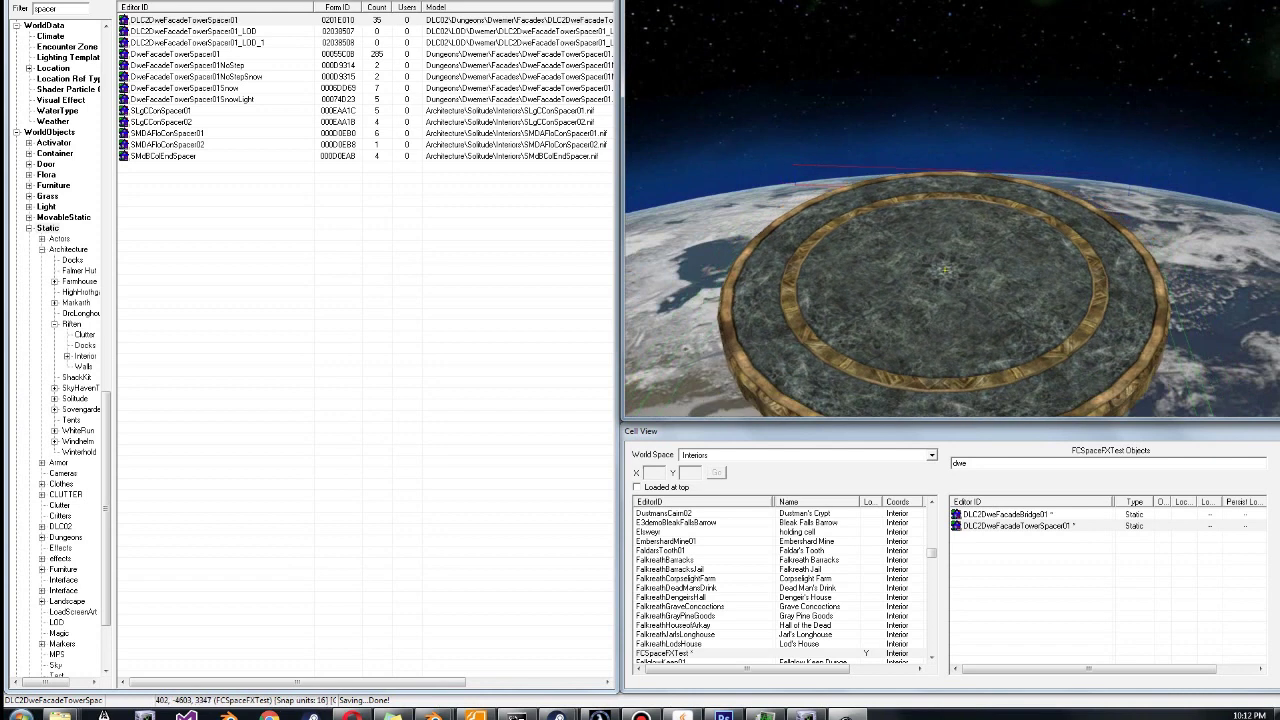